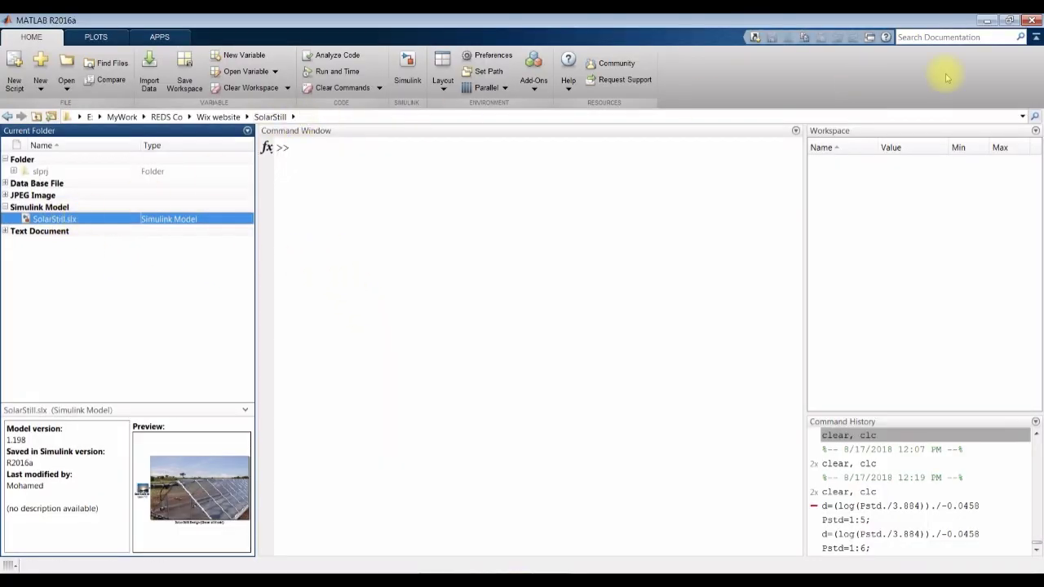
# Step: Open SolarStill.slx from the SolarStill folder in Simulink
pyautogui.click(1022, 117)
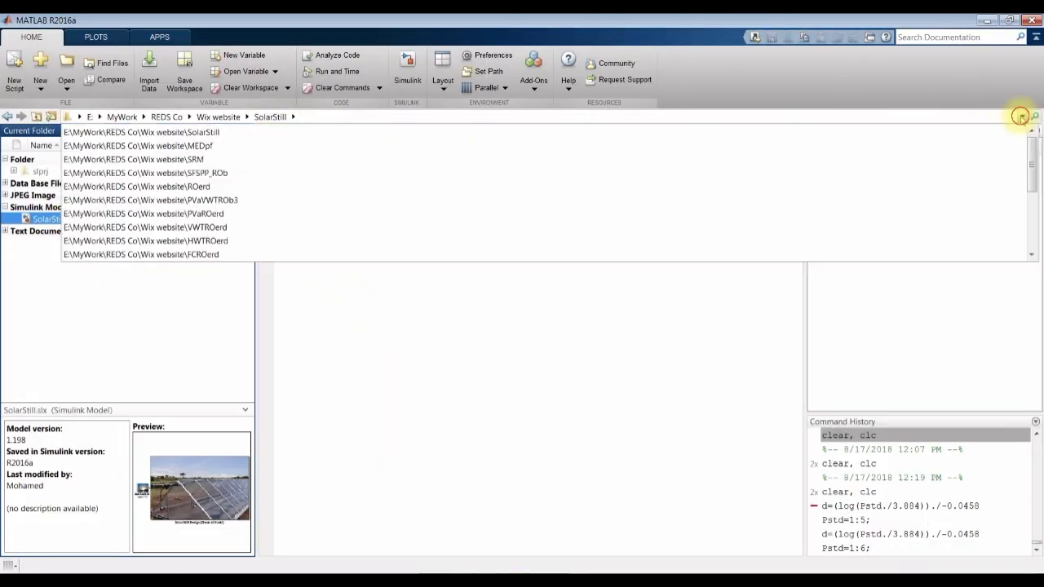
pyautogui.click(216, 132)
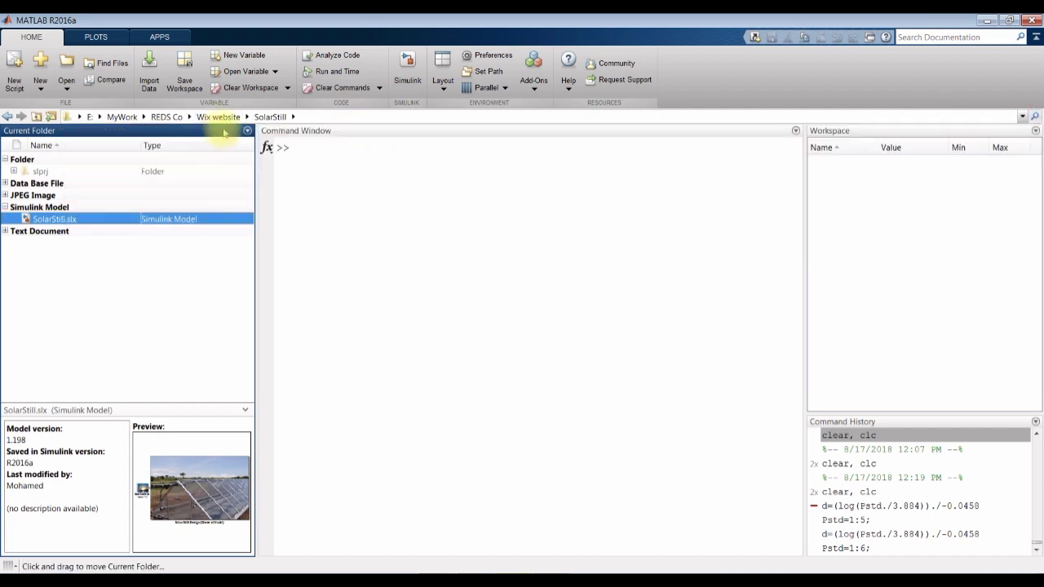
pyautogui.doubleClick(74, 220)
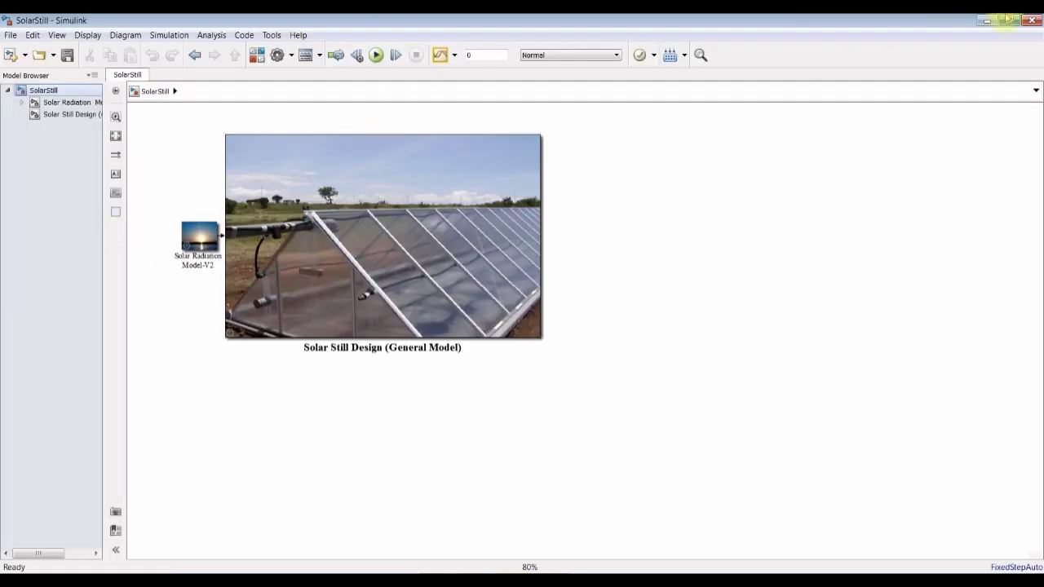
pyautogui.moveTo(104, 280); pyautogui.dragTo(163, 270)
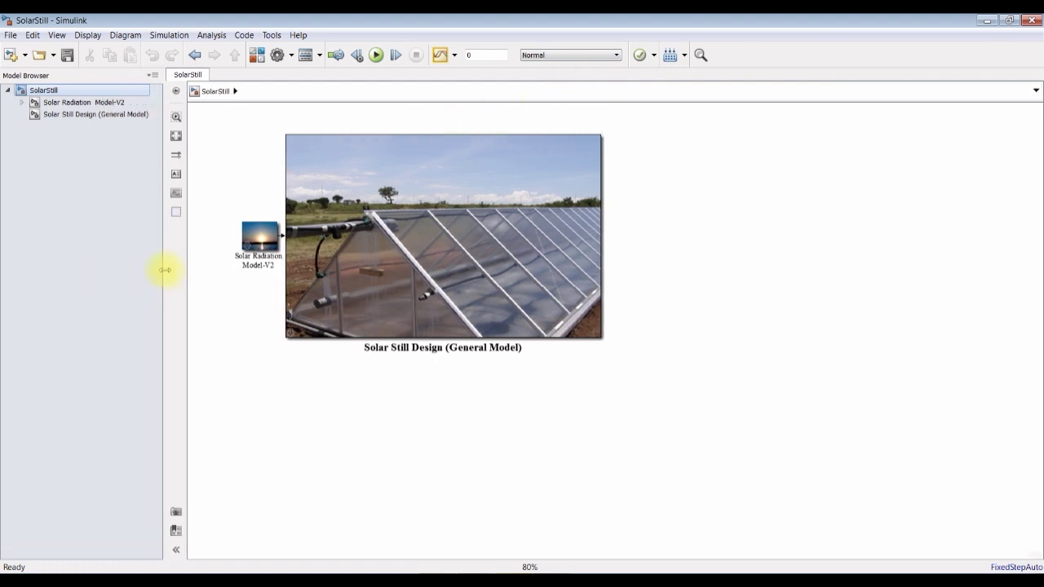
pyautogui.click(72, 102)
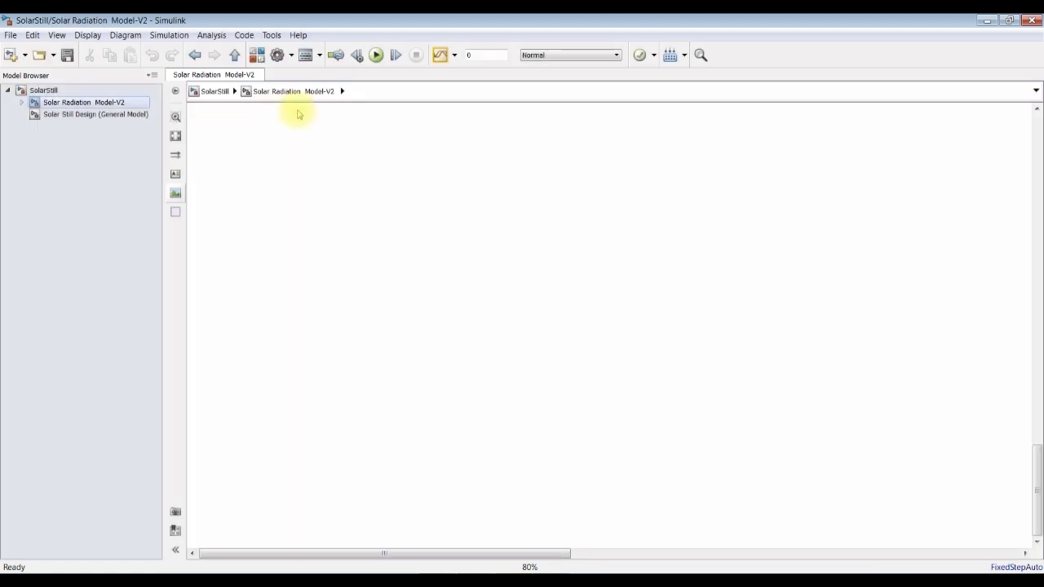
pyautogui.click(176, 137)
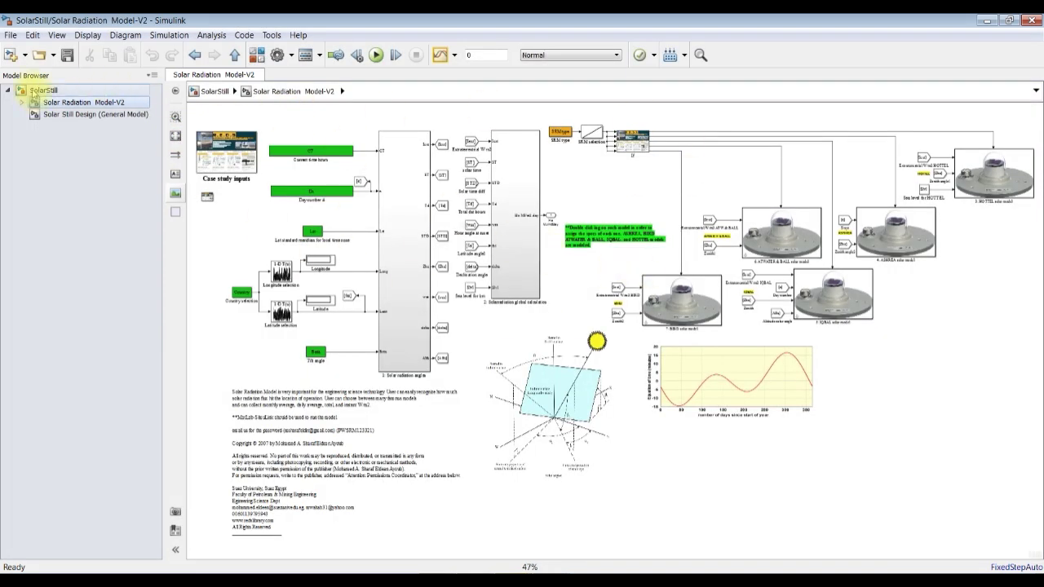
pyautogui.click(60, 115)
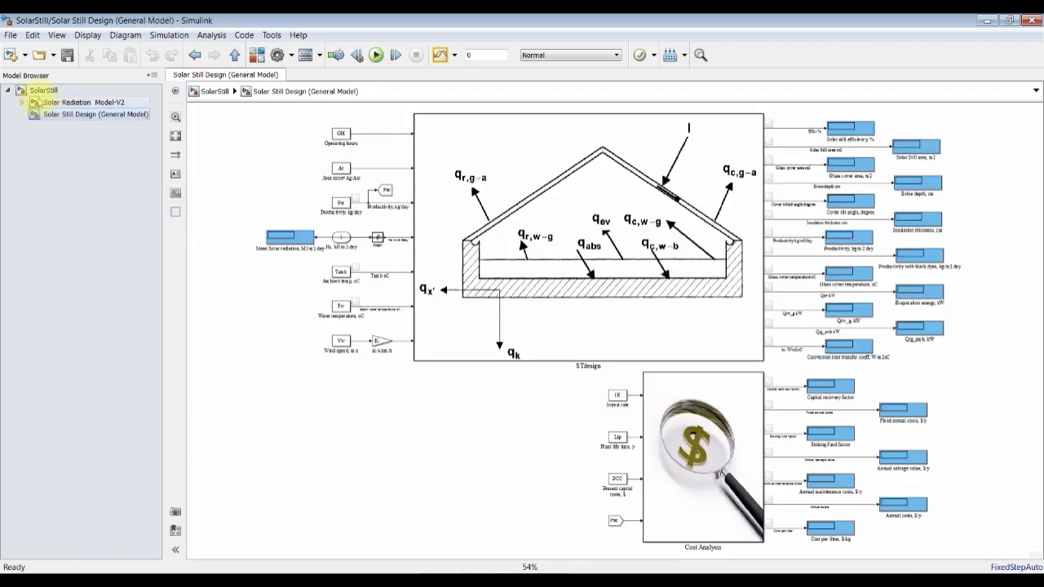
pyautogui.click(42, 90)
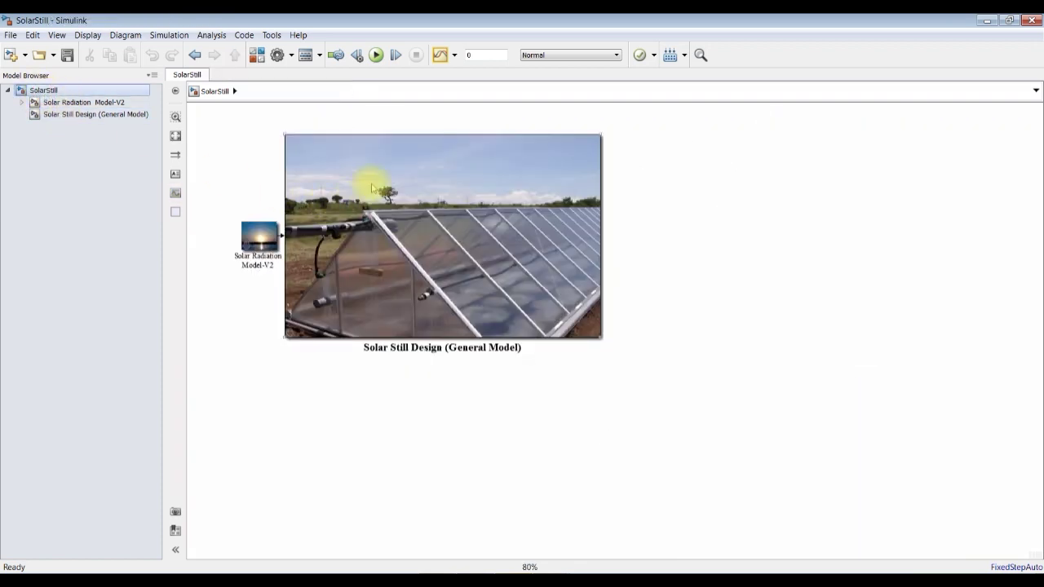
# Step: Set Solar Radiation Model-V2 to day 32, keeping Egypt Cairo and the BIRD model, and apply
pyautogui.doubleClick(247, 235)
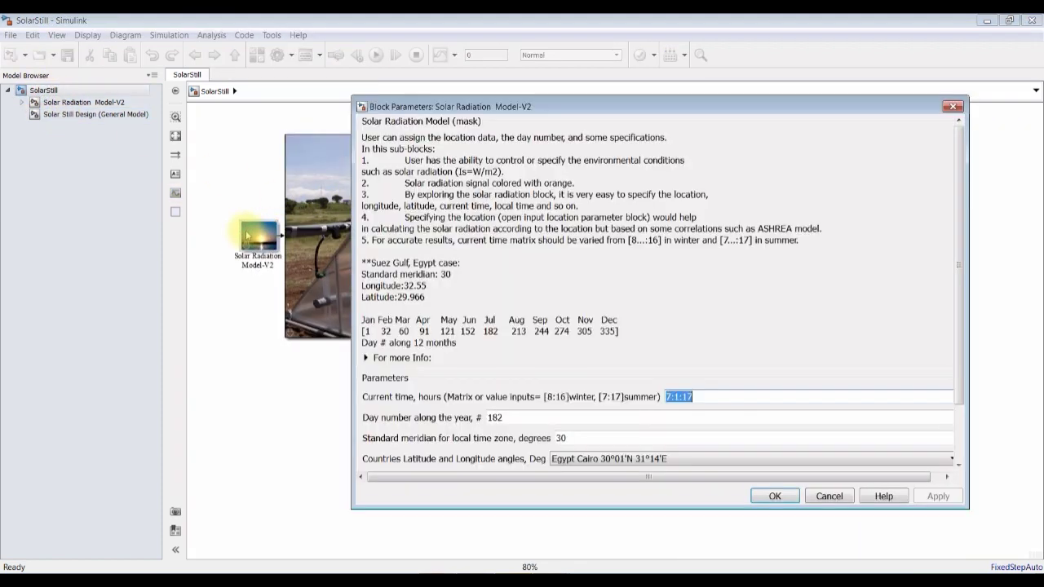
pyautogui.moveTo(963, 266); pyautogui.dragTo(959, 326)
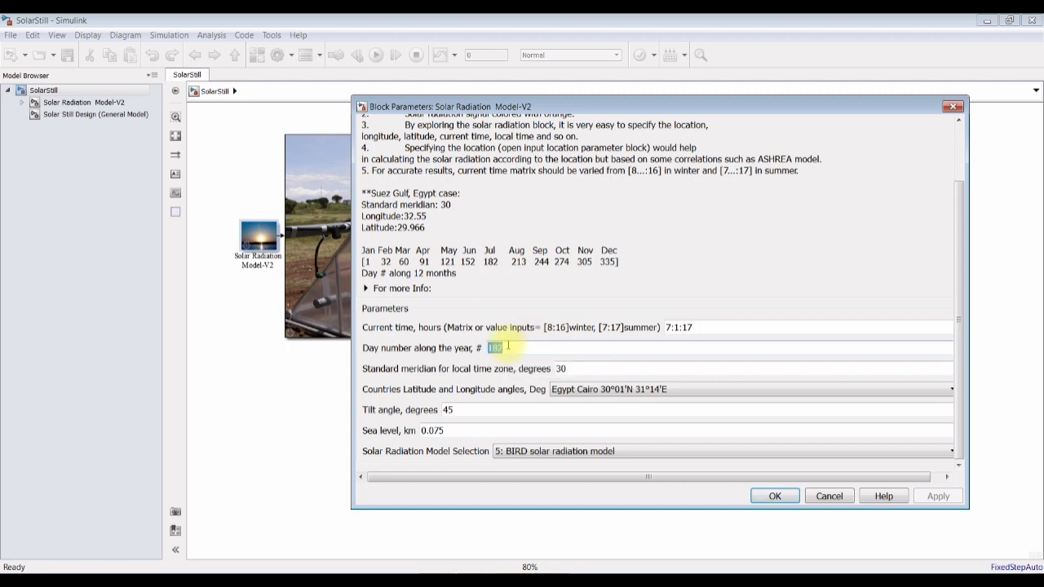
pyautogui.write('32')
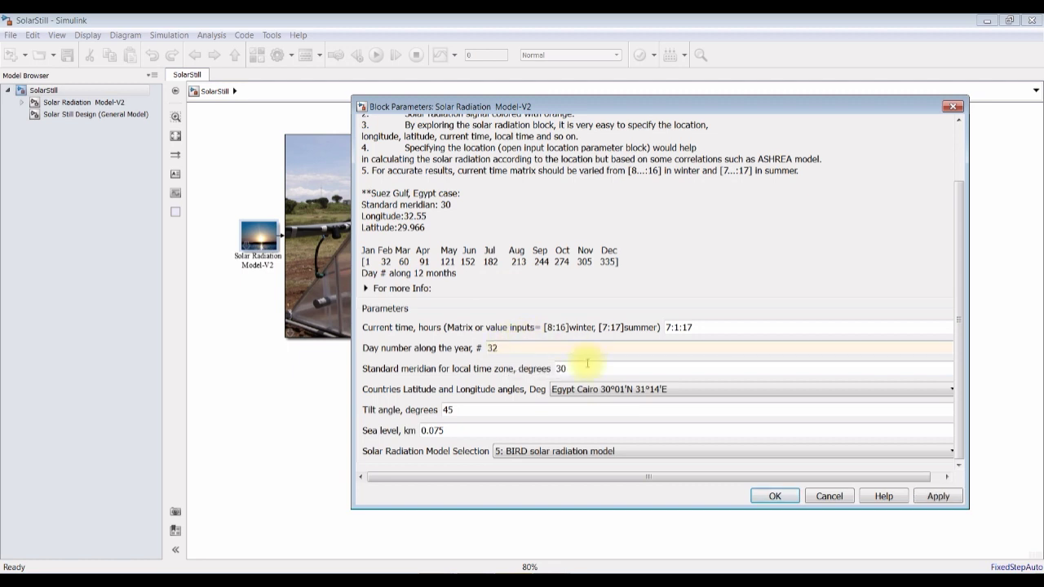
pyautogui.click(641, 389)
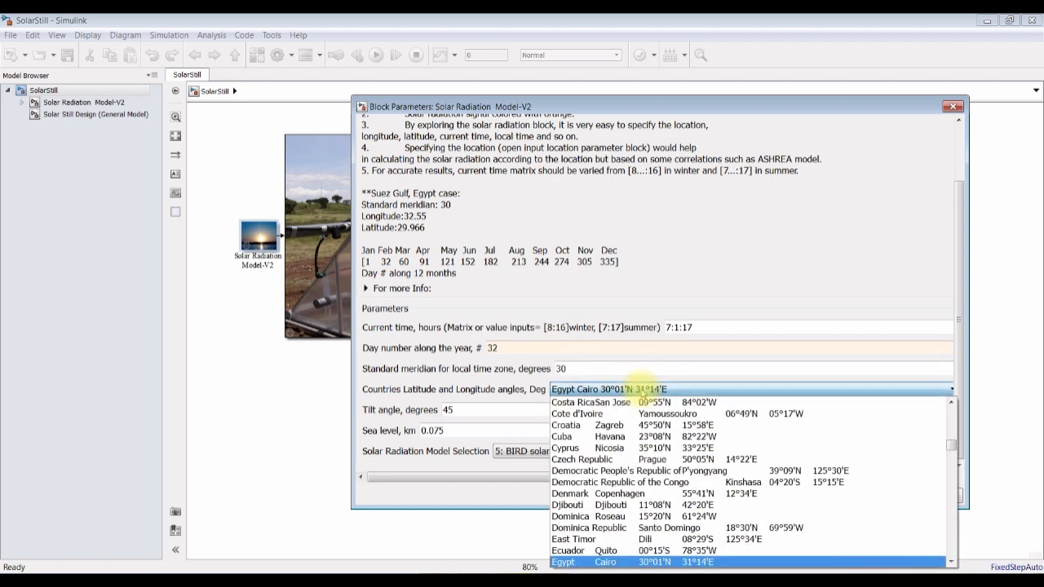
pyautogui.click(593, 563)
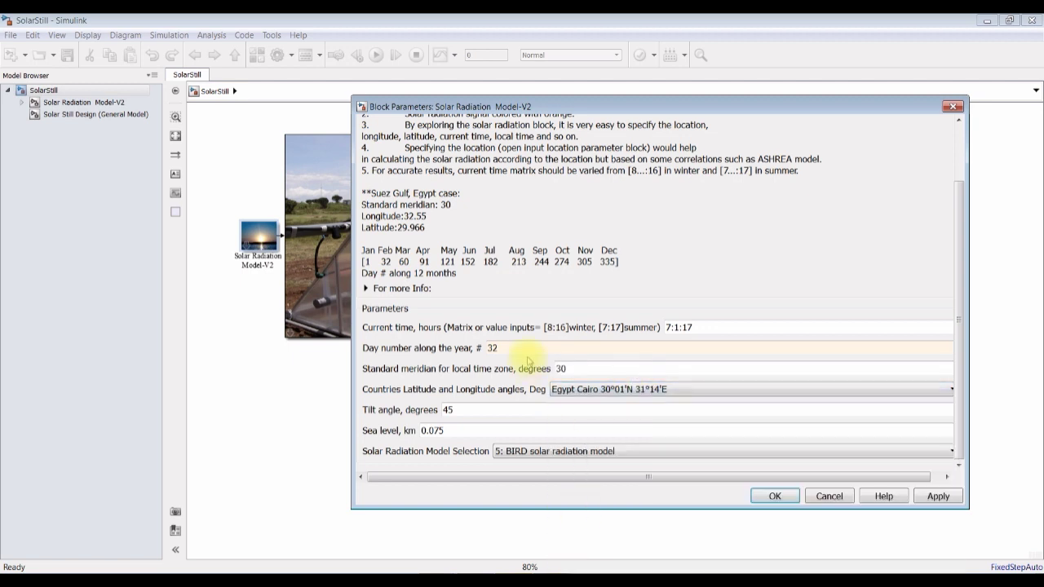
pyautogui.doubleClick(463, 430)
pyautogui.click(560, 455)
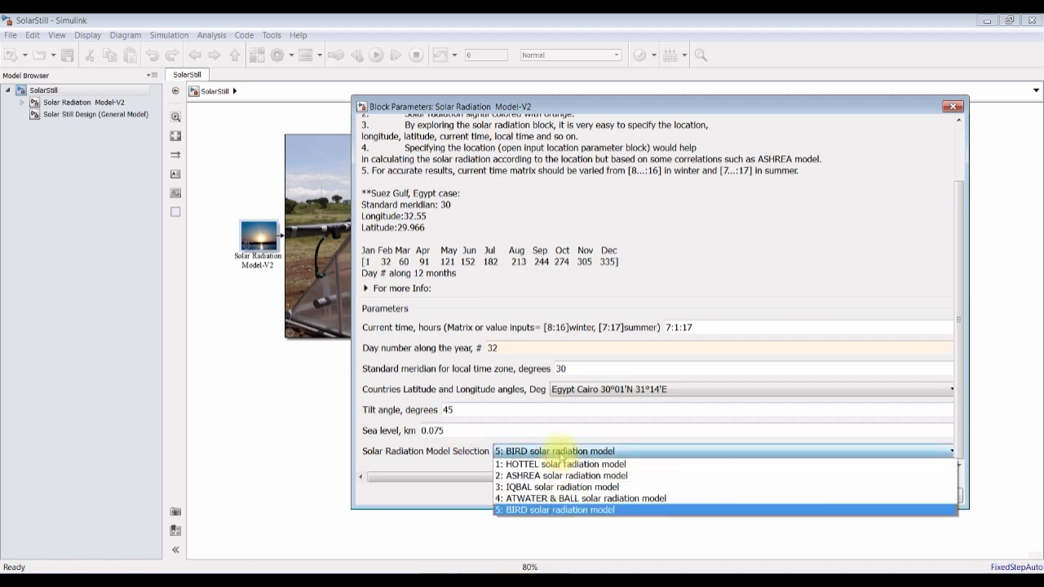
pyautogui.click(538, 512)
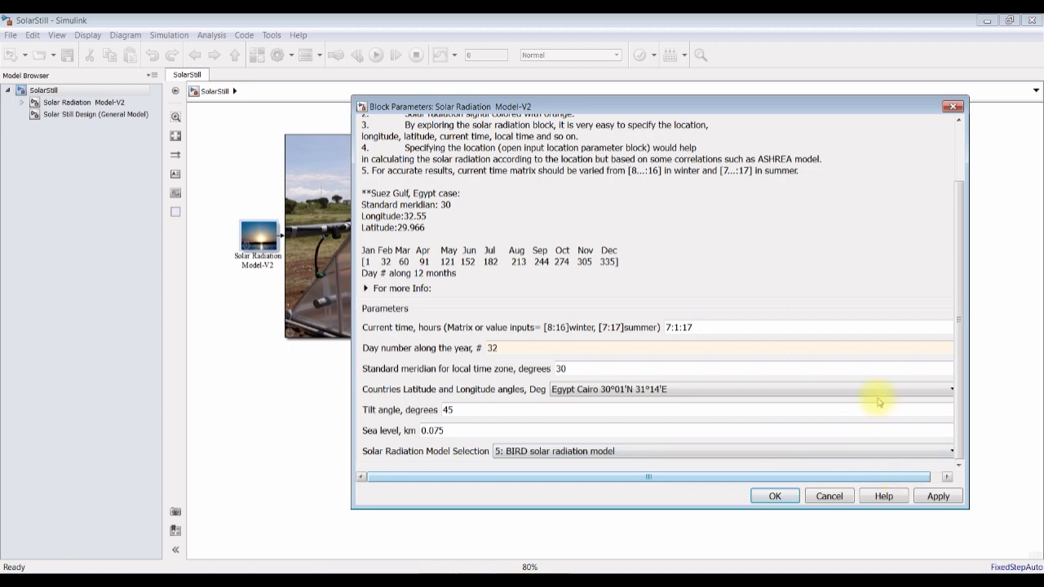
pyautogui.click(932, 497)
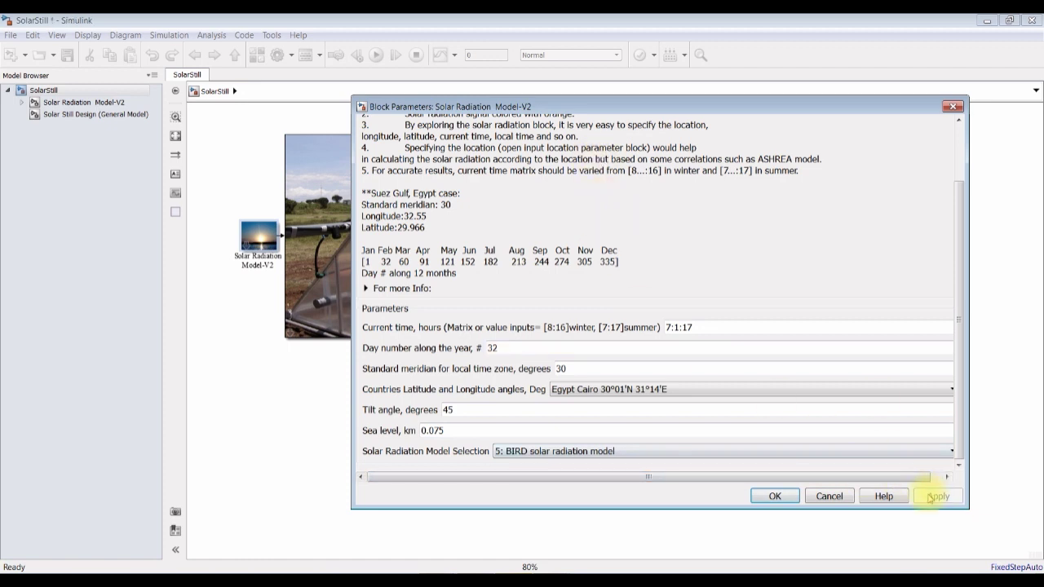
pyautogui.click(771, 495)
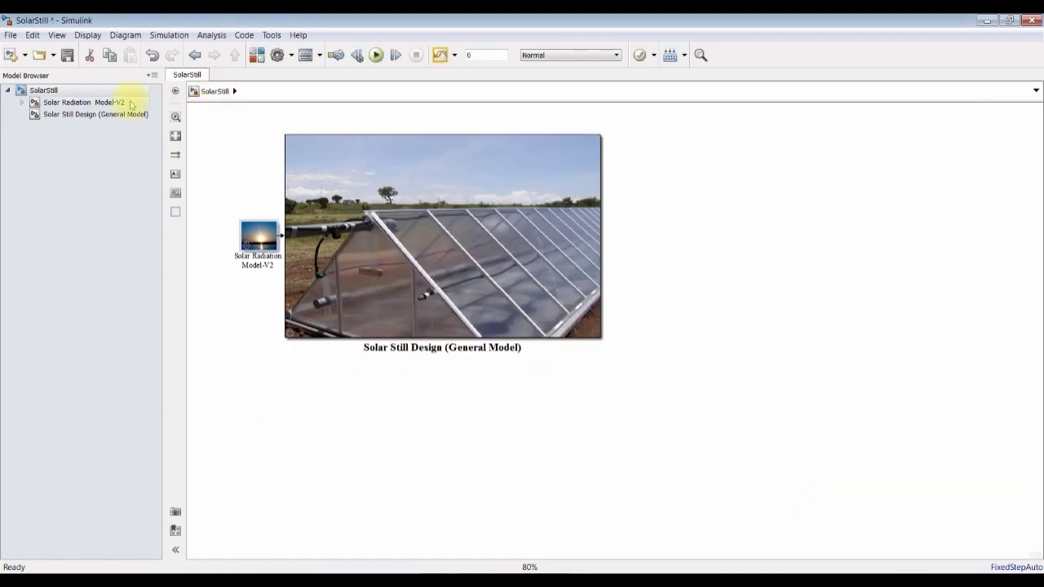
# Step: In the Solar Still Design parameters, set the average wind speed to 1 m/s
pyautogui.click(319, 168)
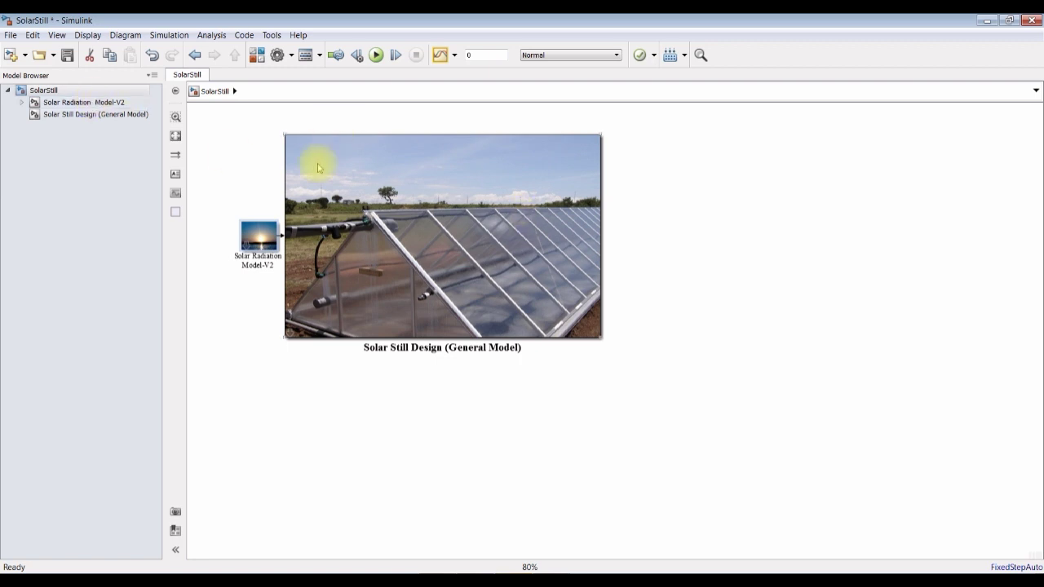
pyautogui.doubleClick(312, 165)
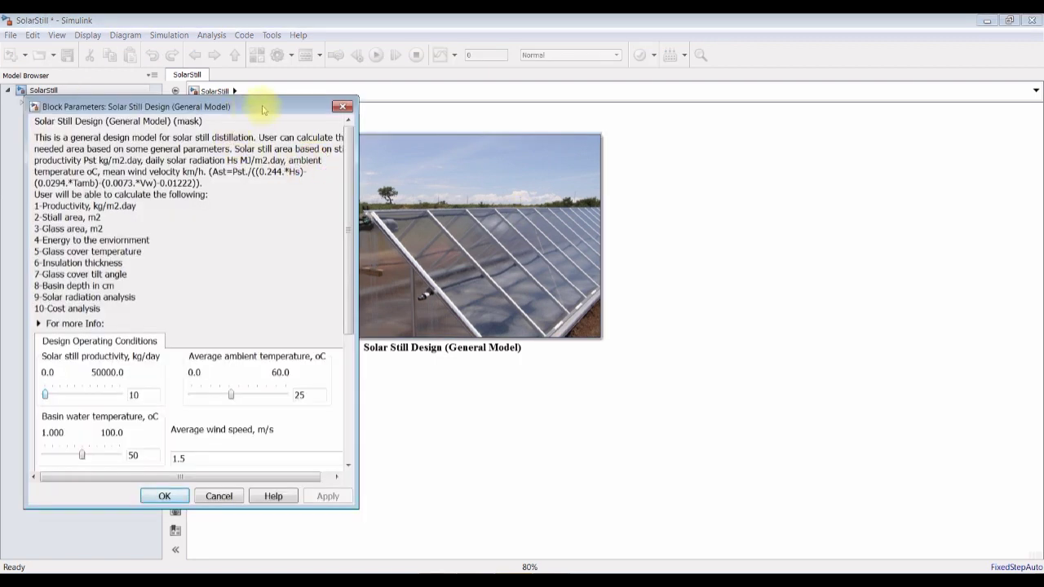
pyautogui.moveTo(349, 175); pyautogui.dragTo(342, 291)
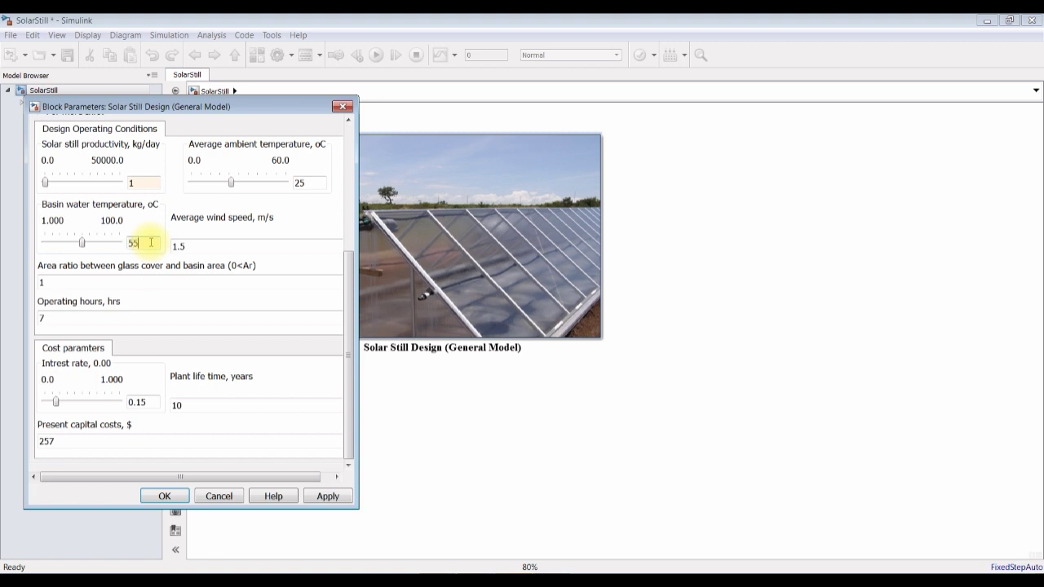
pyautogui.click(215, 246)
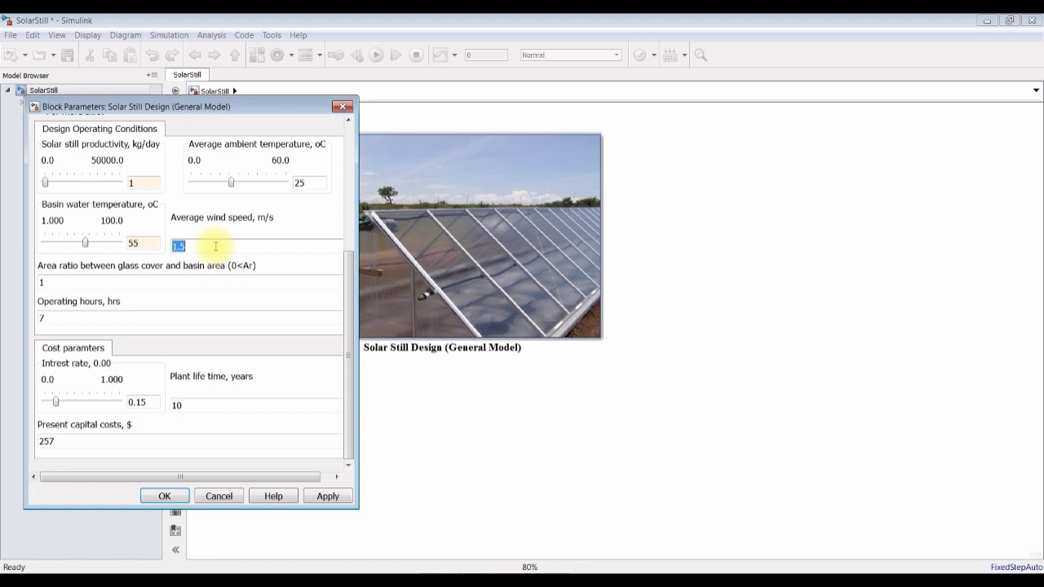
pyautogui.write('1')
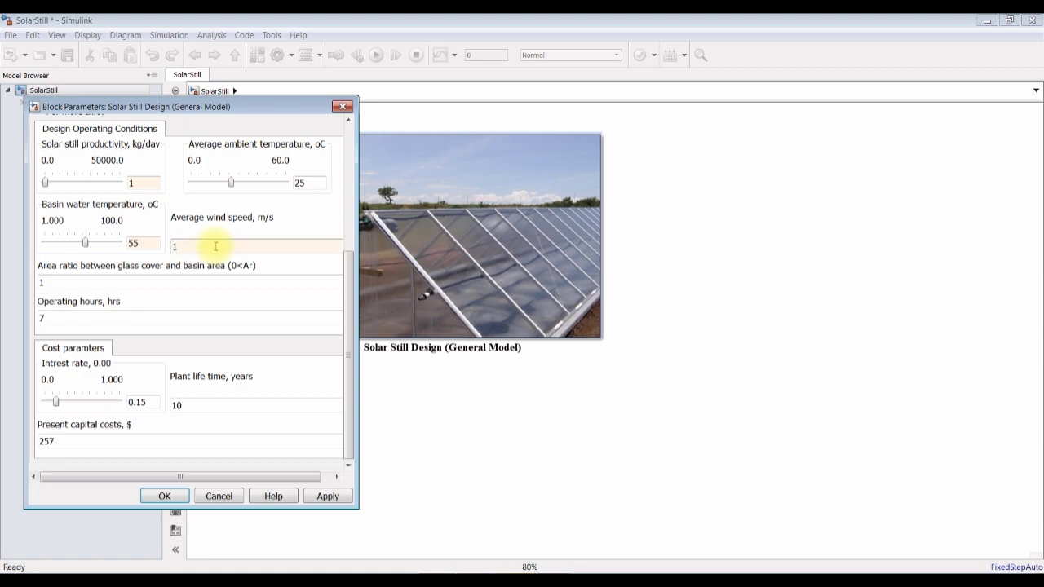
# Step: Set the present capital cost to 500 $ and apply the design parameters
pyautogui.click(65, 280)
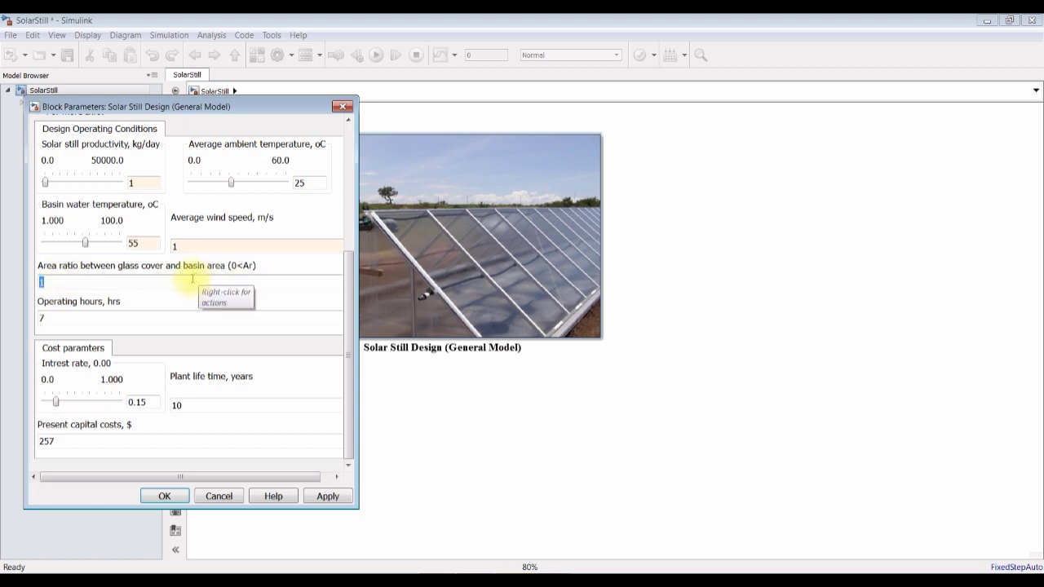
pyautogui.click(51, 316)
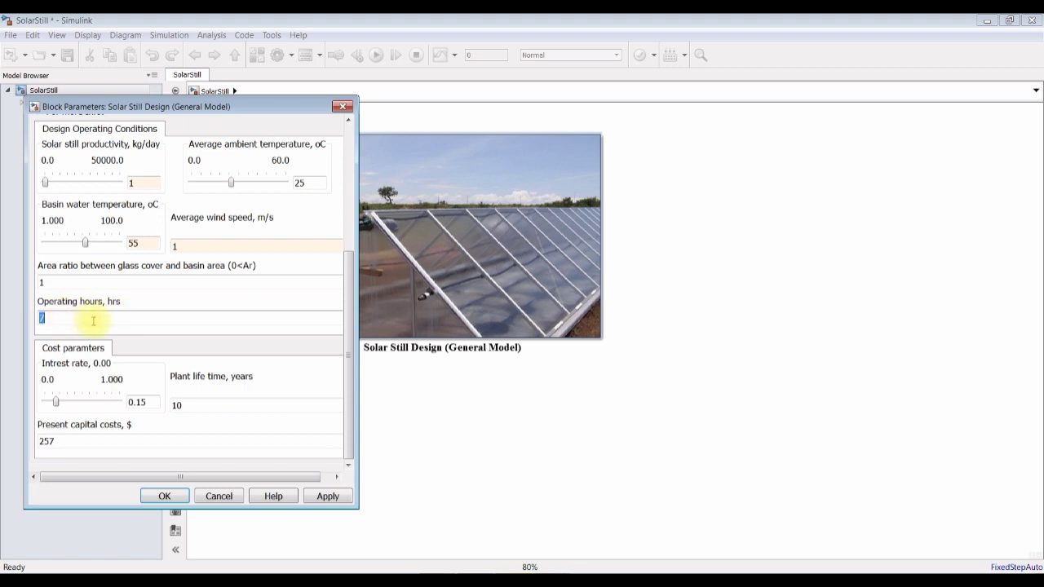
pyautogui.click(148, 401)
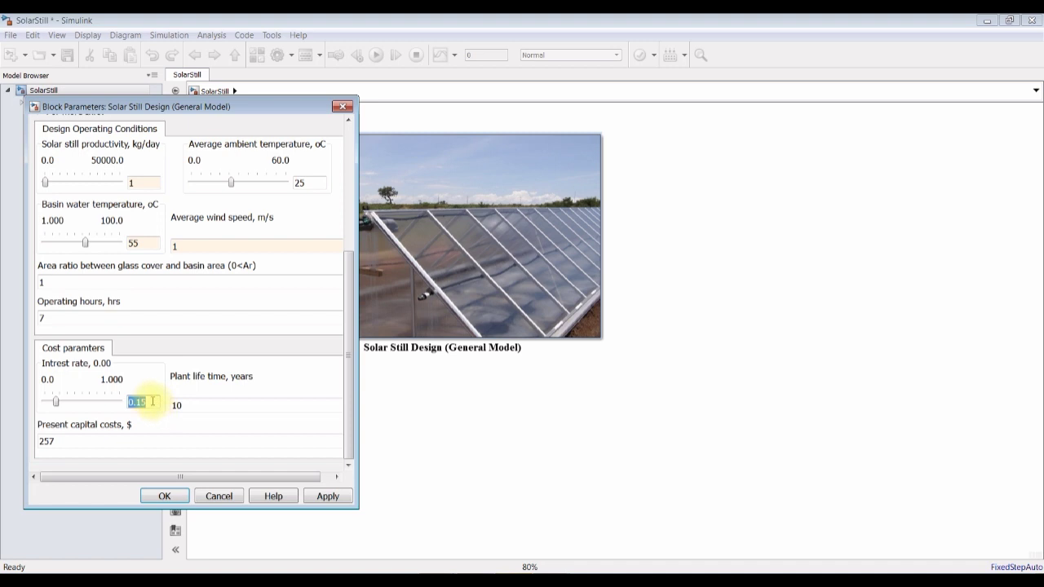
pyautogui.click(218, 405)
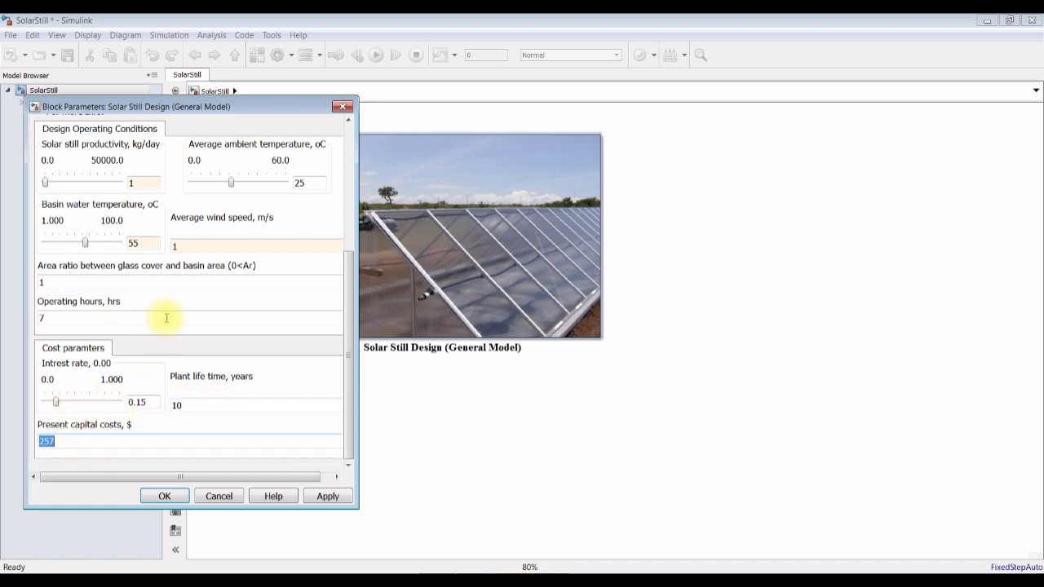
pyautogui.write('500')
pyautogui.click(325, 495)
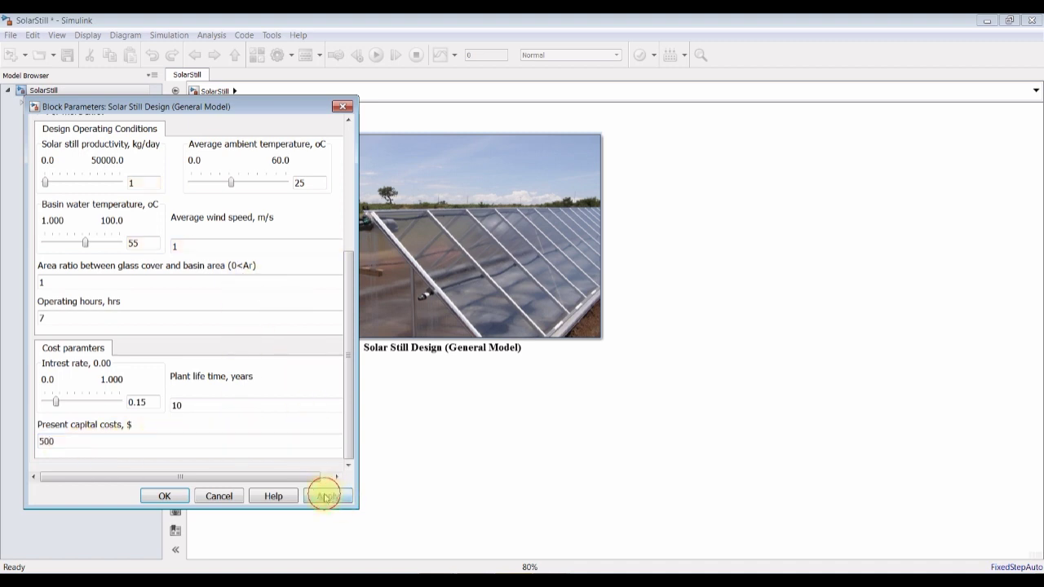
pyautogui.click(161, 496)
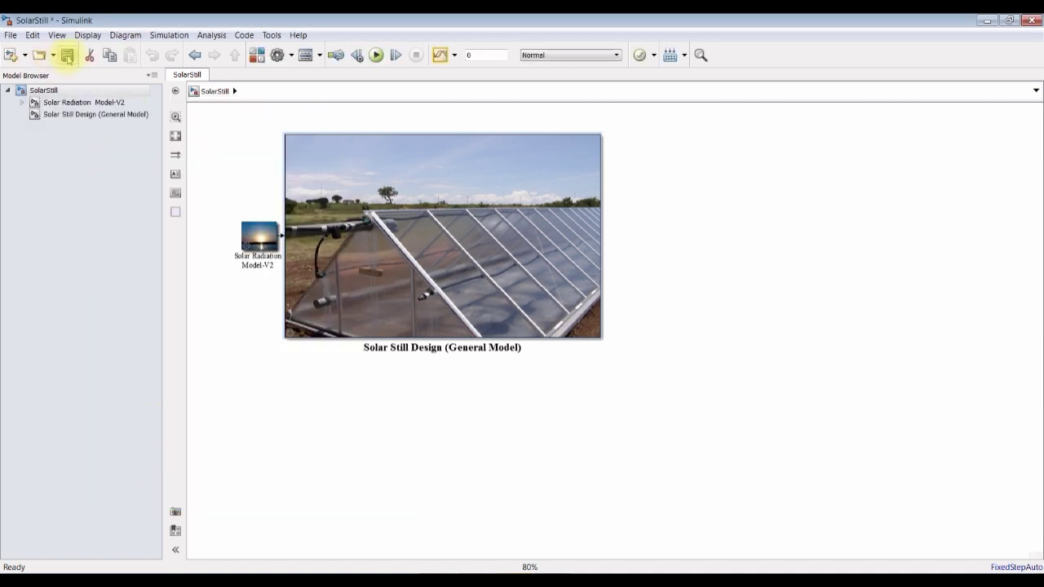
pyautogui.click(74, 103)
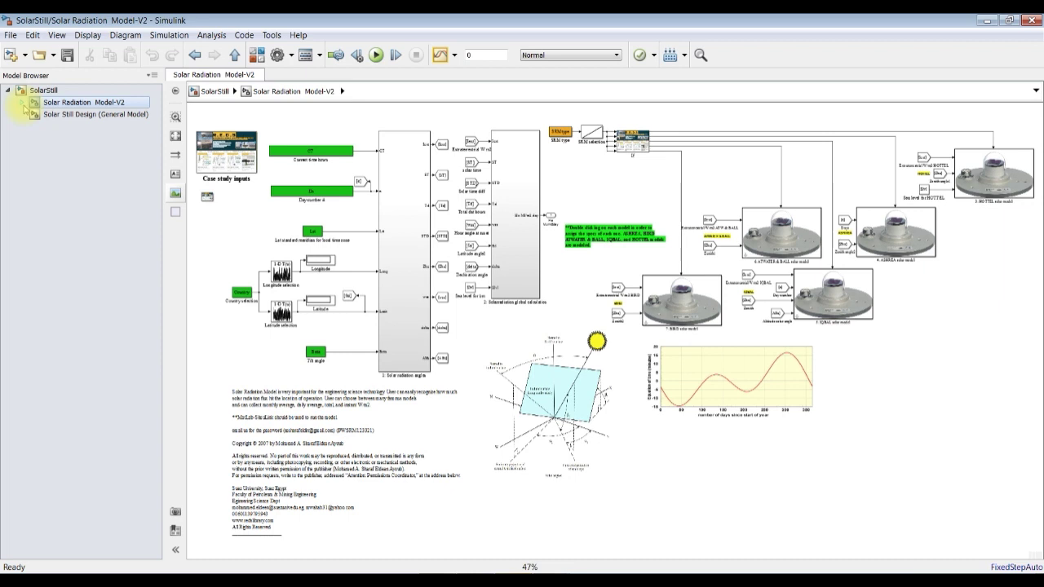
pyautogui.click(22, 102)
pyautogui.click(378, 56)
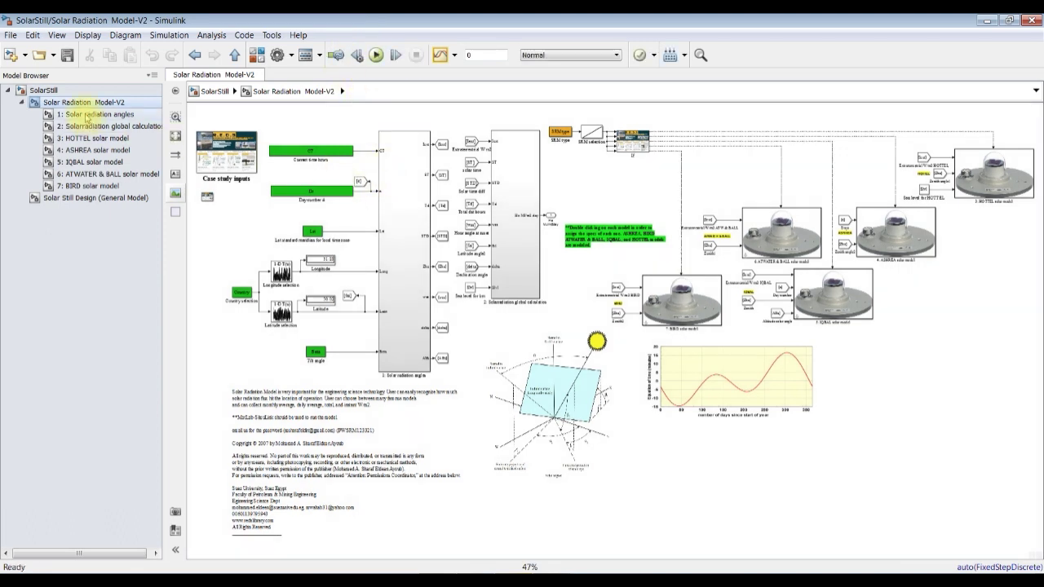
pyautogui.click(88, 115)
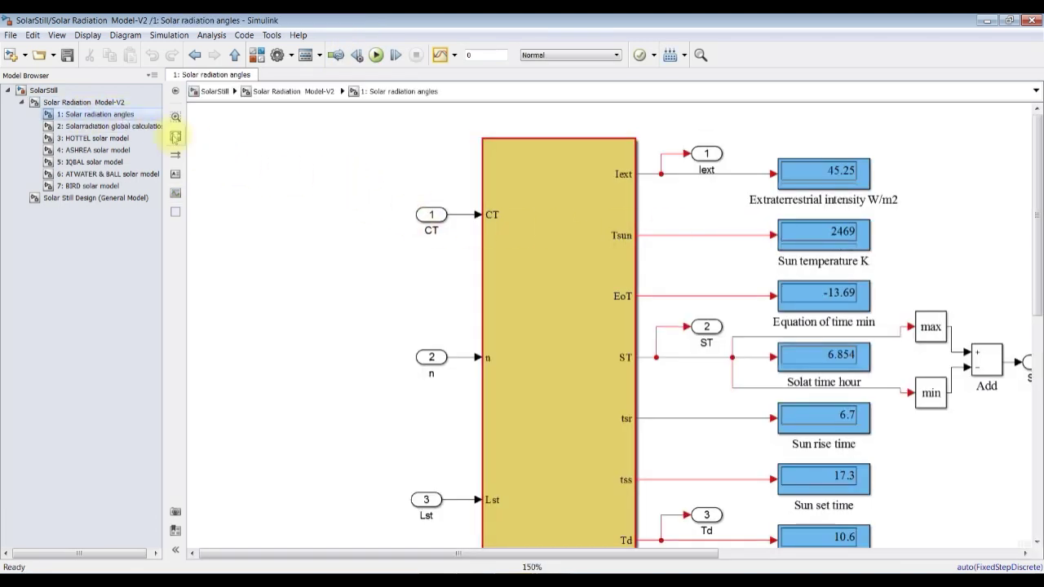
pyautogui.click(176, 137)
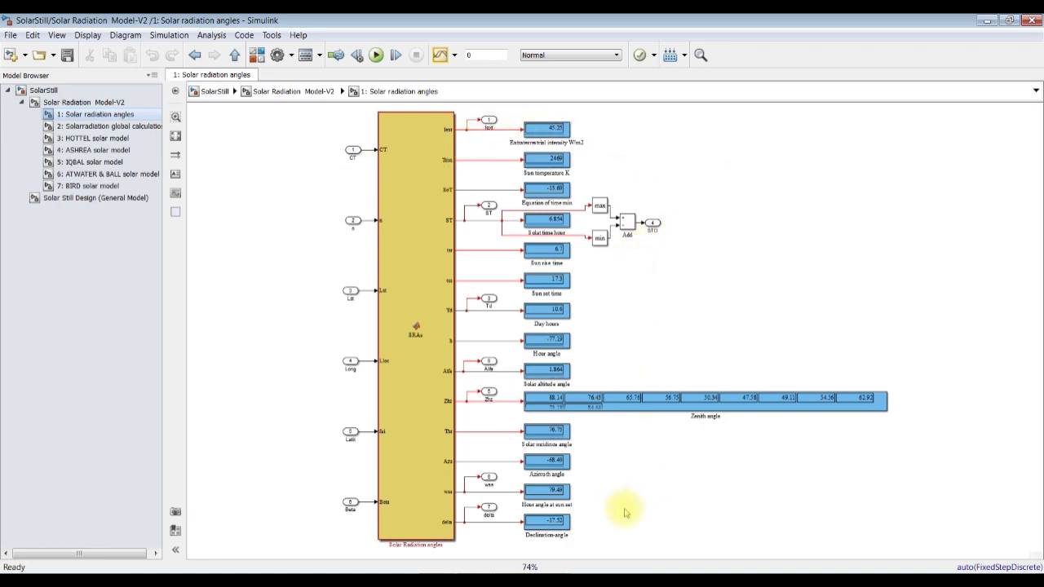
pyautogui.scroll(4, 623, 528)
pyautogui.scroll(-3, 624, 529)
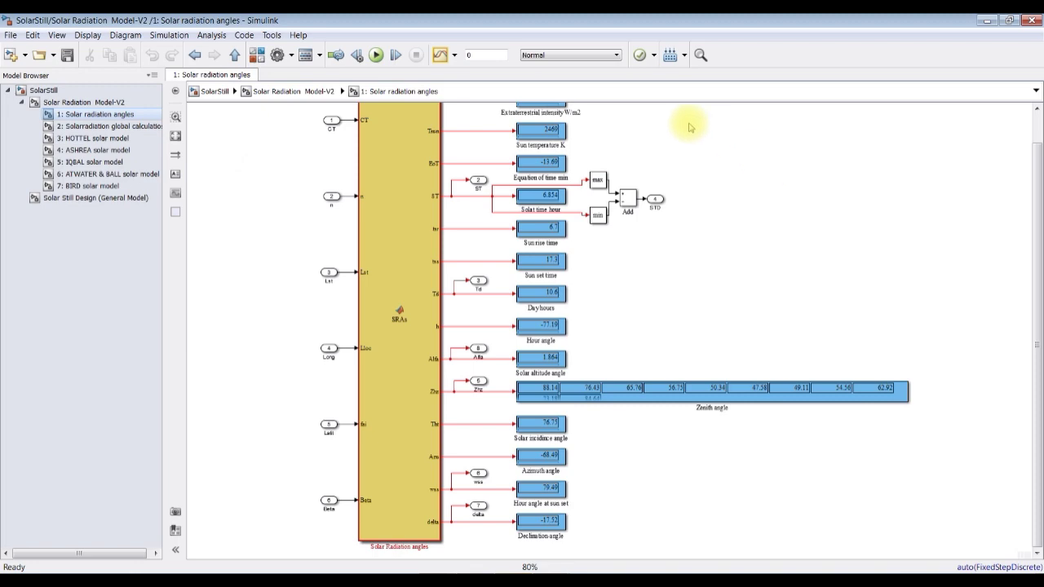
pyautogui.scroll(4, 701, 137)
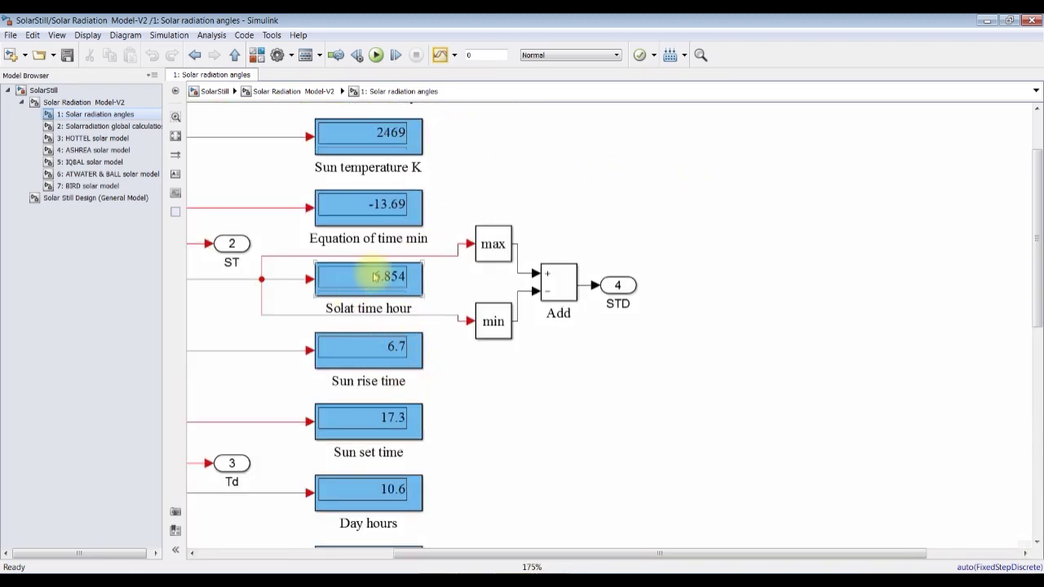
pyautogui.click(373, 363)
pyautogui.scroll(-2, 533, 350)
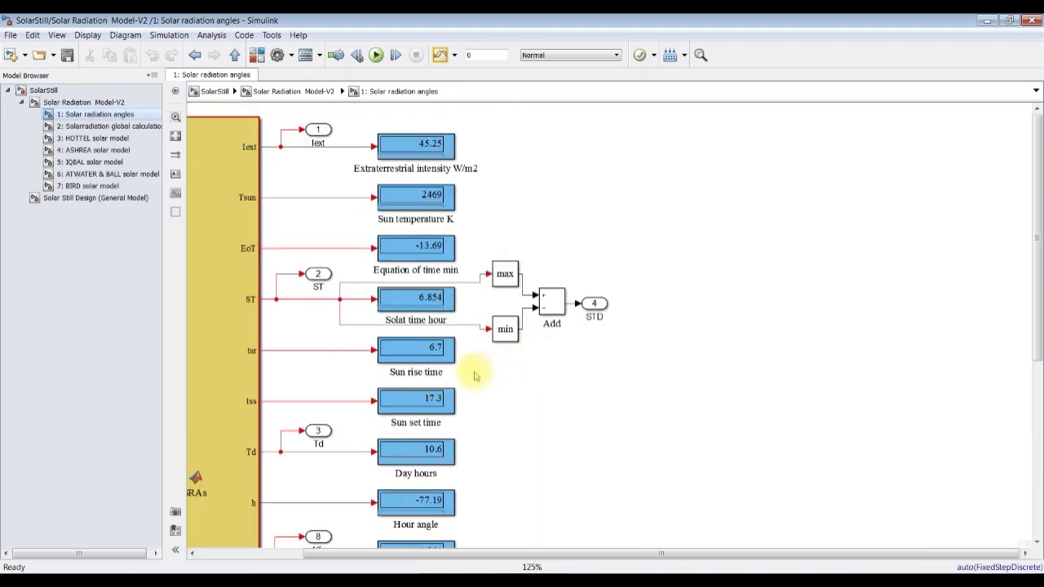
# Step: Inspect the daily and hourly values in the global solar radiation calculations subsystem
pyautogui.click(85, 126)
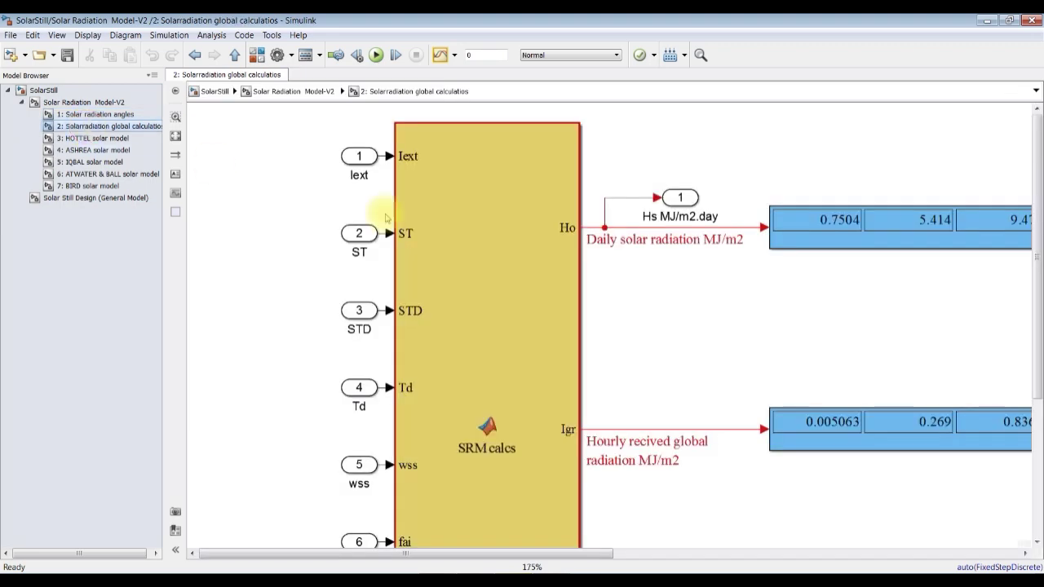
pyautogui.click(176, 137)
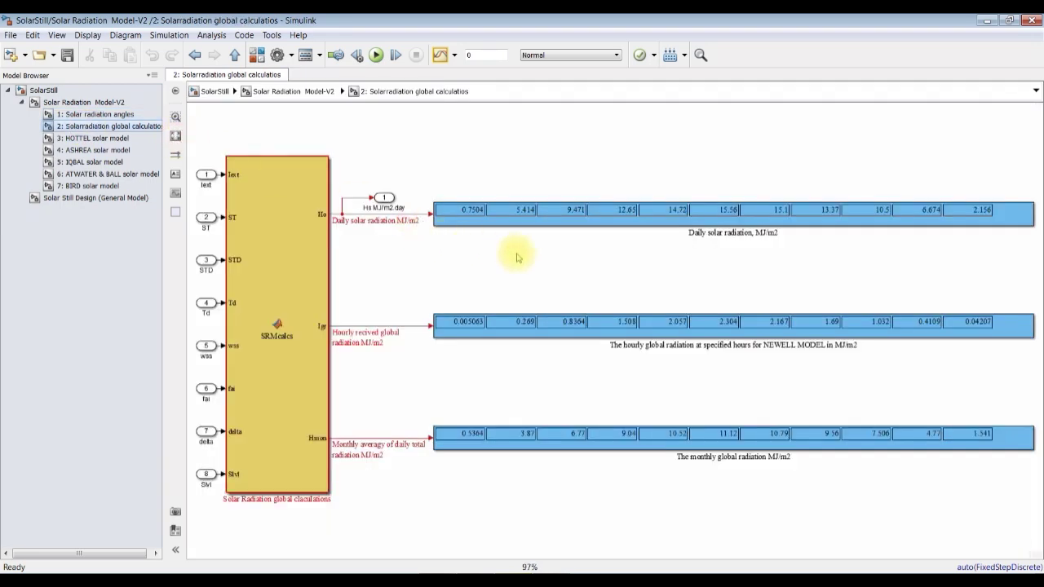
pyautogui.scroll(4, 367, 257)
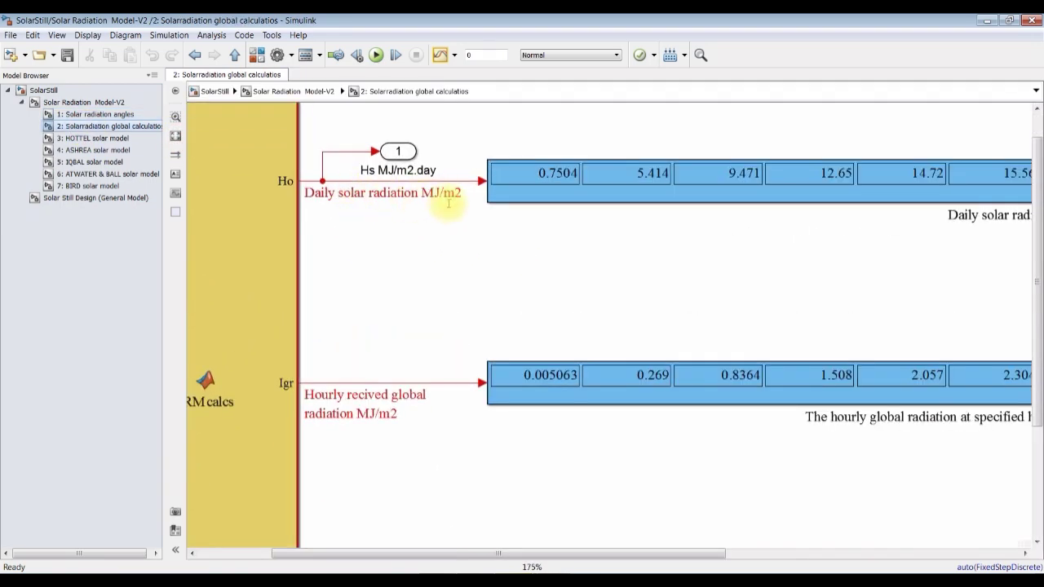
pyautogui.click(561, 167)
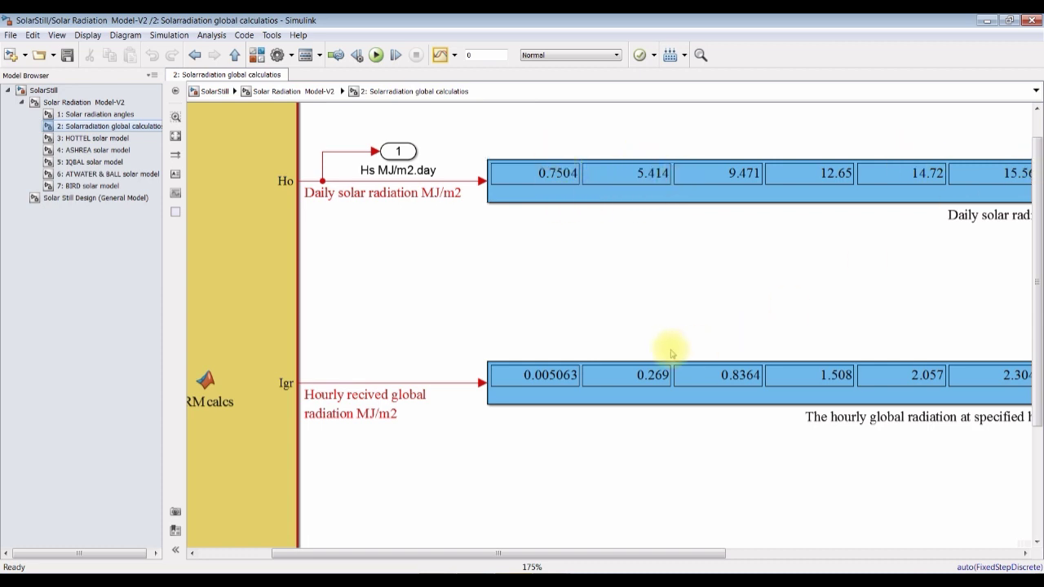
pyautogui.click(528, 387)
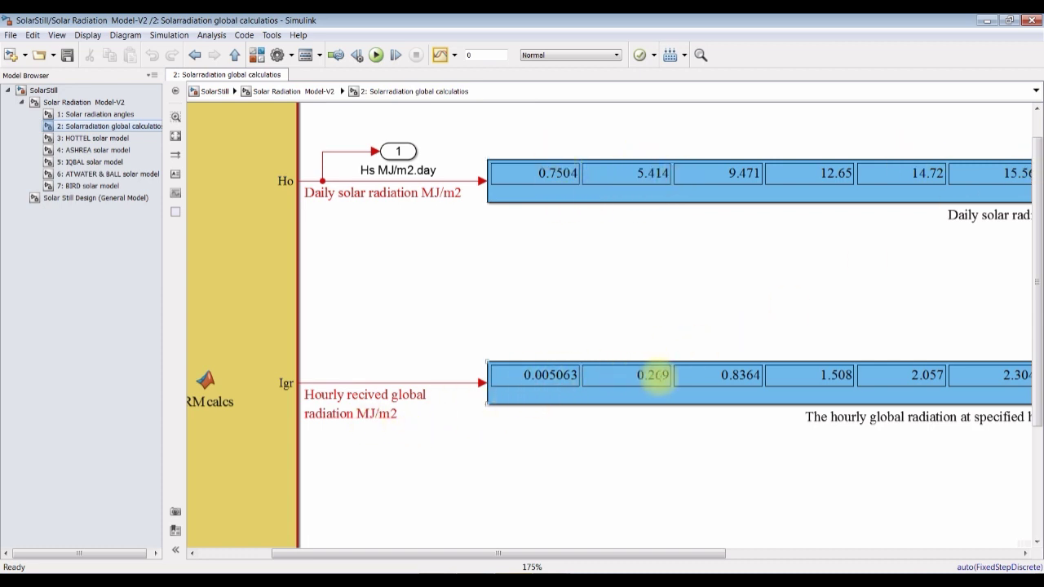
pyautogui.click(409, 302)
pyautogui.scroll(-2, 410, 302)
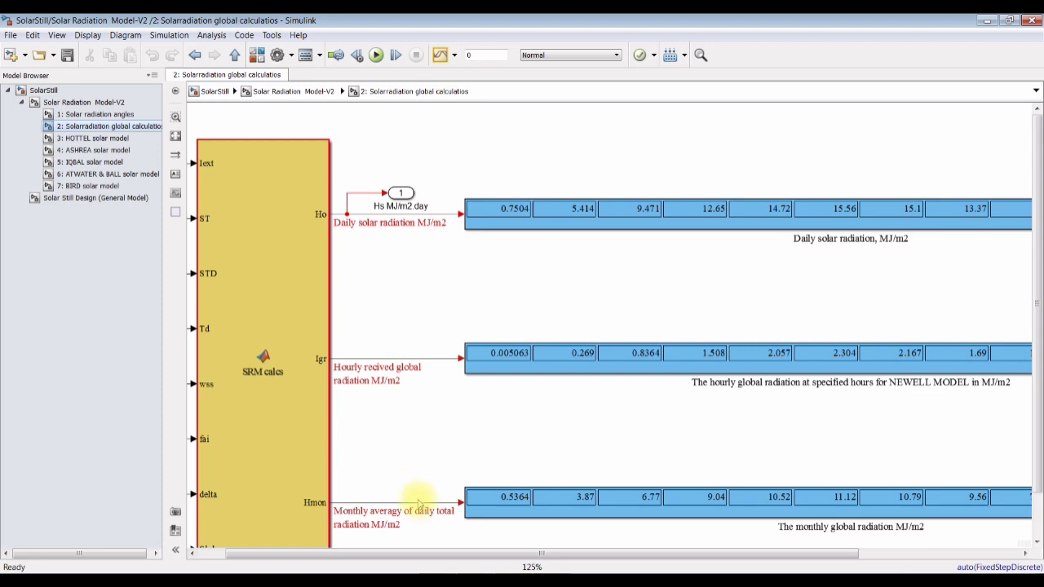
pyautogui.scroll(1, 469, 546)
pyautogui.scroll(1, 466, 544)
pyautogui.scroll(1, 489, 489)
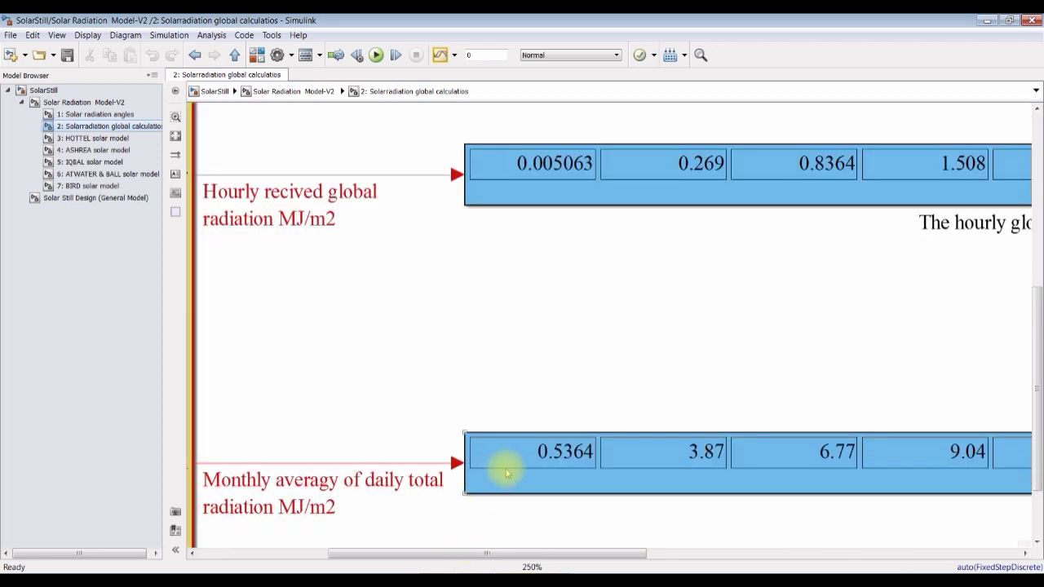
pyautogui.scroll(-2, 315, 329)
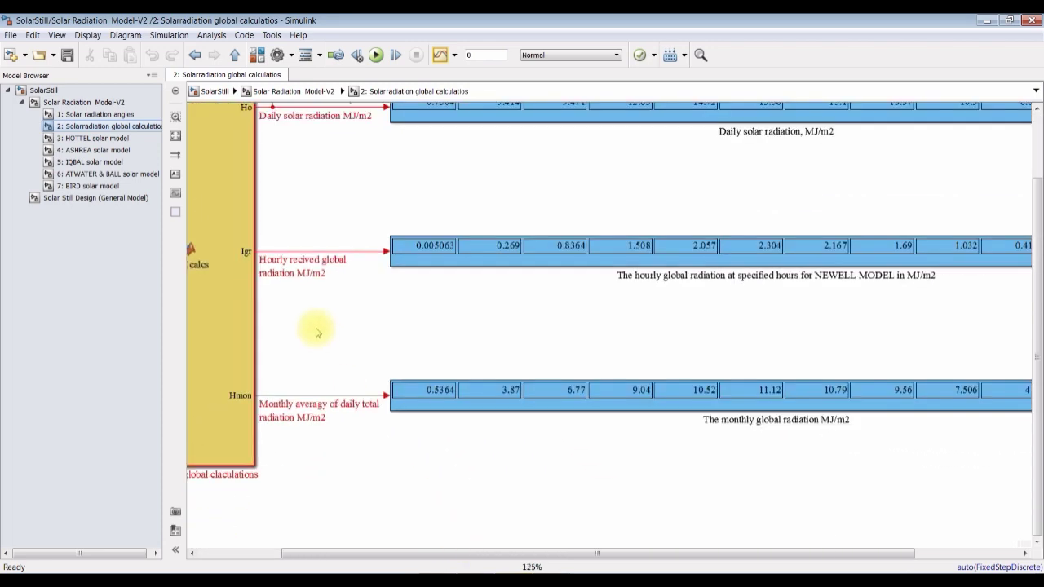
# Step: Show the whole BIRD solar model subsystem diagram, fitted to view
pyautogui.click(80, 187)
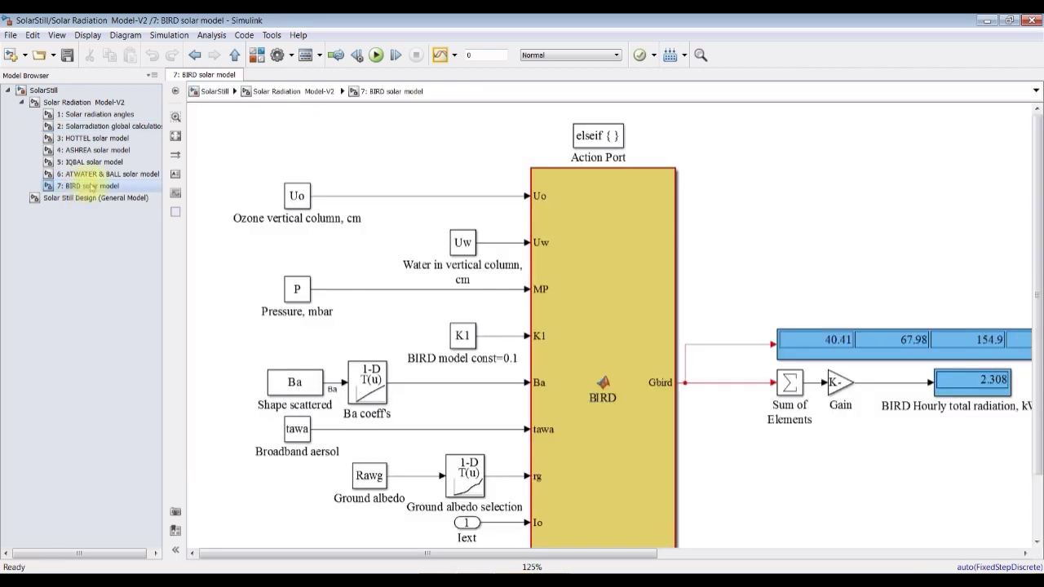
pyautogui.click(1005, 553)
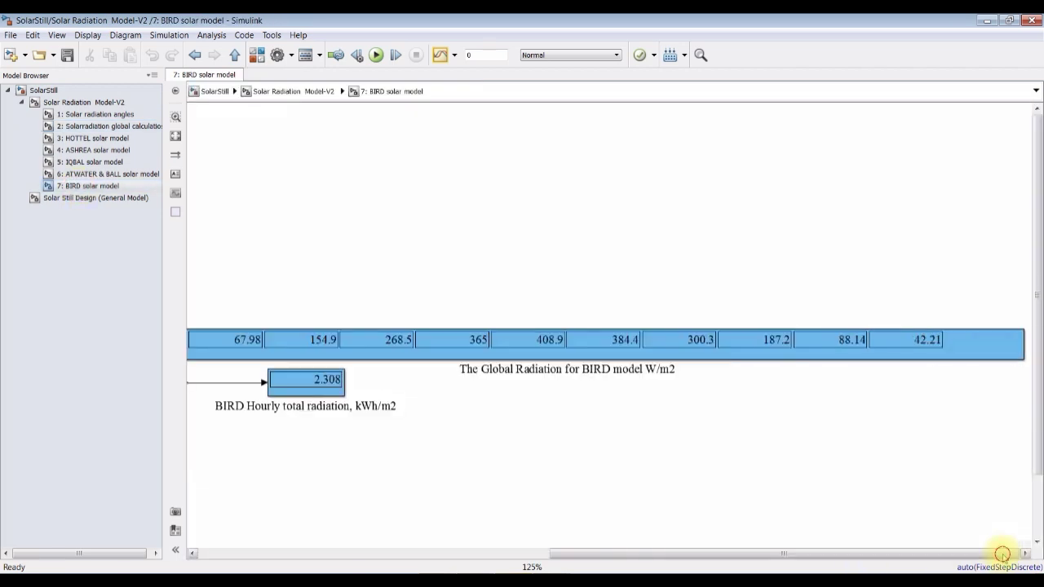
pyautogui.moveTo(597, 560); pyautogui.dragTo(484, 556)
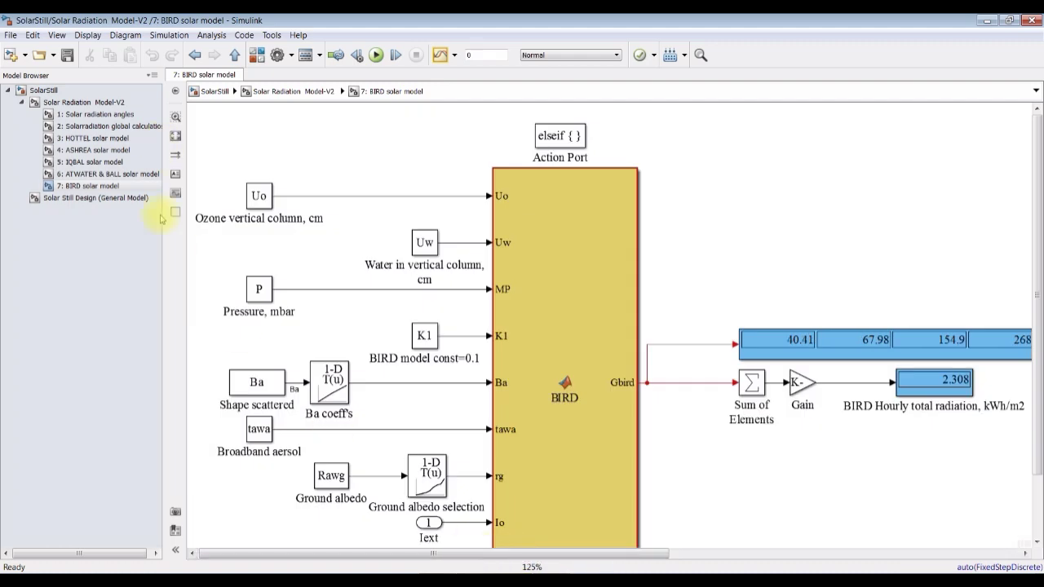
pyautogui.moveTo(162, 223); pyautogui.dragTo(74, 228)
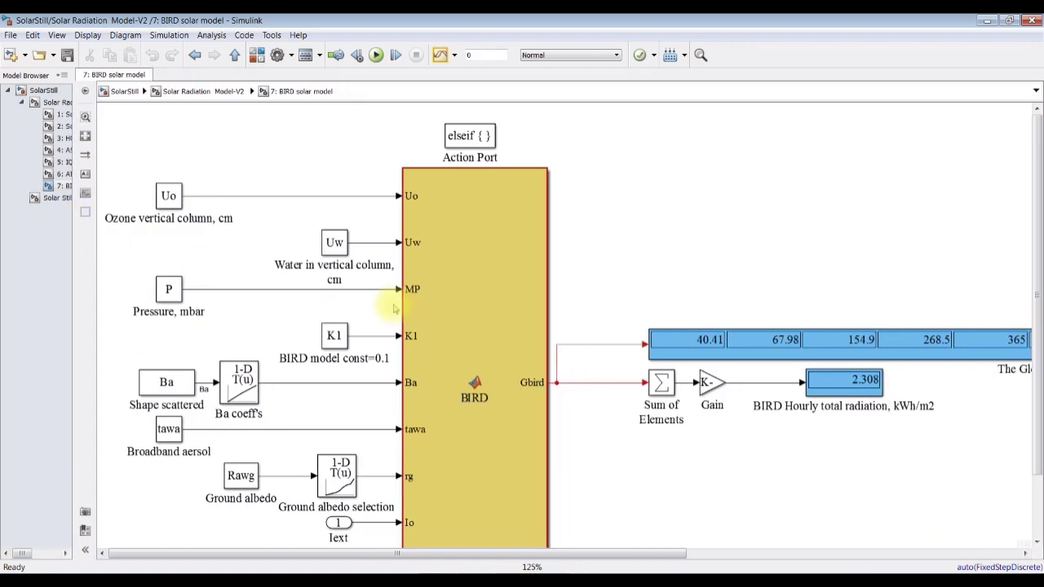
pyautogui.scroll(-1, 316, 167)
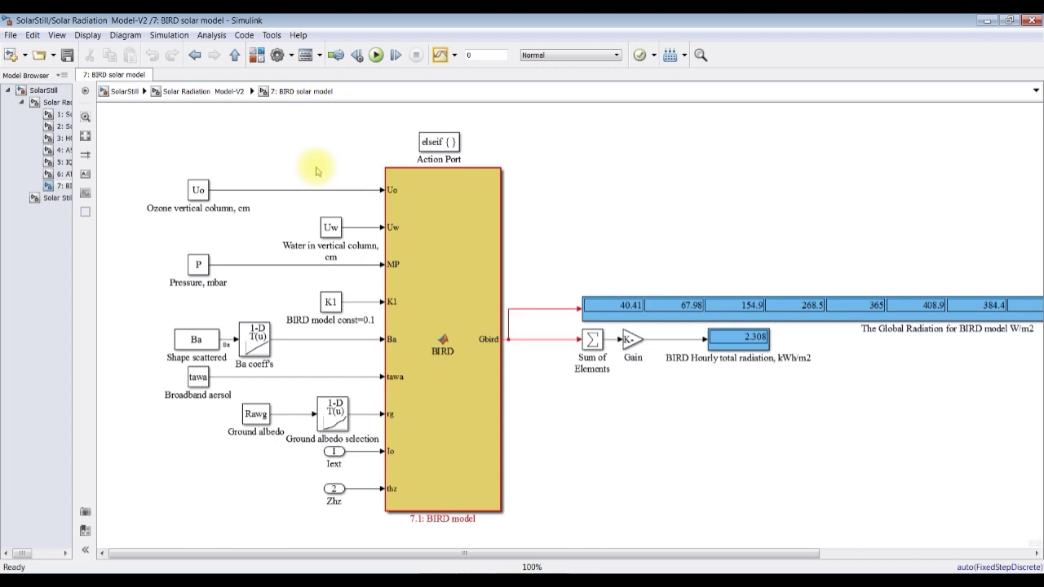
pyautogui.scroll(1, 1014, 381)
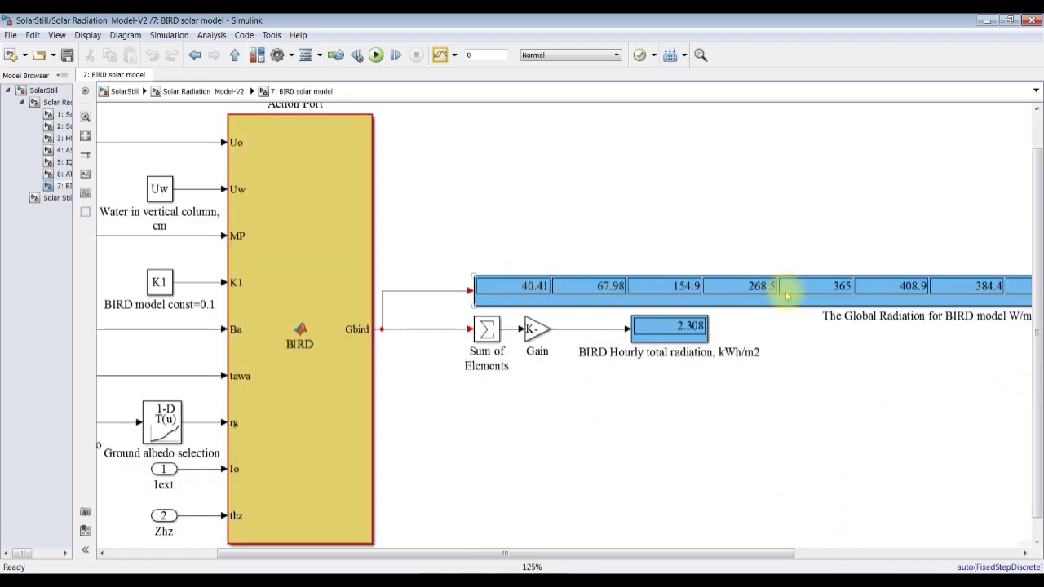
pyautogui.scroll(1, 763, 328)
pyautogui.scroll(1, 763, 328)
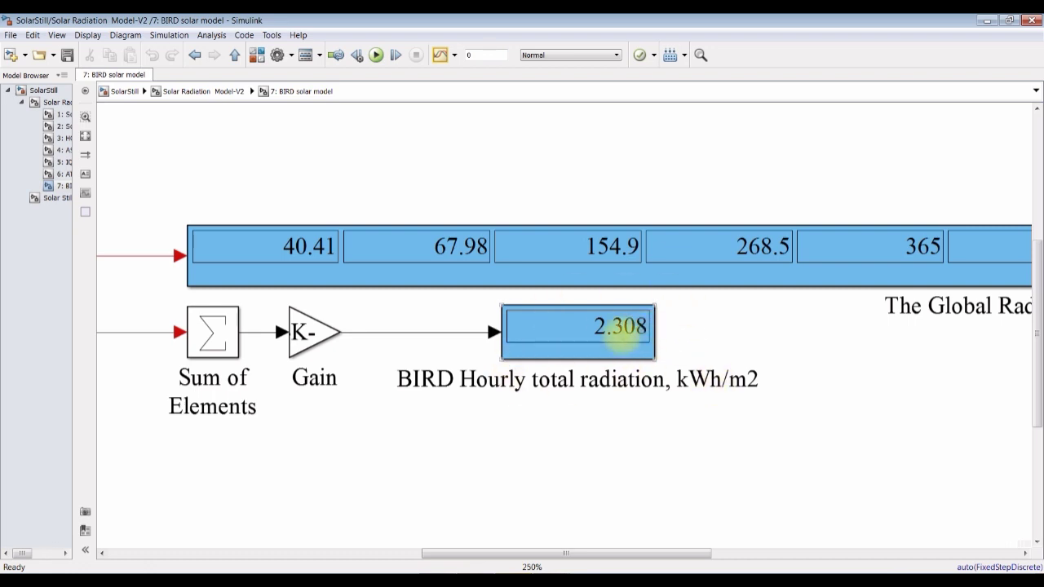
pyautogui.scroll(-2, 208, 159)
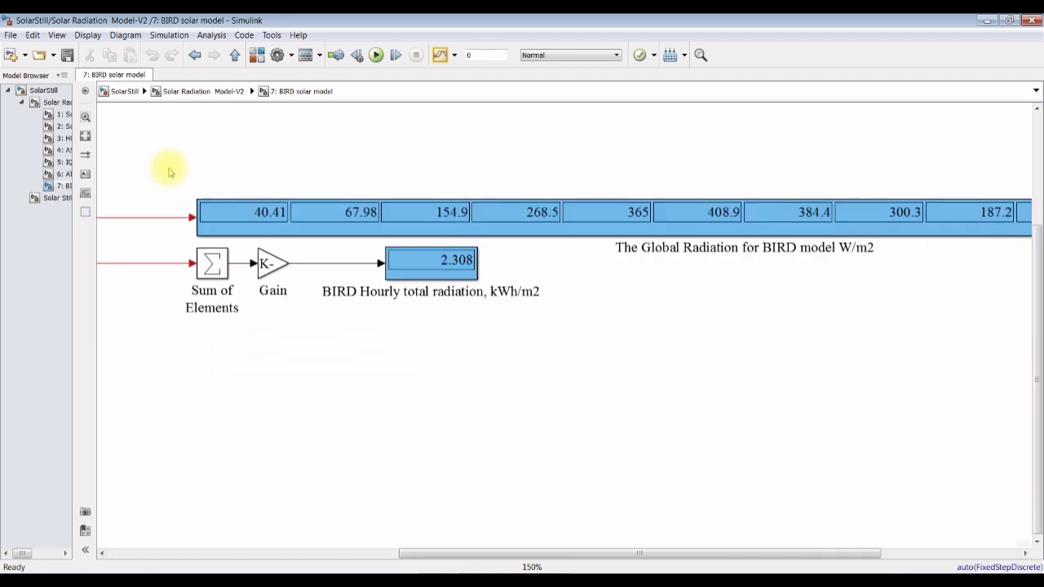
pyautogui.click(85, 136)
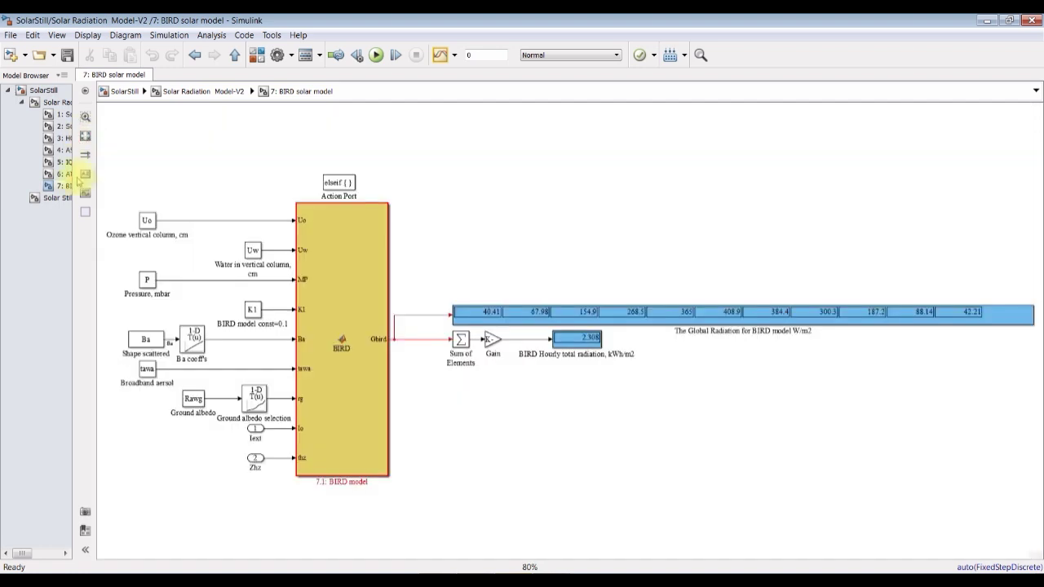
pyautogui.moveTo(73, 289); pyautogui.dragTo(102, 287)
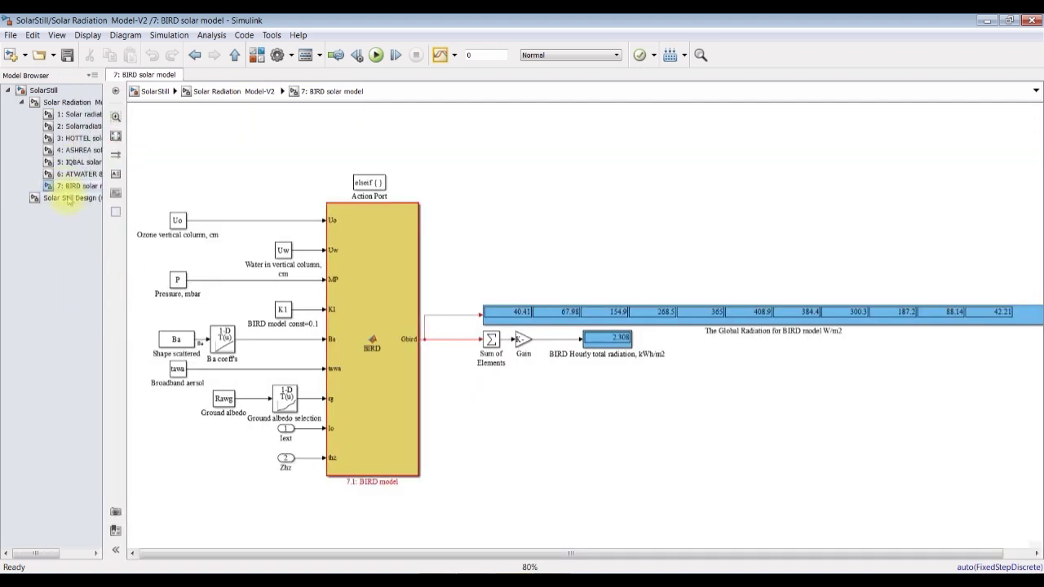
pyautogui.click(69, 198)
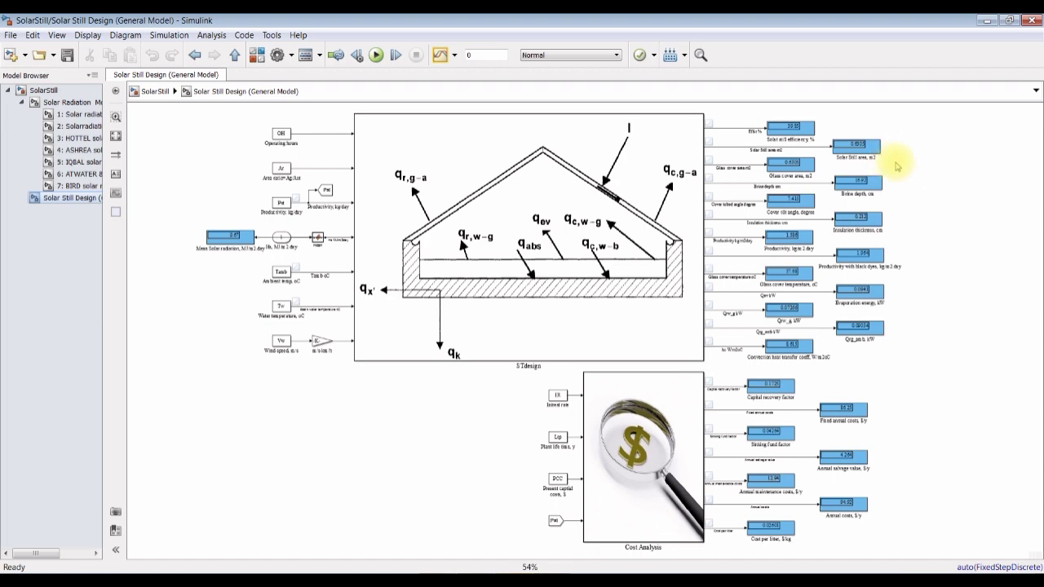
pyautogui.scroll(3, 897, 166)
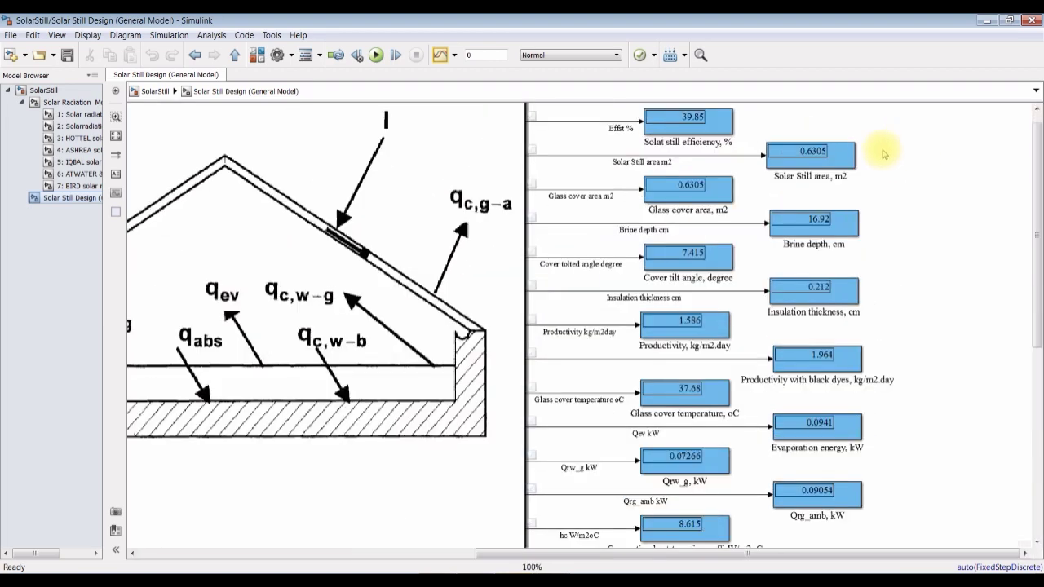
pyautogui.scroll(1, 919, 129)
pyautogui.click(1036, 114)
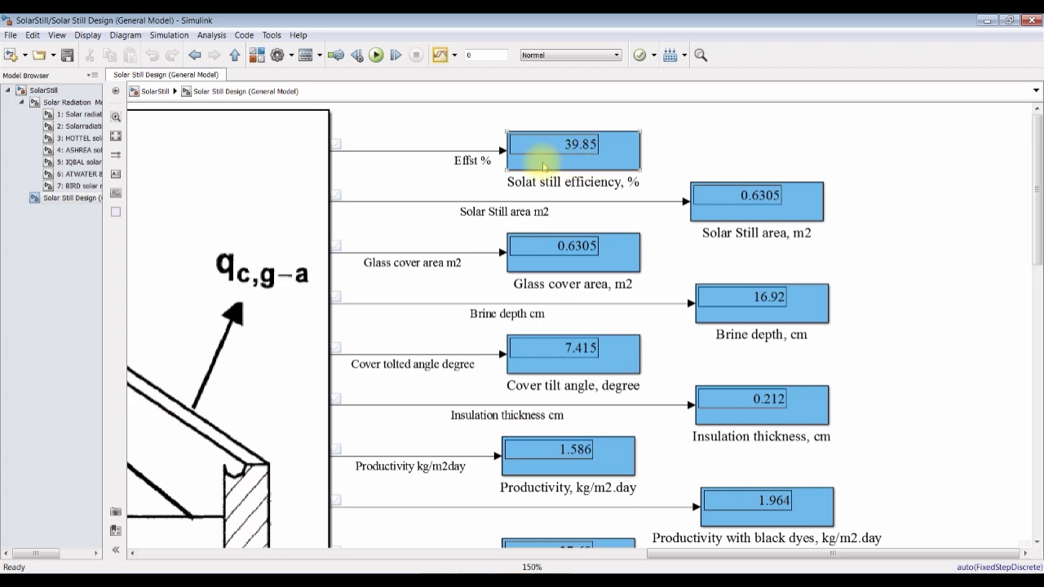
pyautogui.click(802, 207)
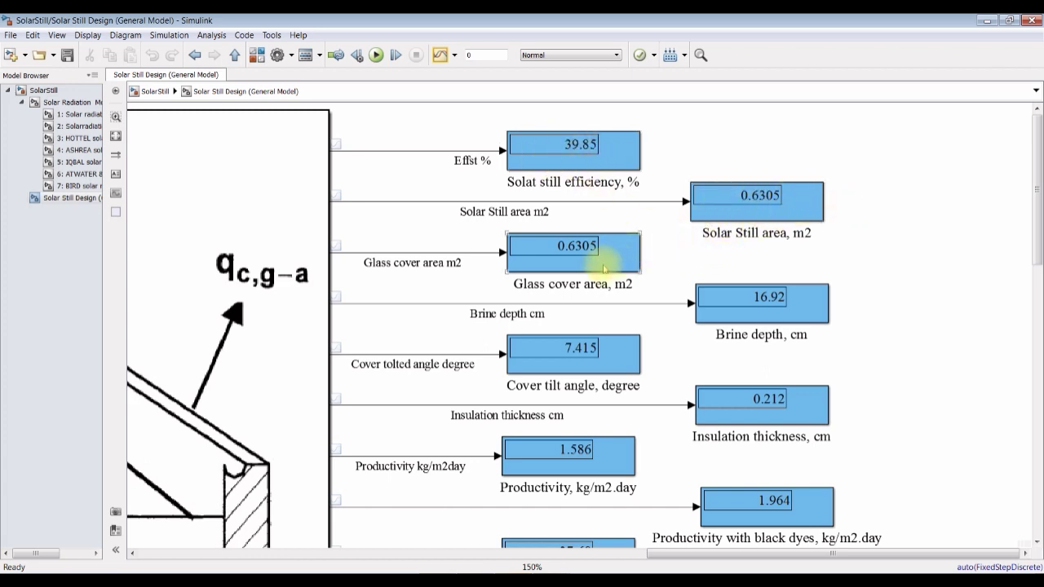
pyautogui.click(548, 246)
pyautogui.click(710, 298)
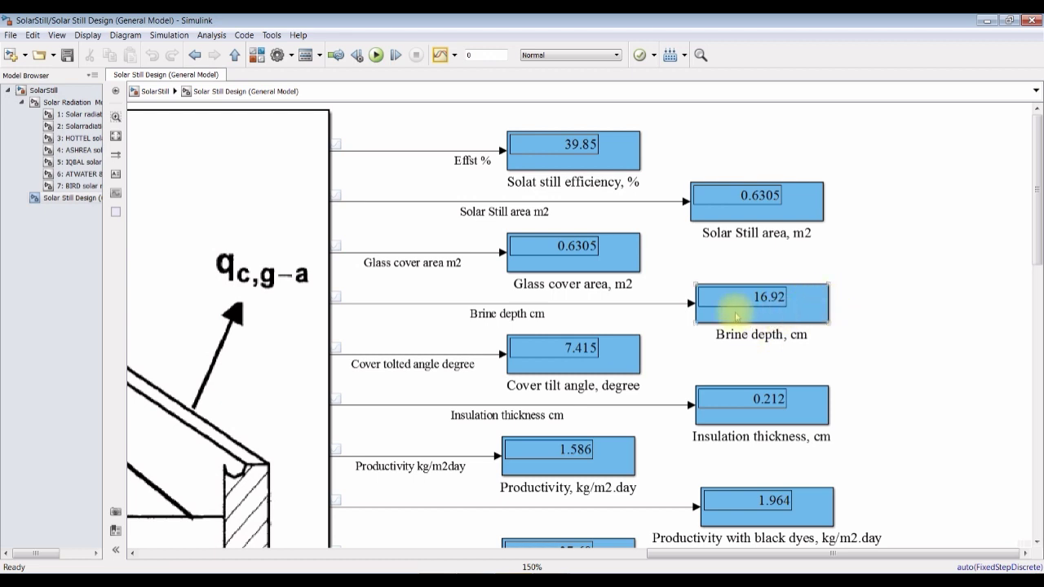
pyautogui.click(551, 403)
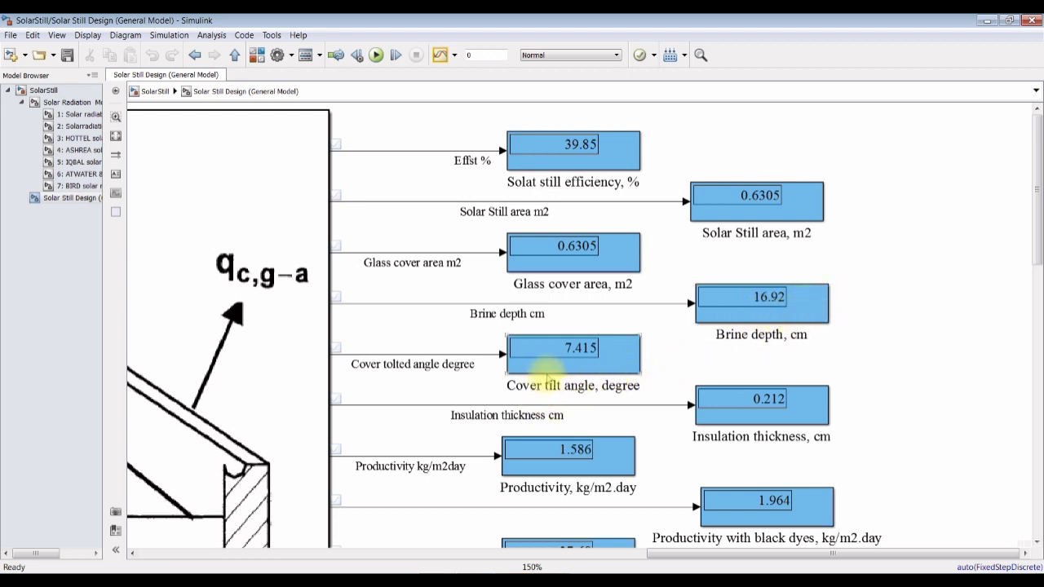
pyautogui.click(571, 371)
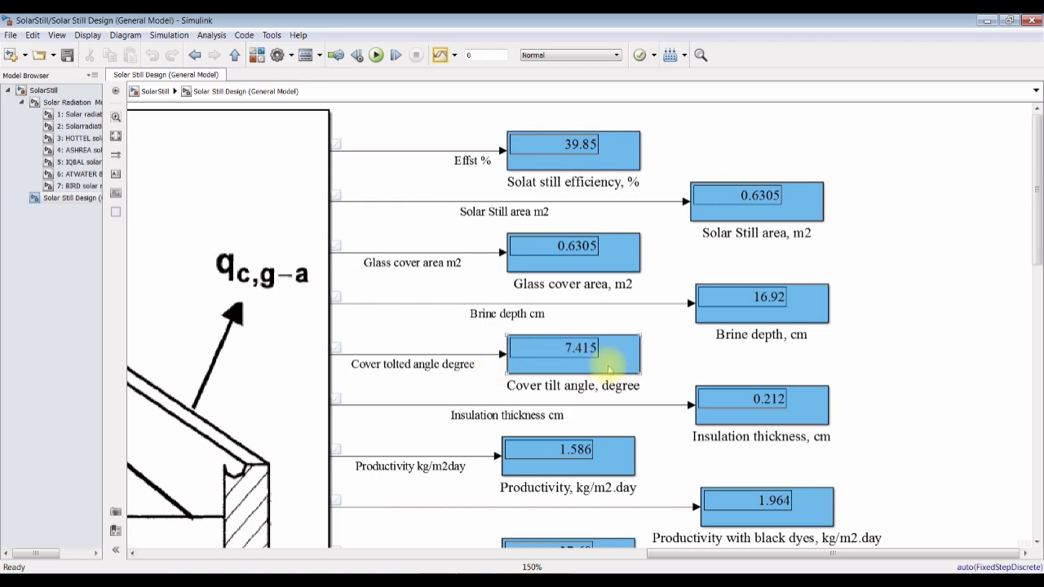
pyautogui.scroll(1, 575, 351)
pyautogui.scroll(-1, 575, 351)
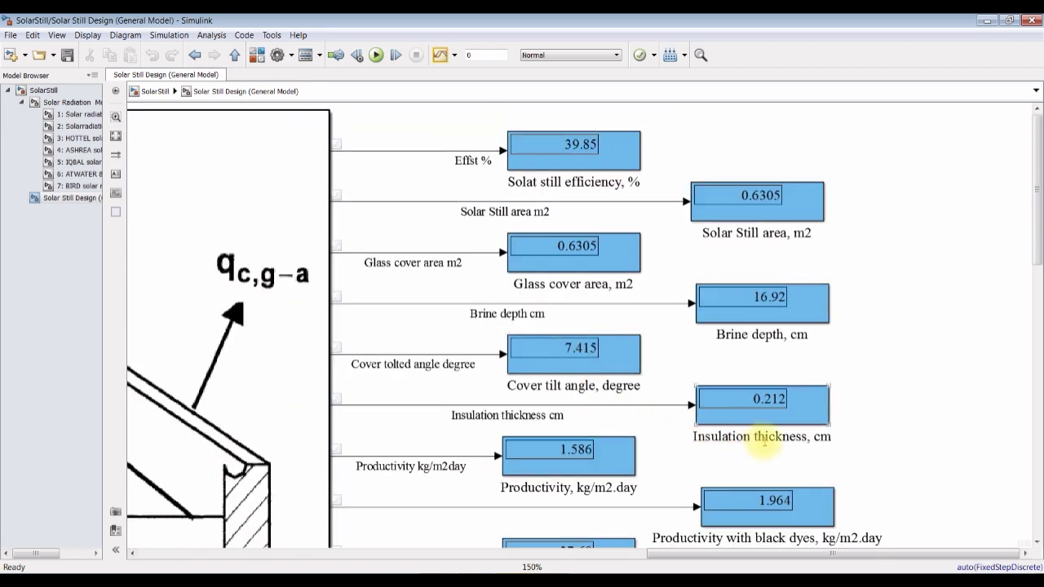
pyautogui.click(1037, 543)
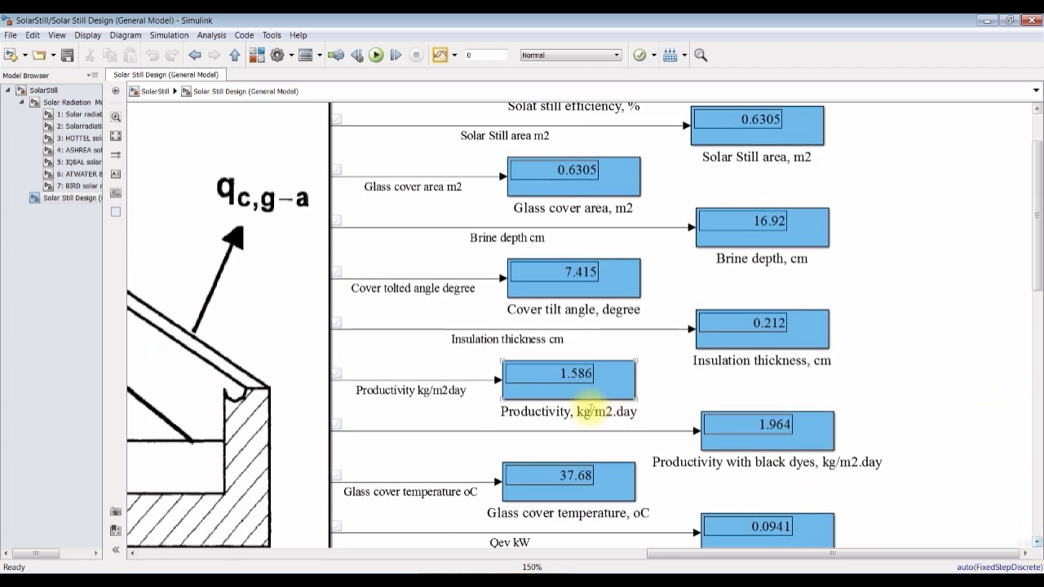
pyautogui.scroll(1, 449, 529)
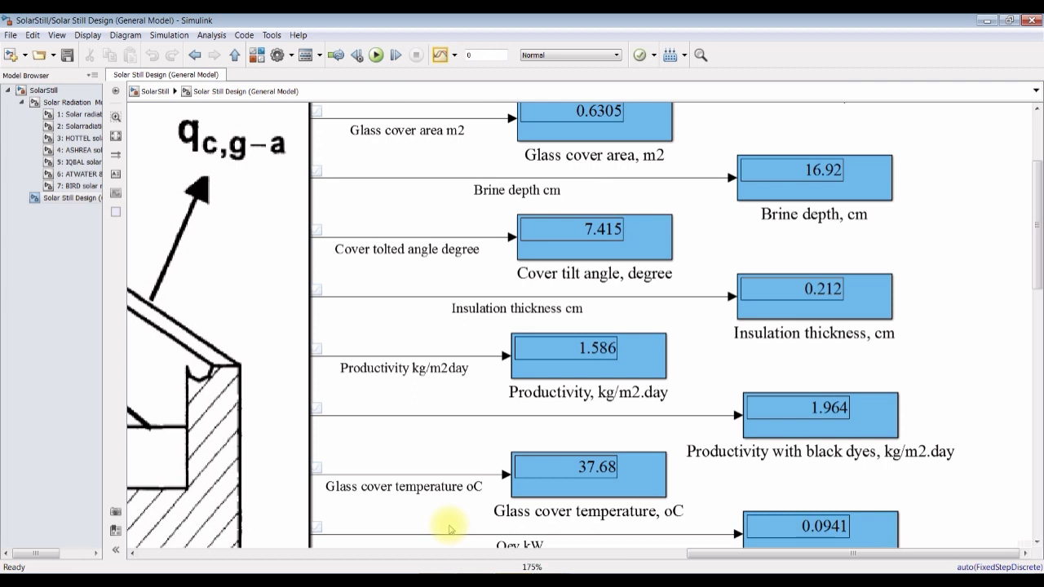
pyautogui.scroll(1, 449, 528)
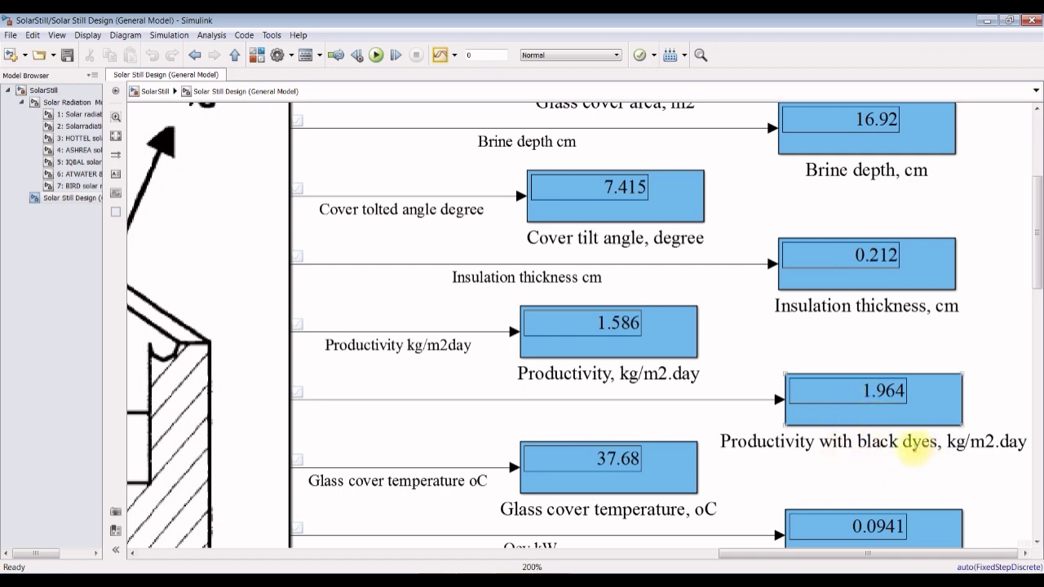
pyautogui.scroll(5, 935, 400)
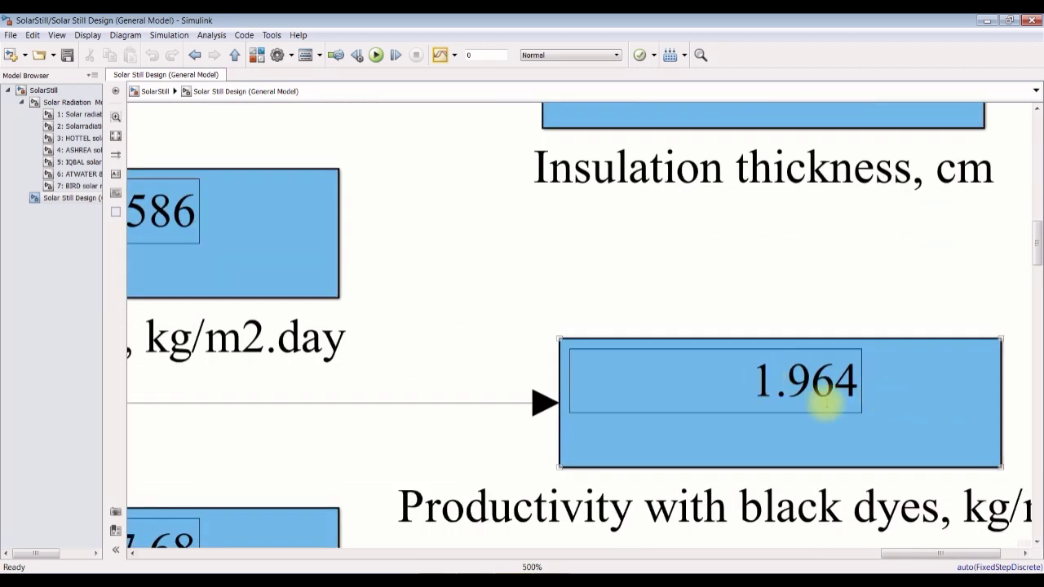
pyautogui.scroll(-5, 824, 387)
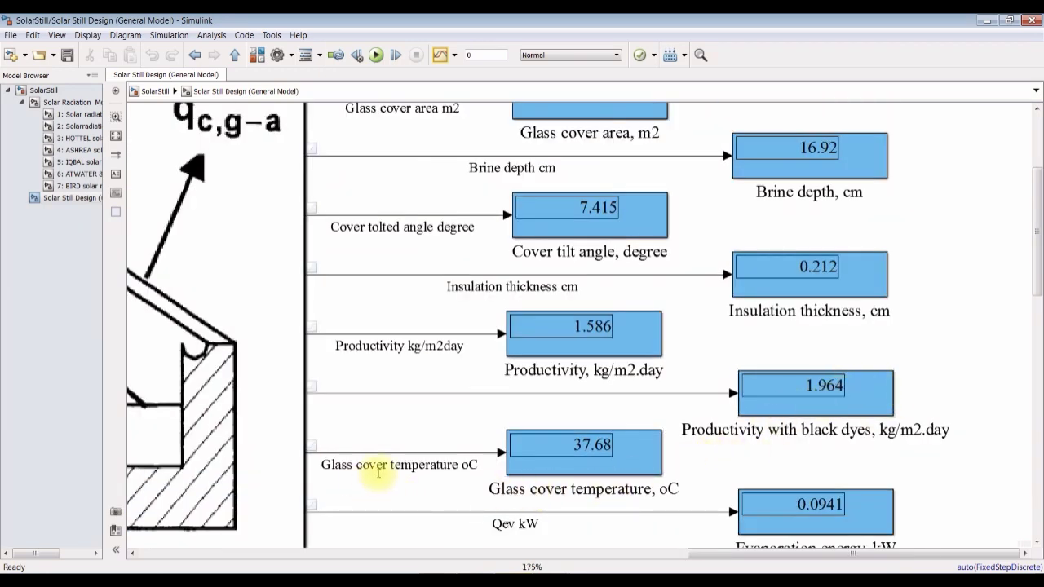
pyautogui.scroll(4, 614, 475)
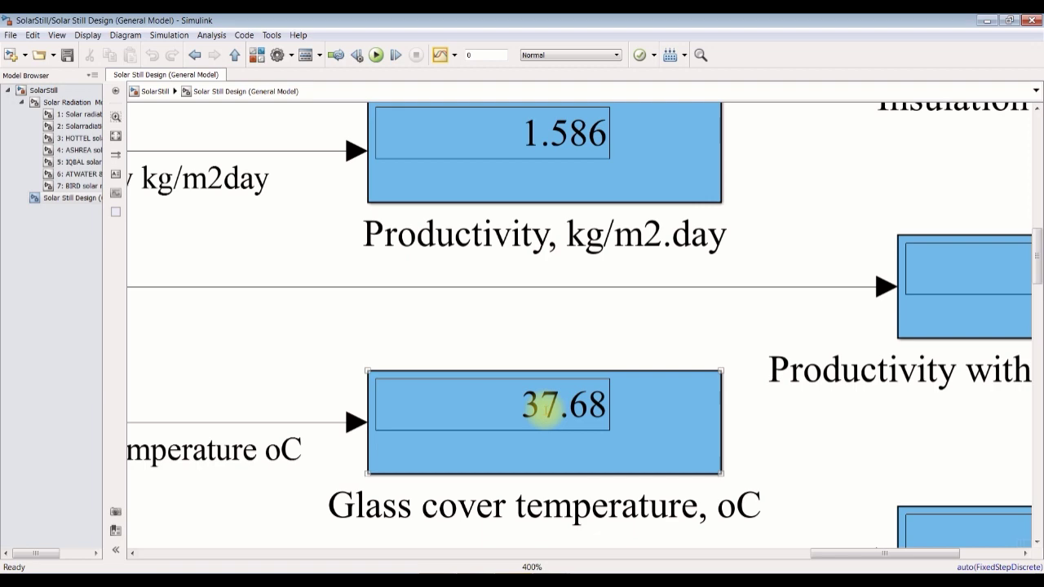
pyautogui.scroll(-4, 542, 406)
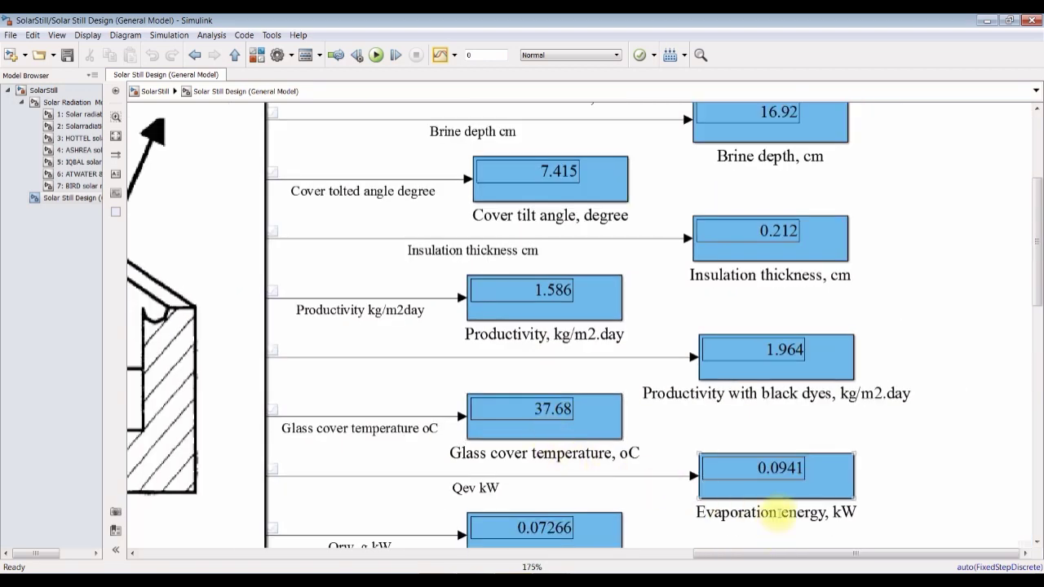
pyautogui.scroll(-5, 1034, 542)
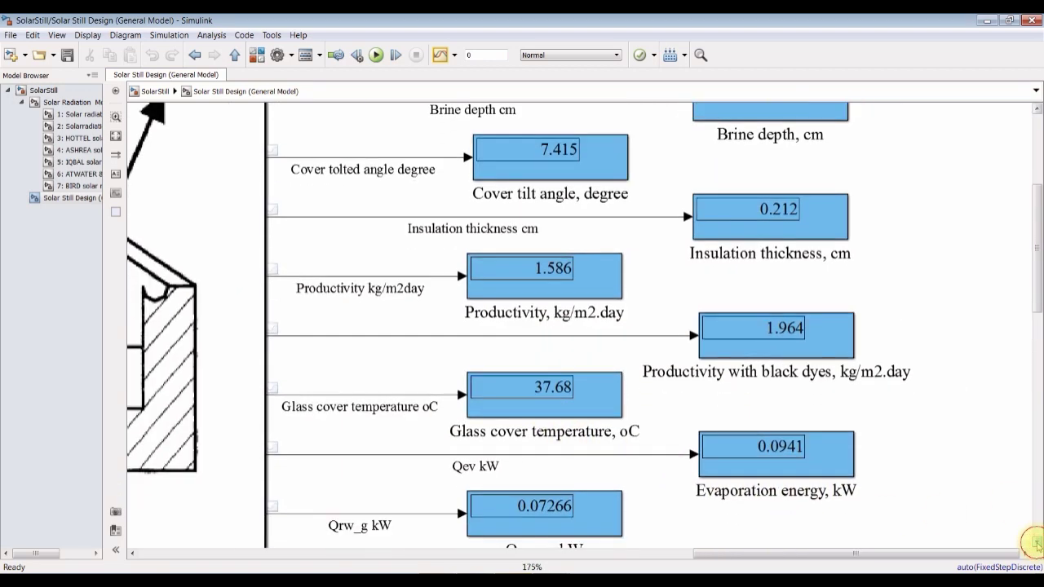
pyautogui.scroll(-3, 1034, 542)
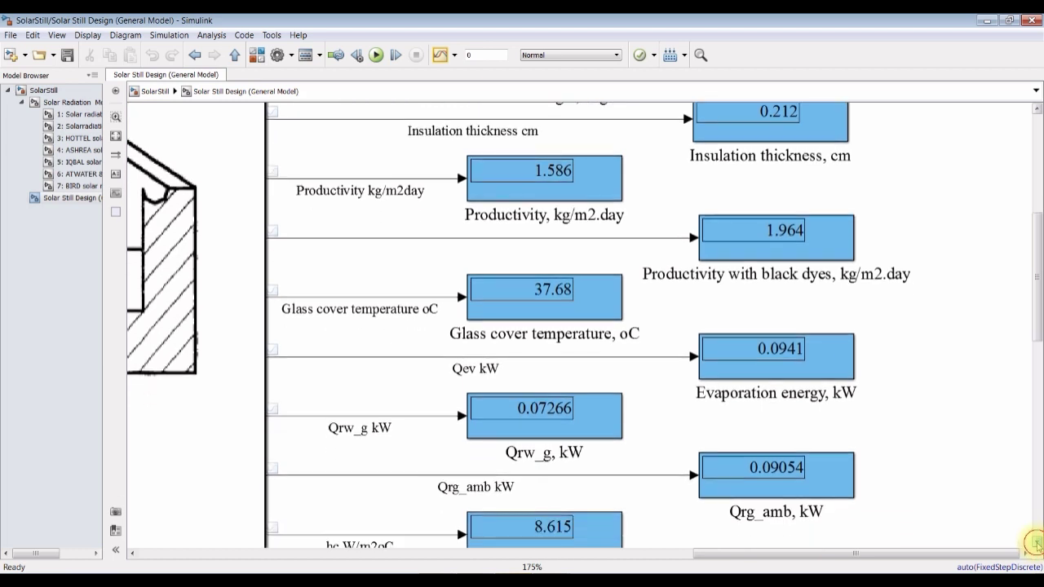
pyautogui.scroll(-1, 1035, 542)
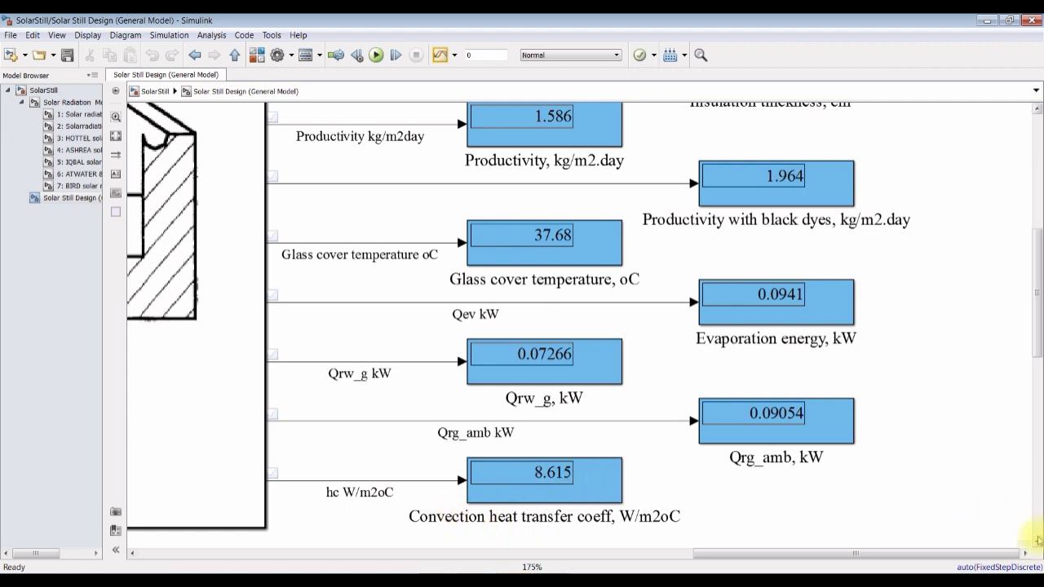
pyautogui.scroll(-4, 1037, 540)
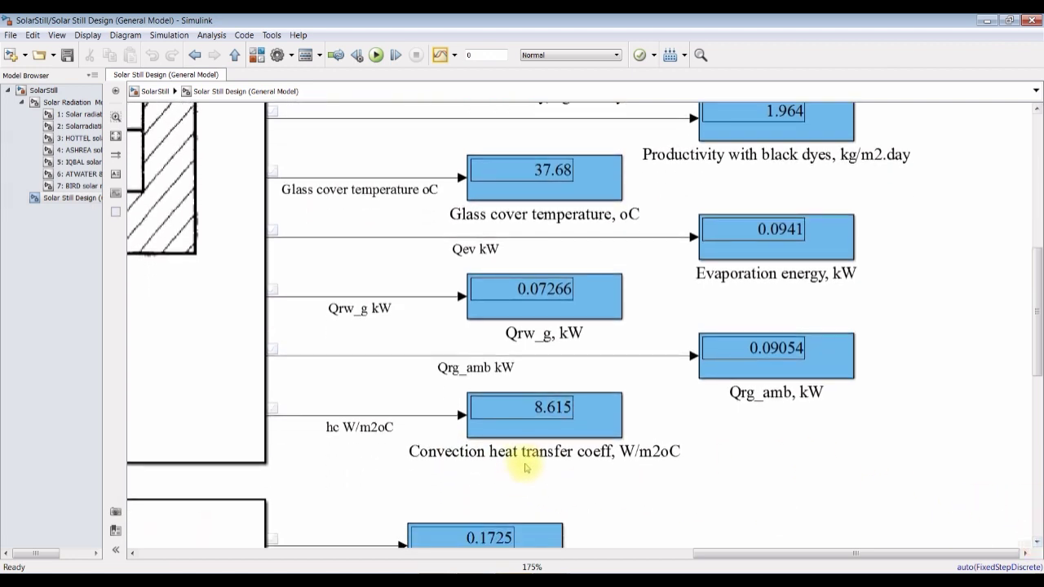
pyautogui.scroll(2, 525, 467)
pyautogui.scroll(-4, 594, 396)
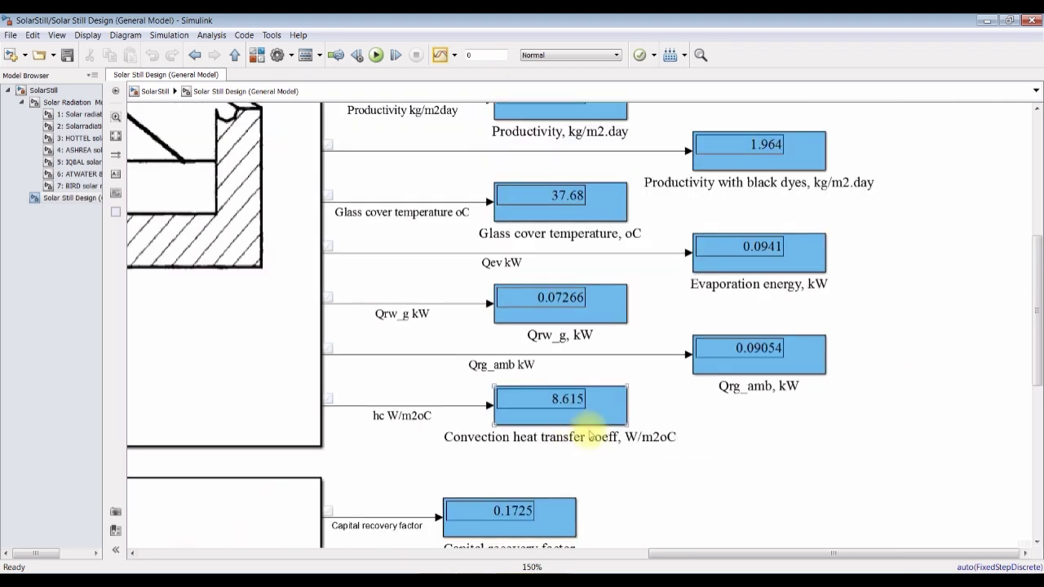
pyautogui.scroll(-1, 604, 436)
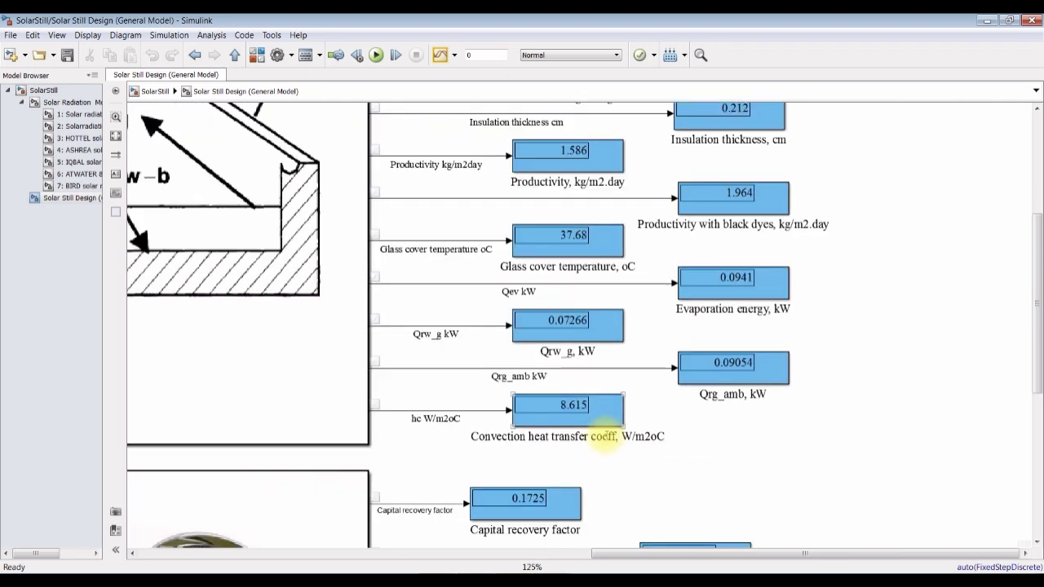
pyautogui.moveTo(1036, 302); pyautogui.dragTo(1037, 397)
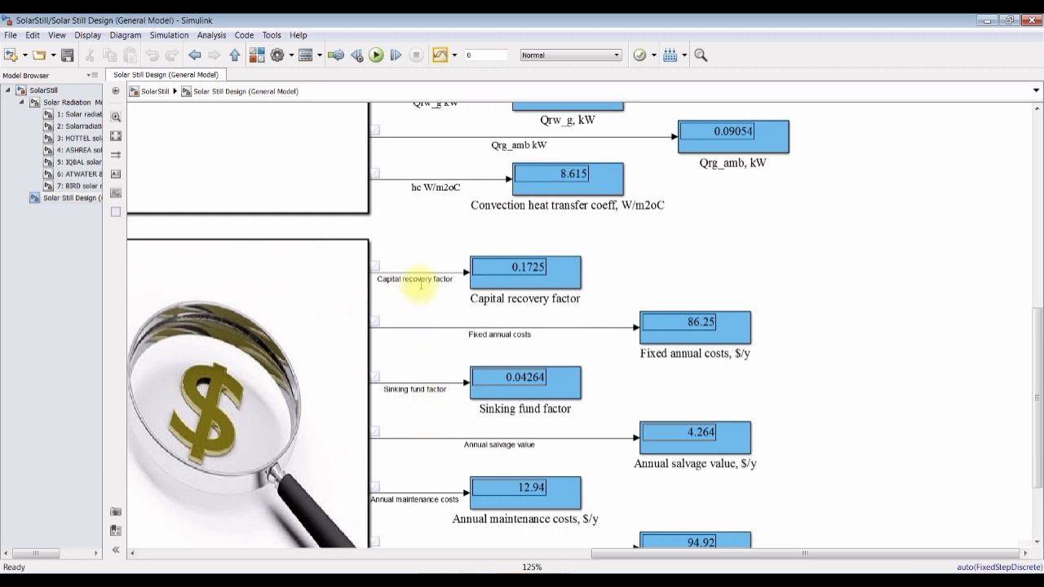
pyautogui.scroll(2, 400, 284)
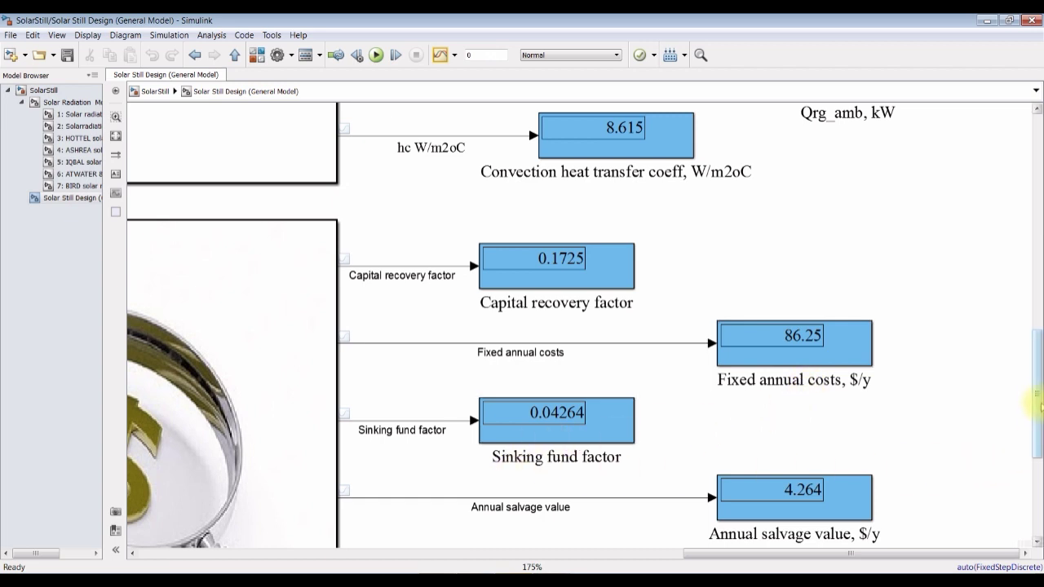
pyautogui.moveTo(1035, 401); pyautogui.dragTo(1034, 457)
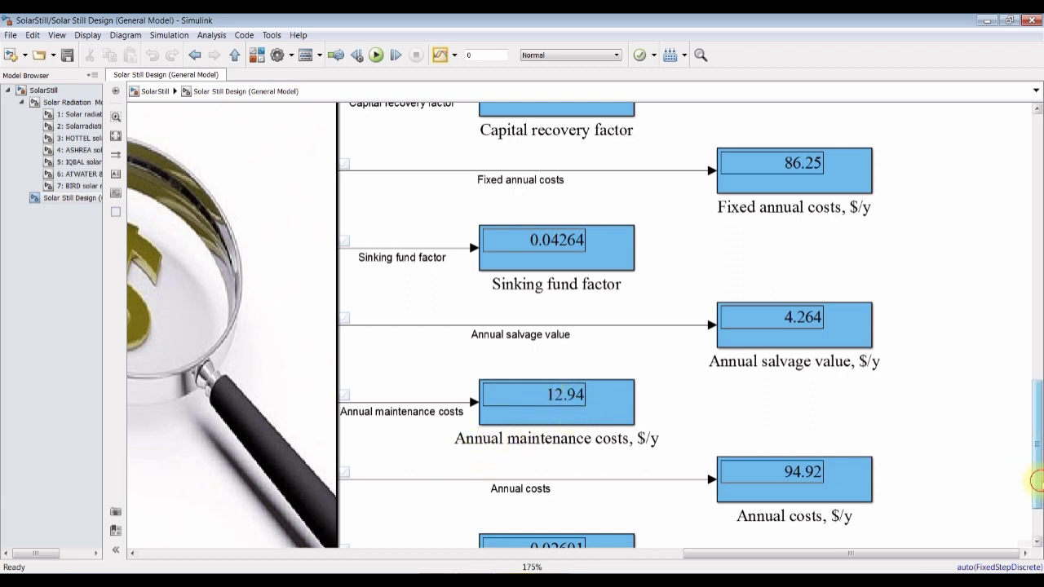
pyautogui.moveTo(1038, 484); pyautogui.dragTo(1037, 515)
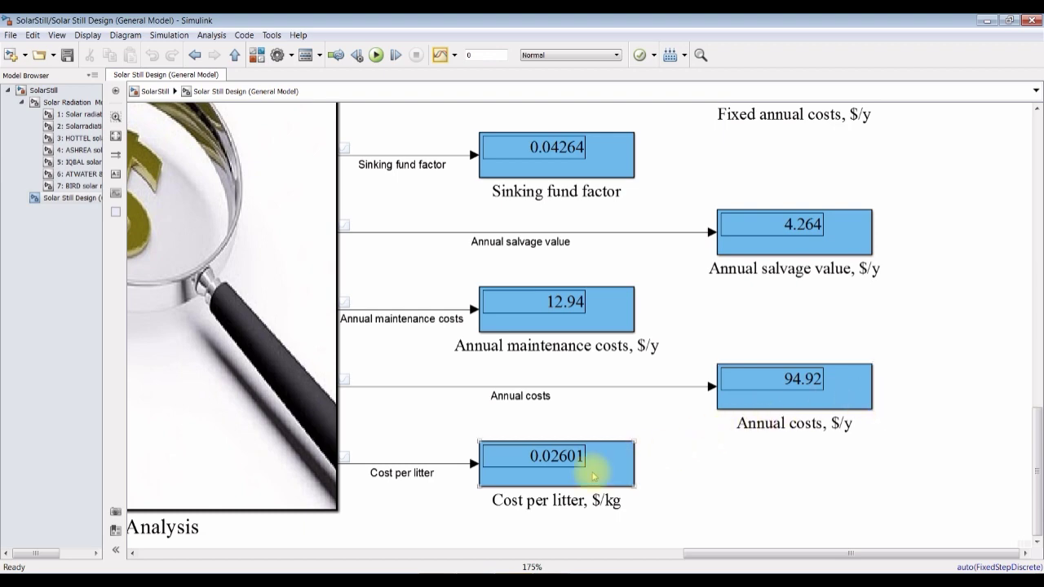
pyautogui.scroll(3, 610, 487)
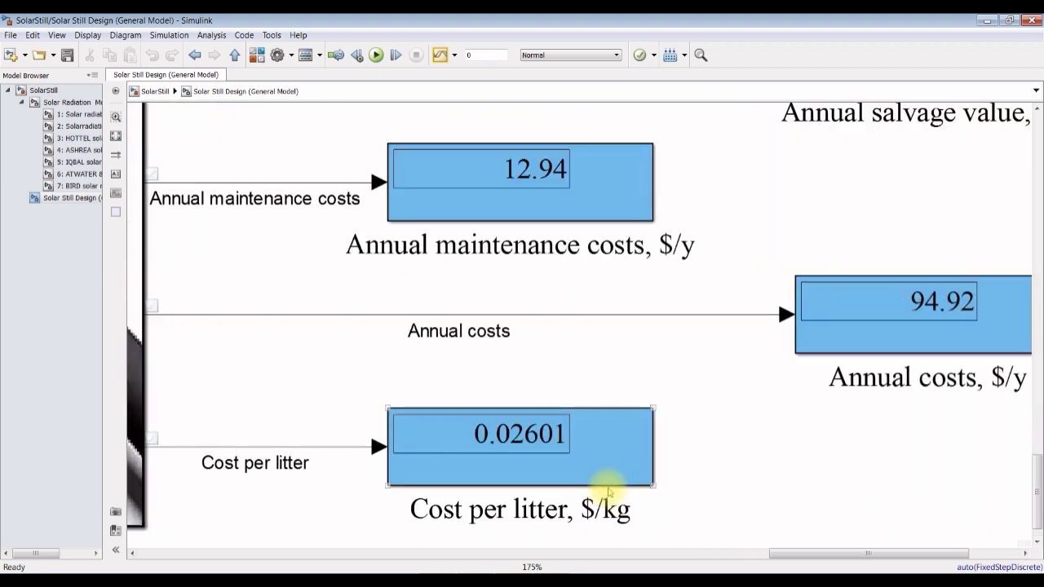
pyautogui.scroll(-5, 439, 477)
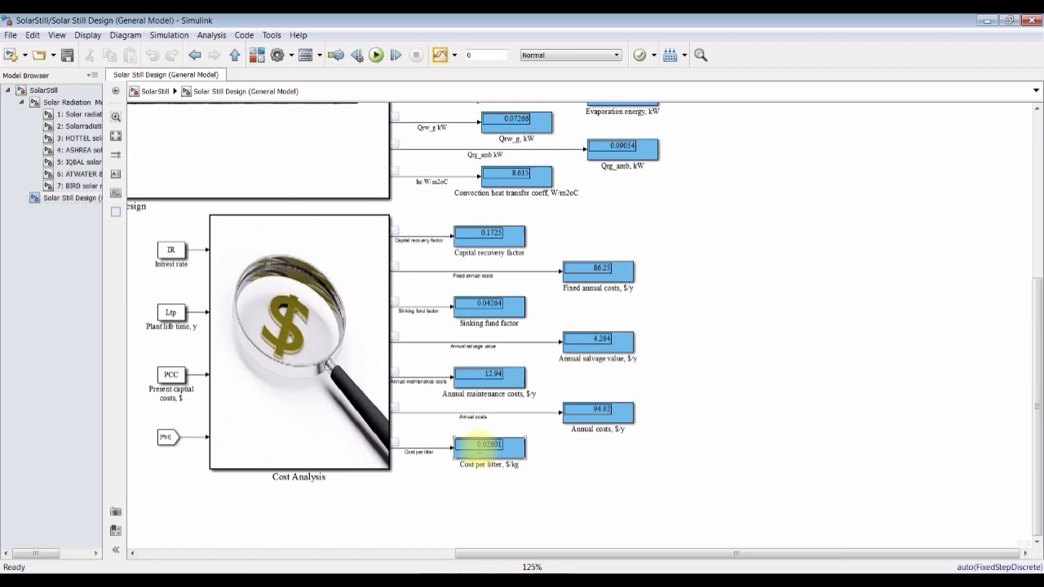
pyautogui.scroll(-2, 488, 446)
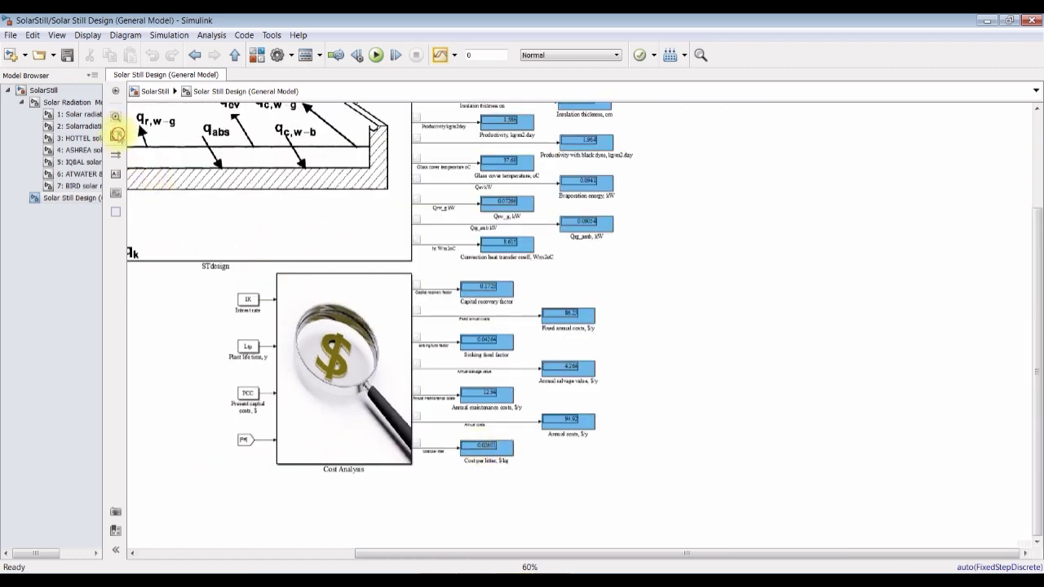
# Step: Fit the radiation diagram in view and check the mean solar radiation of 9.67 MJ/m2.day
pyautogui.click(117, 135)
pyautogui.scroll(2, 209, 240)
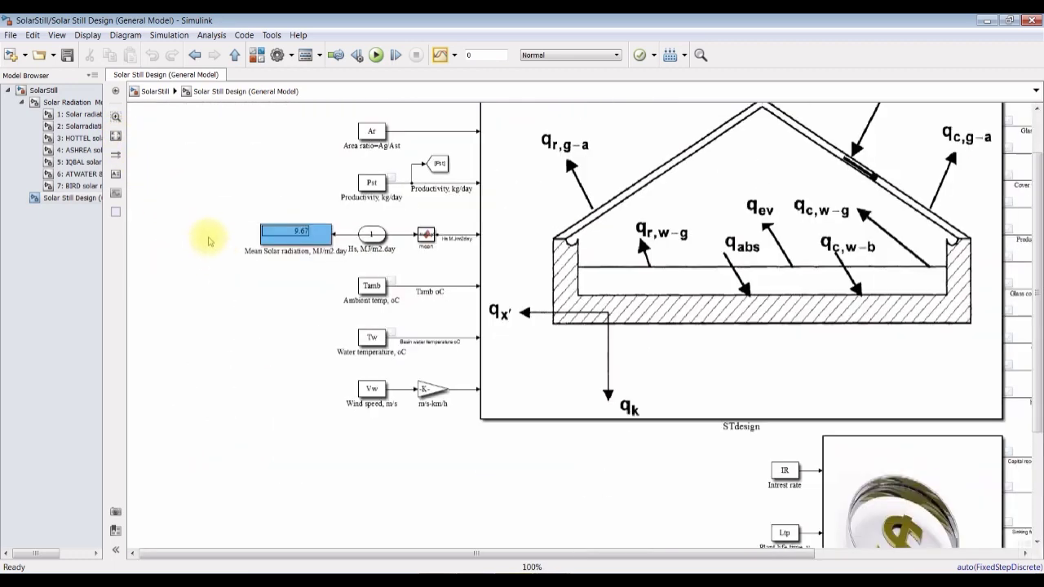
pyautogui.scroll(3, 209, 241)
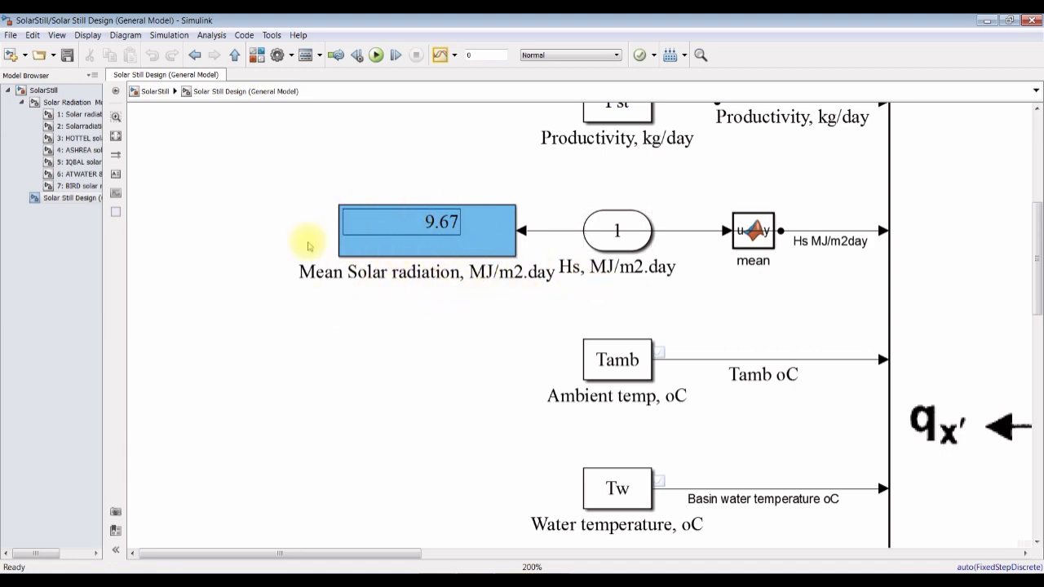
pyautogui.scroll(-4, 348, 246)
pyautogui.scroll(-1, 291, 233)
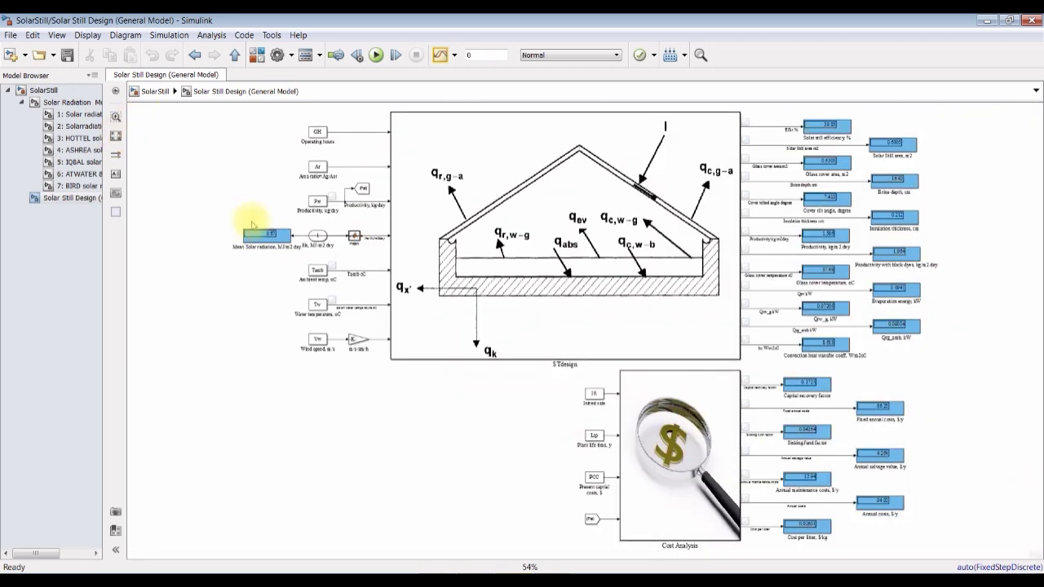
pyautogui.scroll(4, 235, 227)
pyautogui.scroll(1, 238, 231)
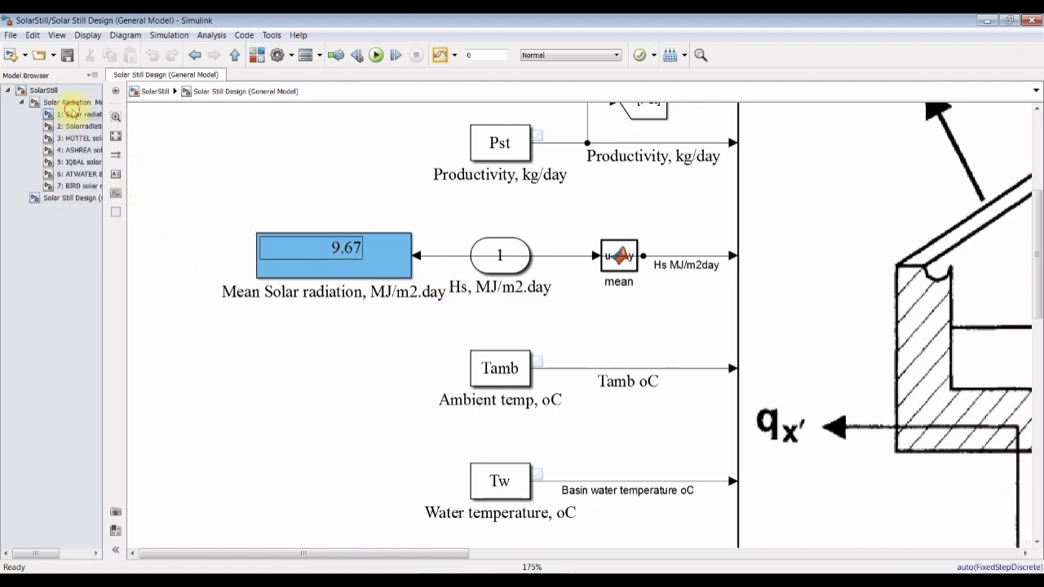
# Step: Return to the top-level Solar Radiation Model-V2 diagram and fit it in view
pyautogui.click(73, 113)
pyautogui.click(70, 103)
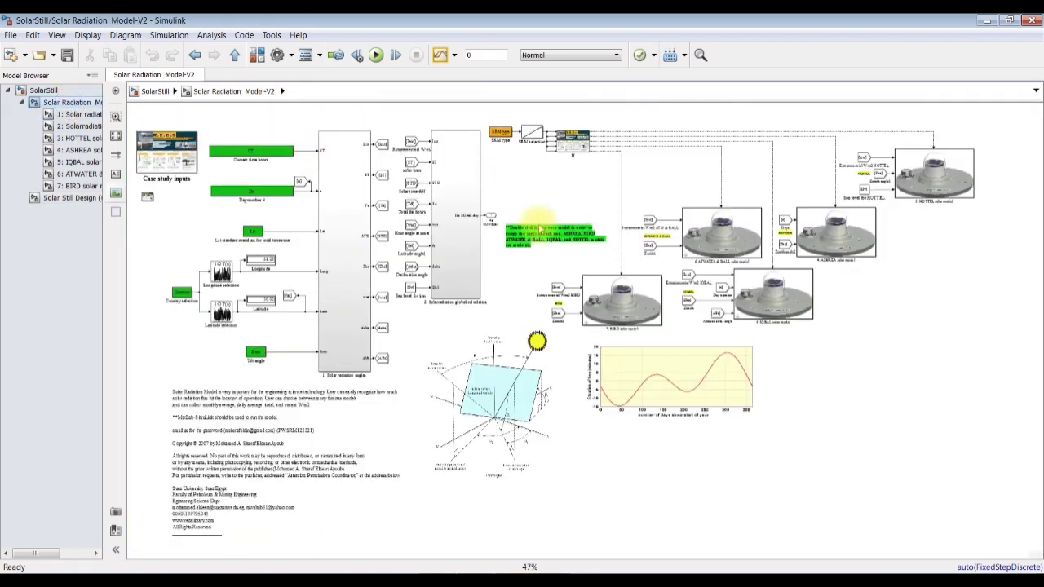
pyautogui.scroll(3, 484, 223)
pyautogui.scroll(2, 485, 221)
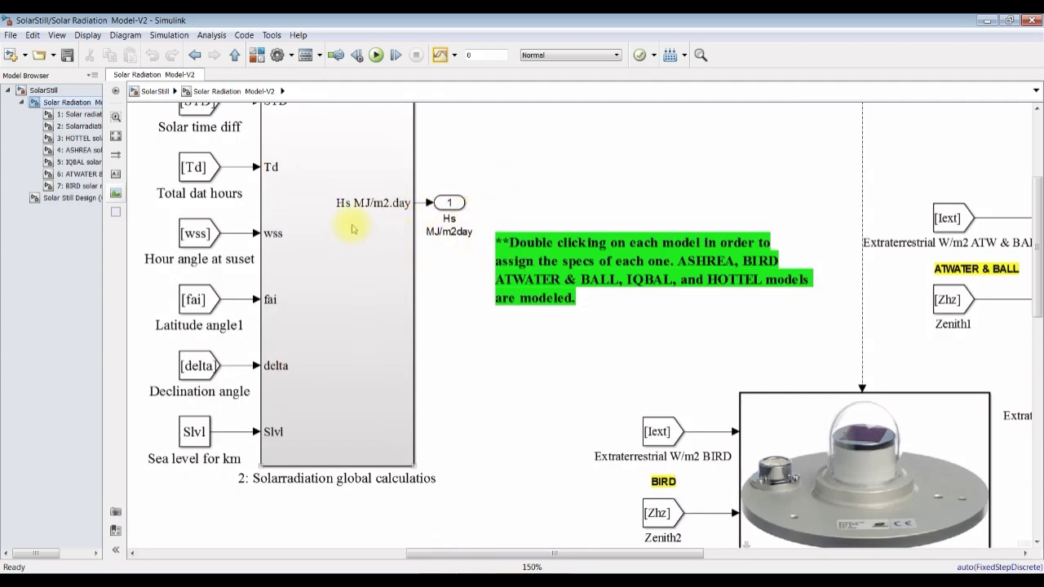
pyautogui.click(494, 230)
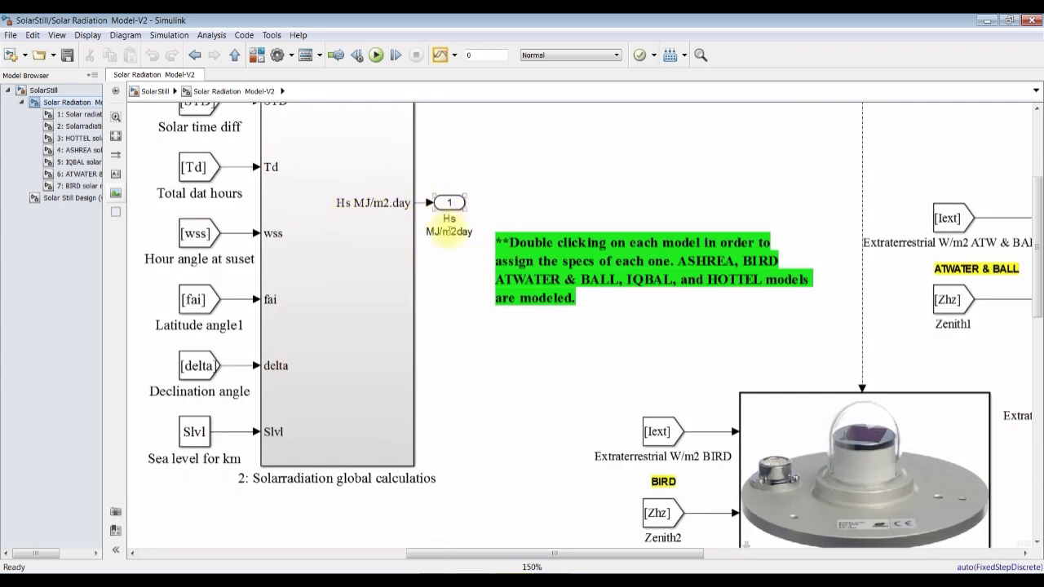
pyautogui.click(115, 136)
# Step: Inspect the Solar Still Design model, set the stop time to inf, and return to SolarStill
pyautogui.click(56, 197)
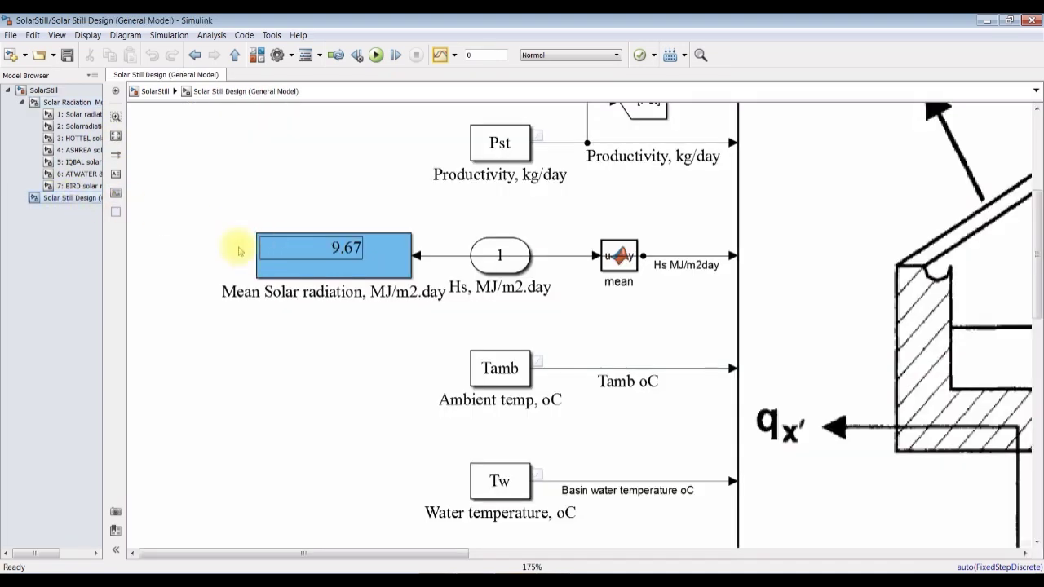
pyautogui.scroll(5, 239, 251)
pyautogui.scroll(-3, 463, 285)
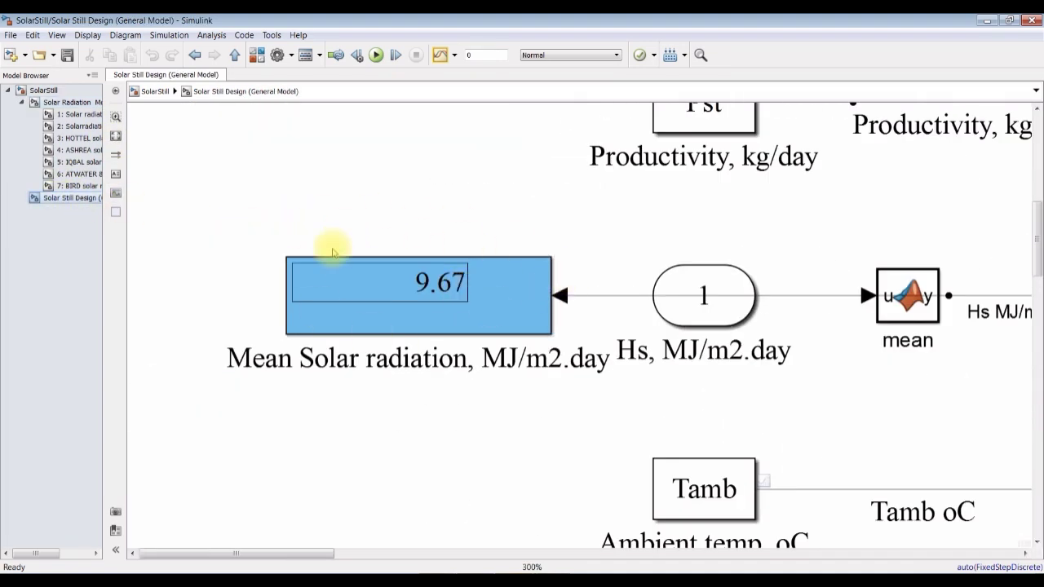
pyautogui.scroll(-1, 450, 296)
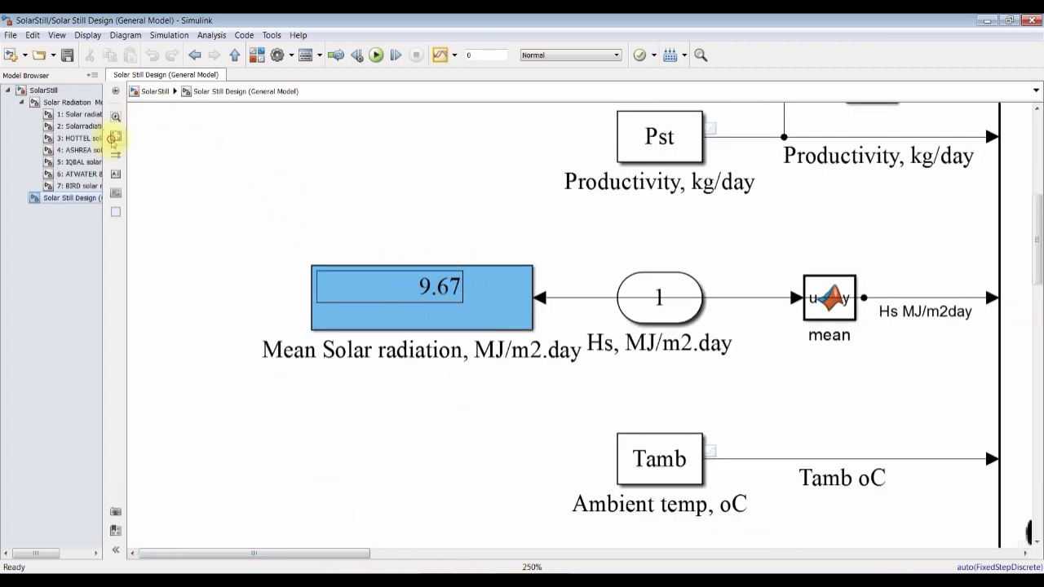
pyautogui.click(112, 138)
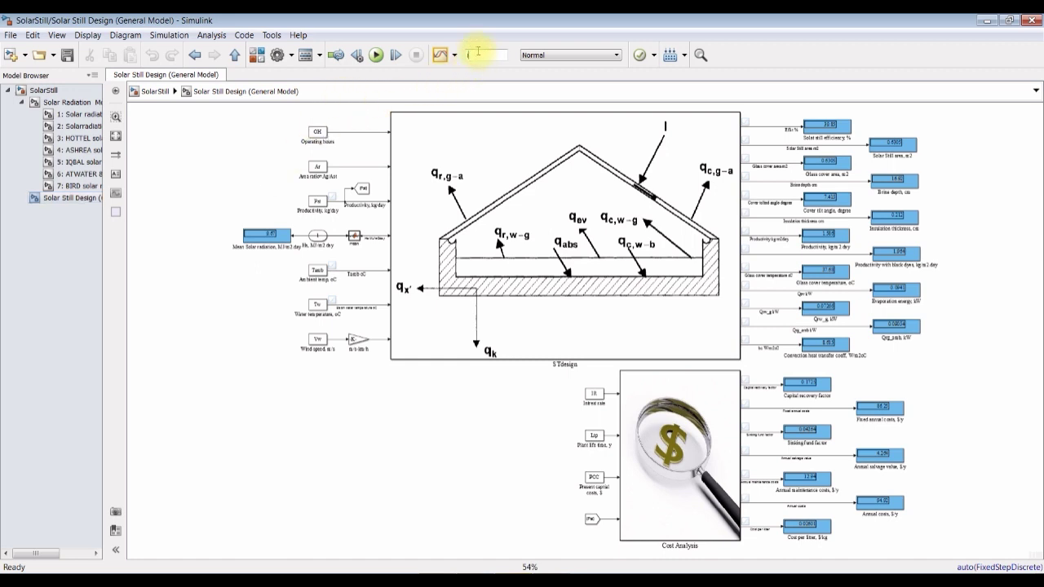
pyautogui.click(198, 152)
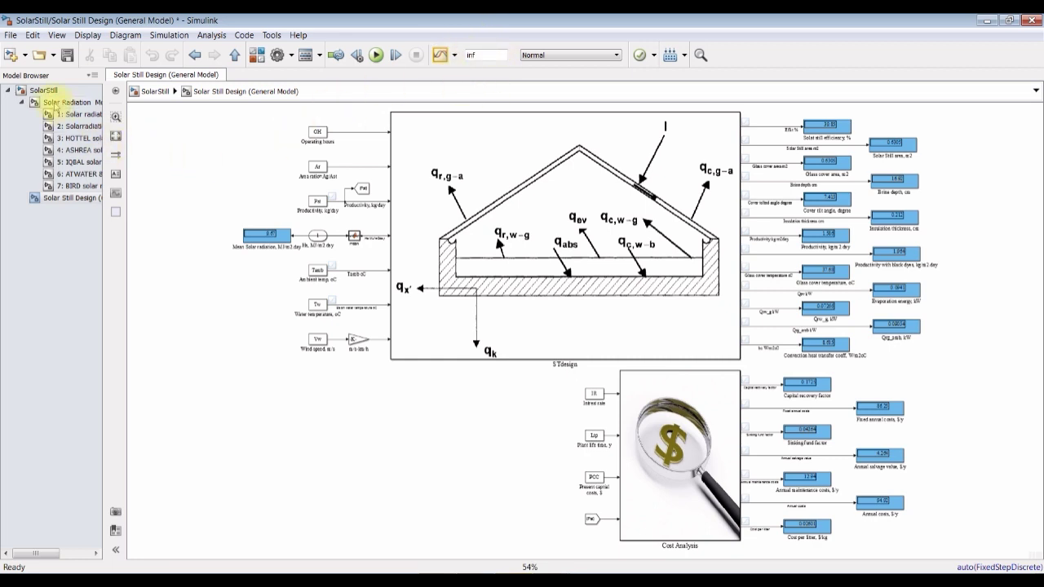
pyautogui.click(45, 91)
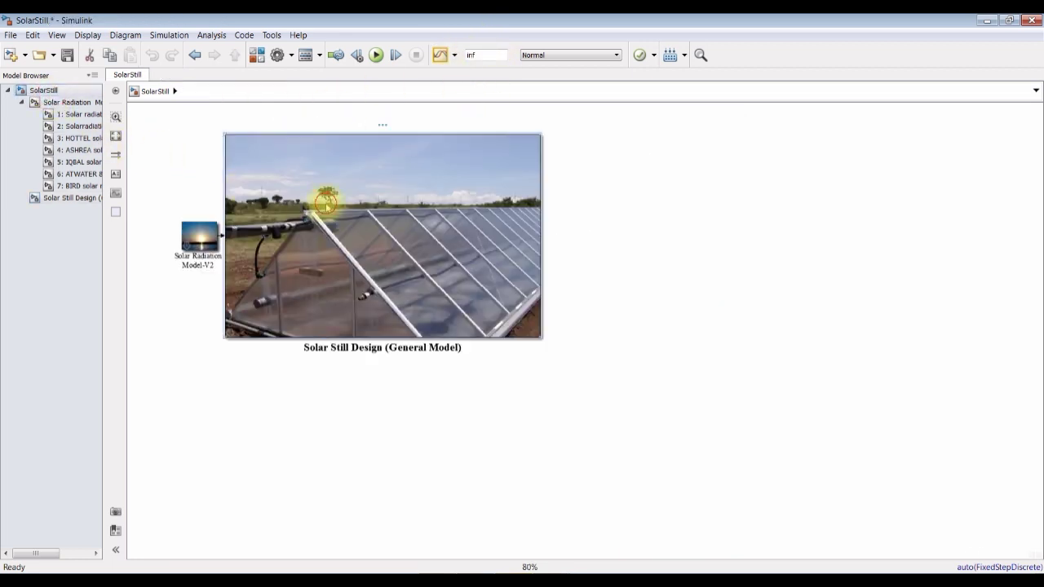
# Step: Open the Solar Still Design (General Model) subsystem from its block and bring Simulink forward
pyautogui.doubleClick(326, 202)
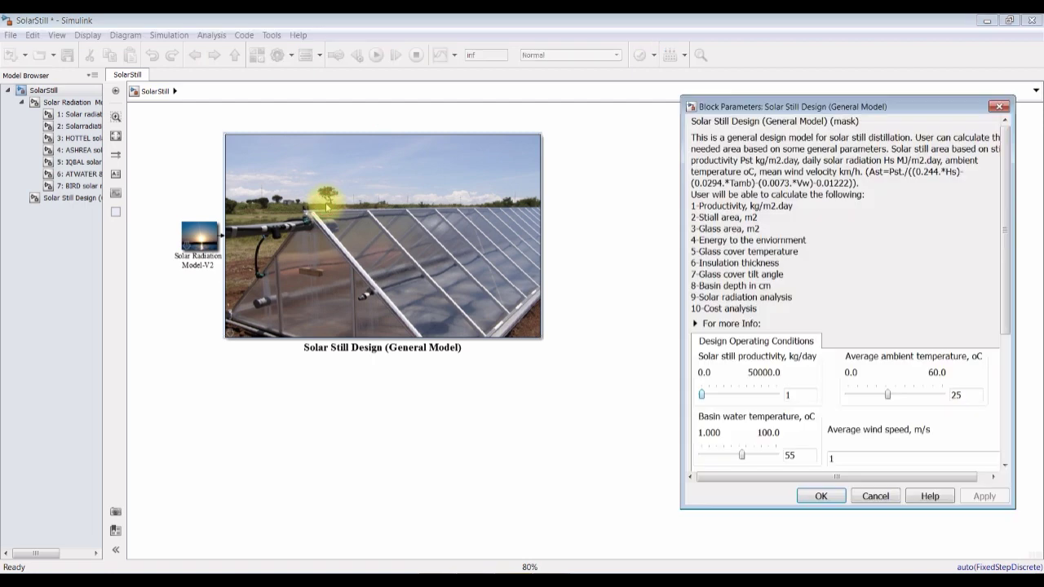
pyautogui.click(74, 198)
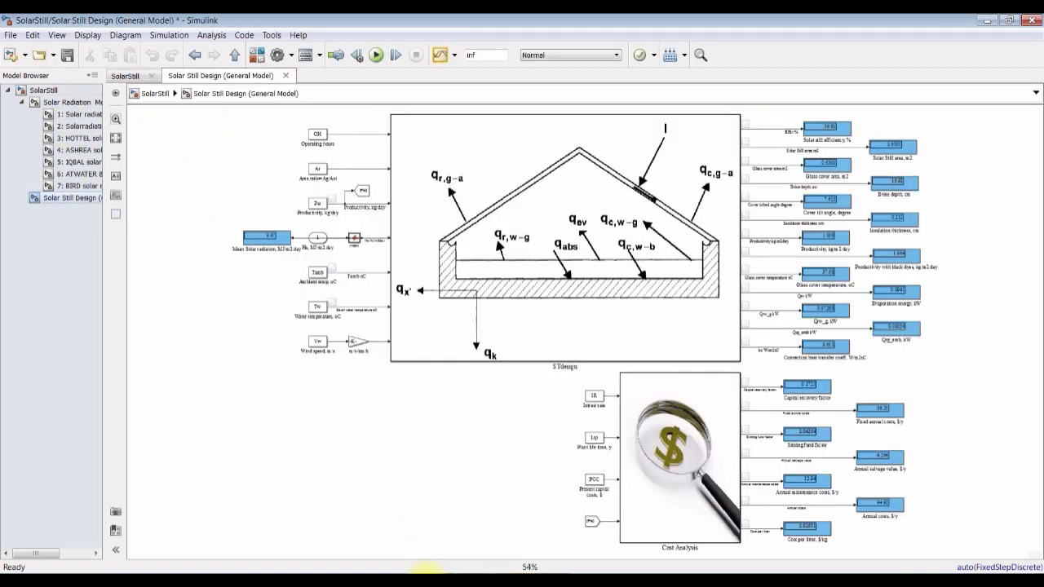
pyautogui.click(438, 577)
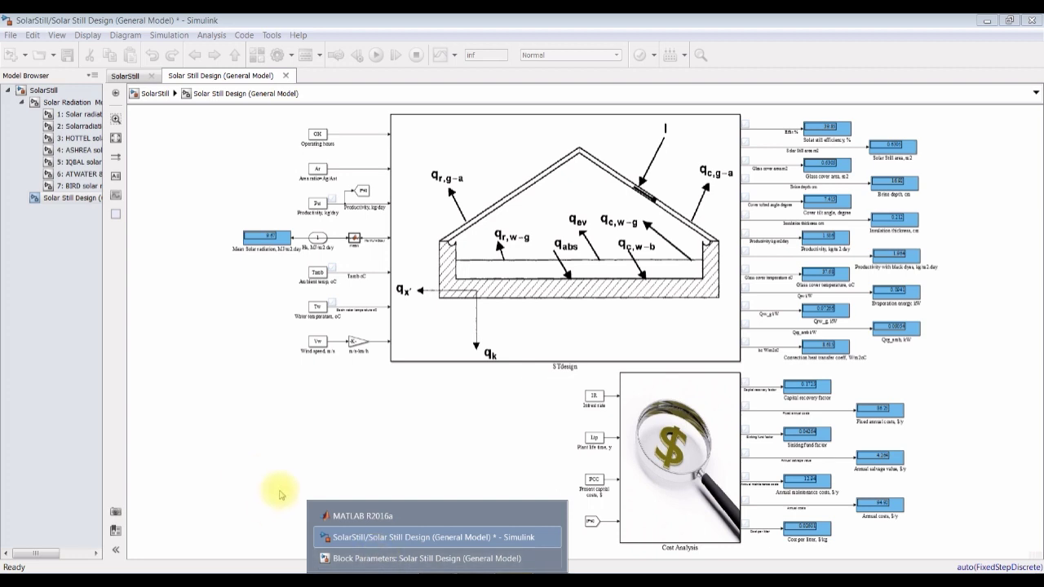
pyautogui.click(242, 382)
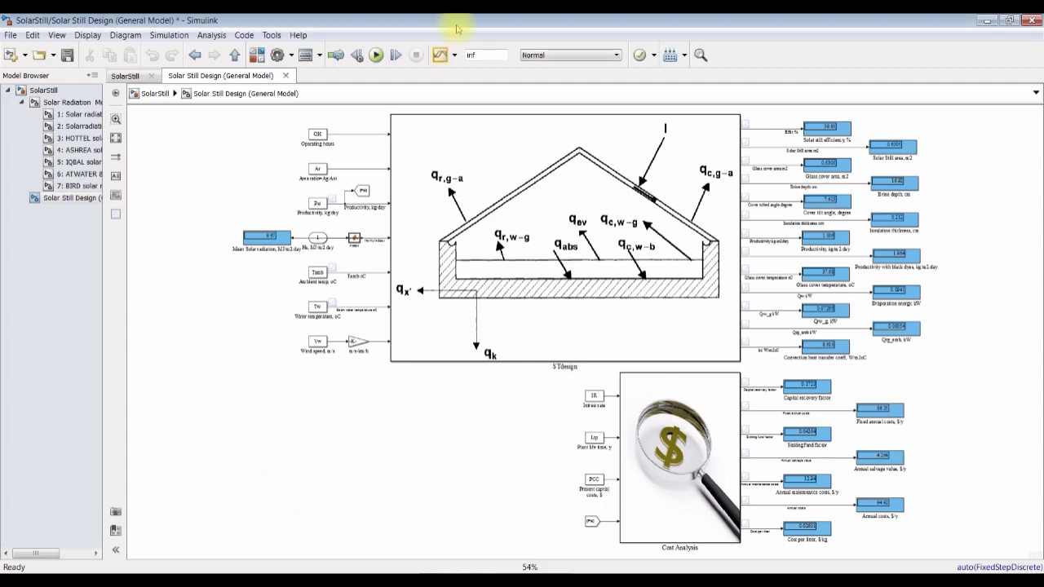
# Step: Run the simulation, raise solar still productivity to 10000 kg/day, then stop it
pyautogui.click(376, 54)
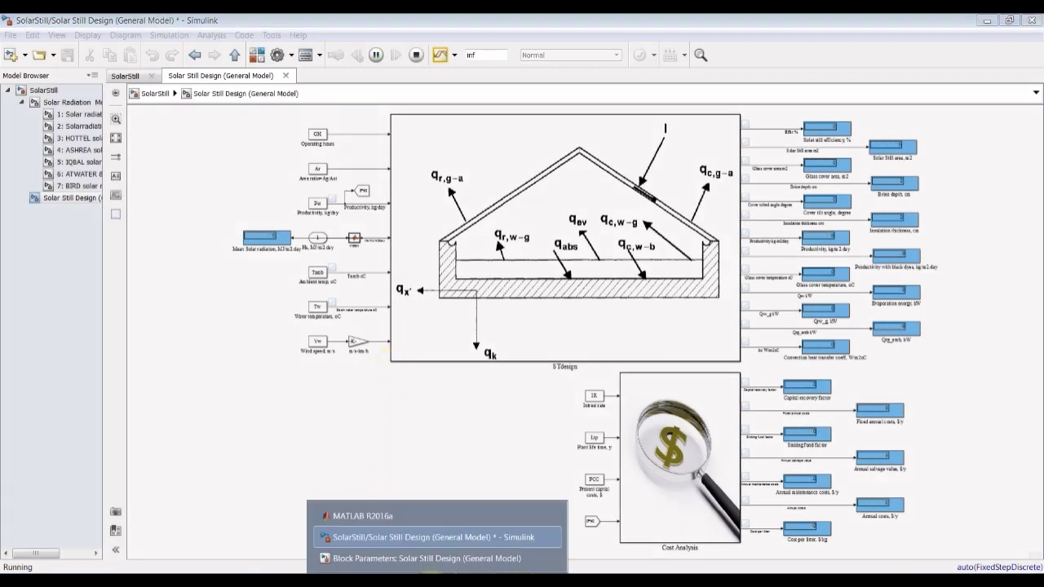
pyautogui.click(461, 560)
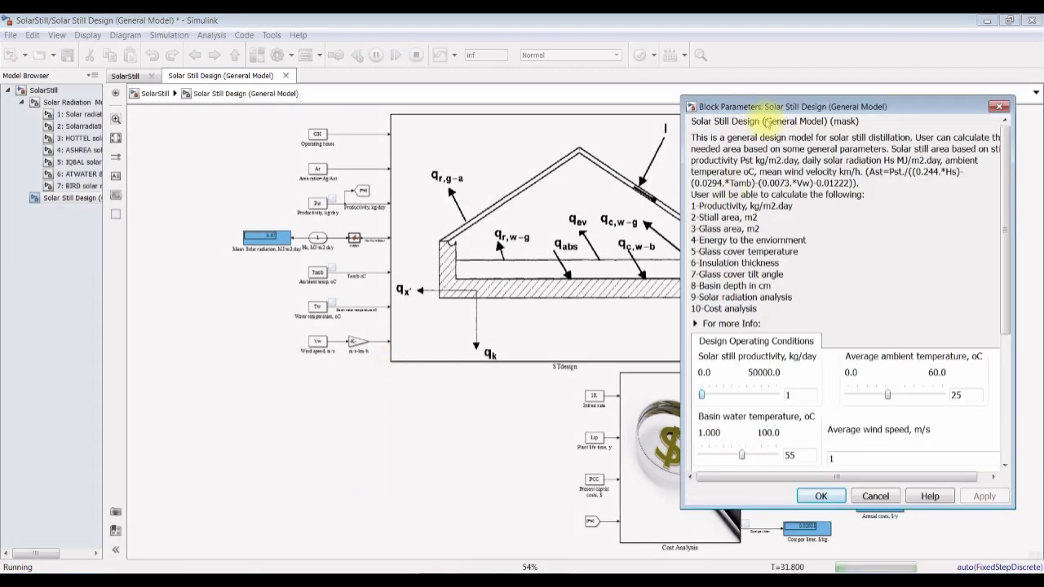
pyautogui.moveTo(781, 105); pyautogui.dragTo(315, 122)
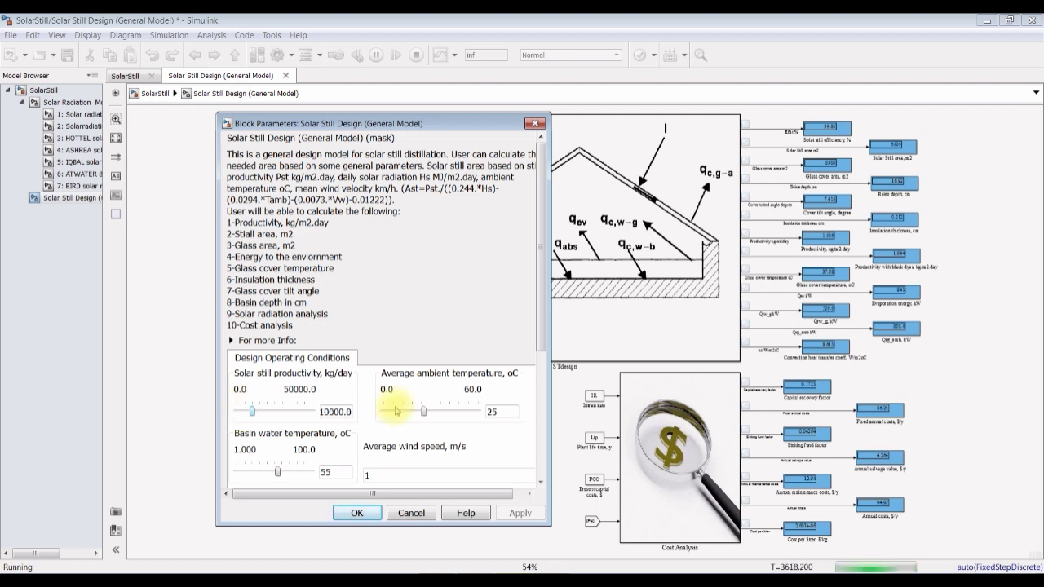
pyautogui.moveTo(540, 342); pyautogui.dragTo(540, 418)
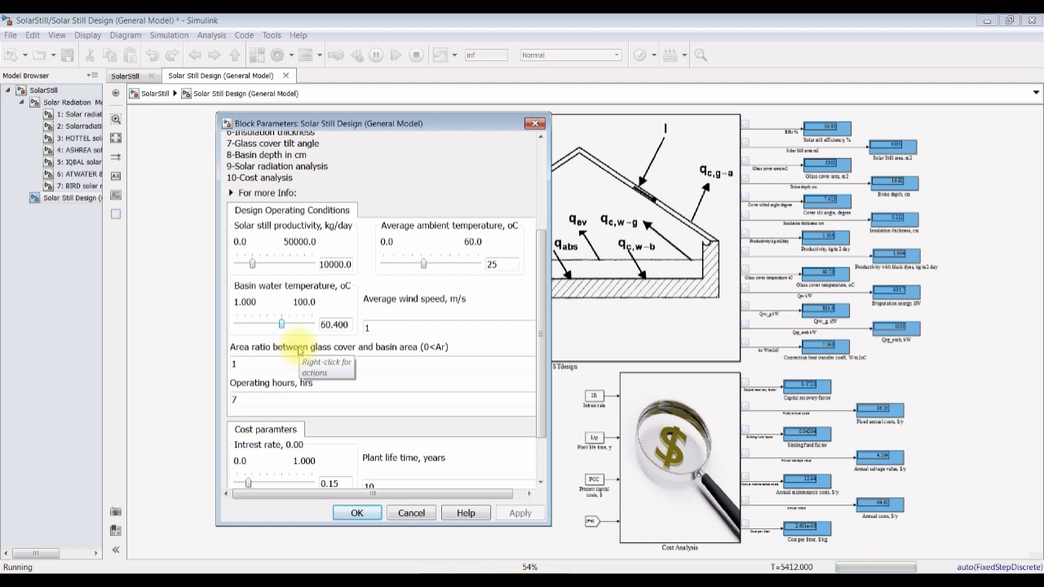
pyautogui.click(346, 513)
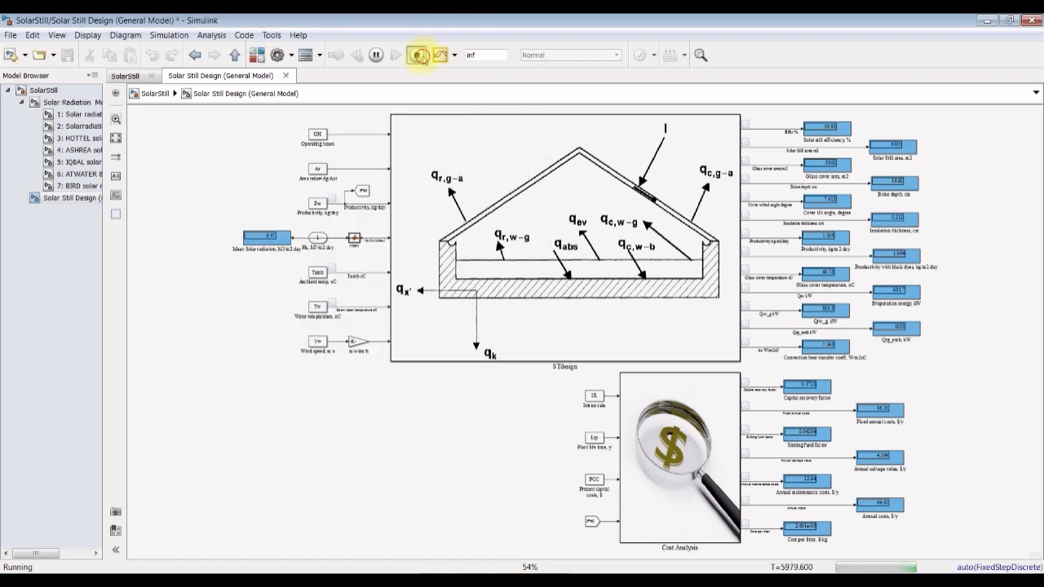
pyautogui.click(417, 56)
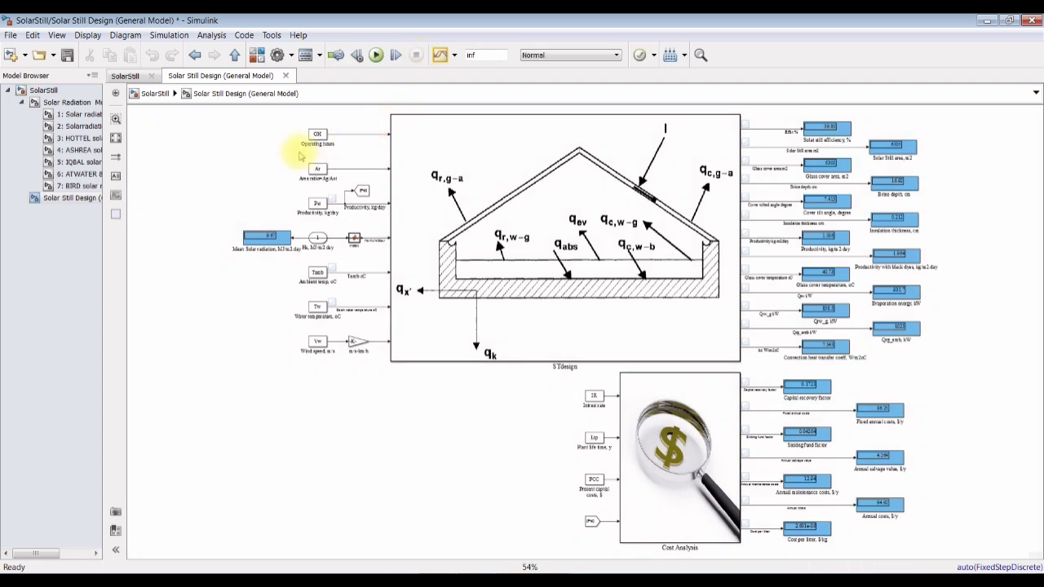
# Step: Open the Simulation Data Inspector to see the Run 13 Solar Still signals
pyautogui.click(440, 55)
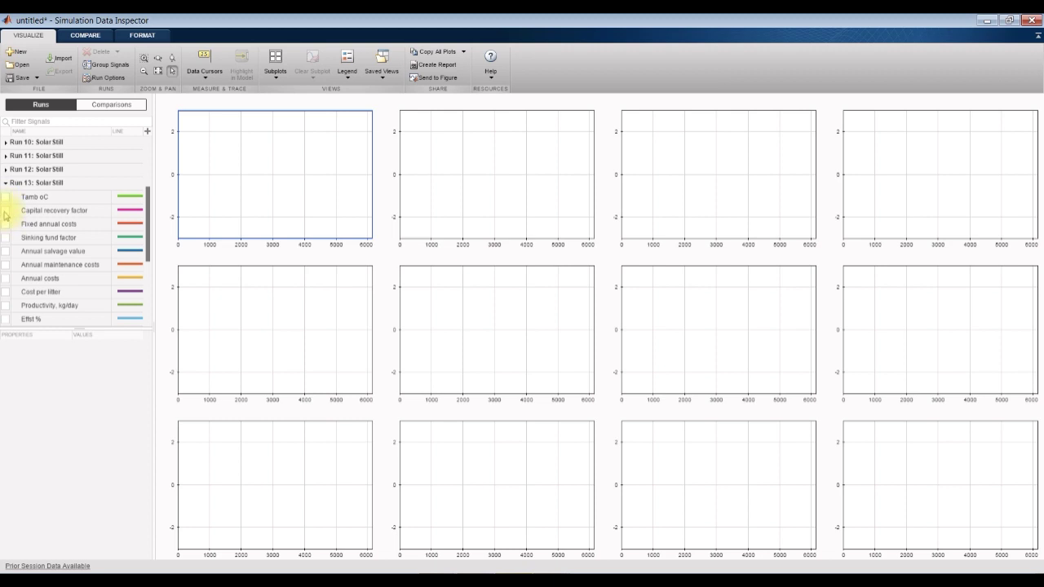
# Step: Preview each Run 13 cost signal in turn, then plot Productivity, kg/day in subplot one
pyautogui.moveTo(52, 329); pyautogui.dragTo(41, 507)
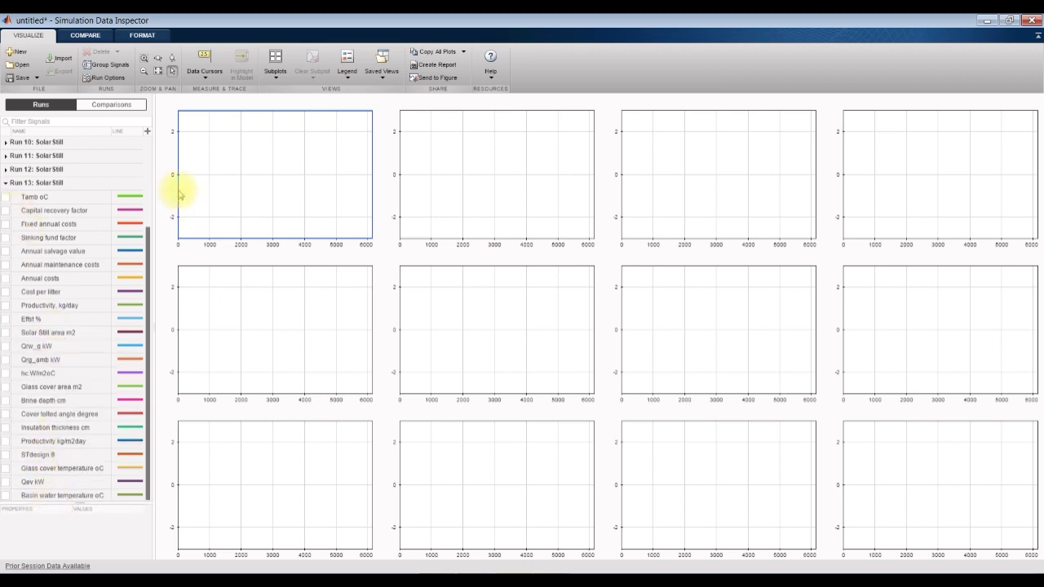
pyautogui.click(6, 211)
pyautogui.click(7, 210)
pyautogui.click(6, 223)
pyautogui.click(6, 224)
pyautogui.click(7, 237)
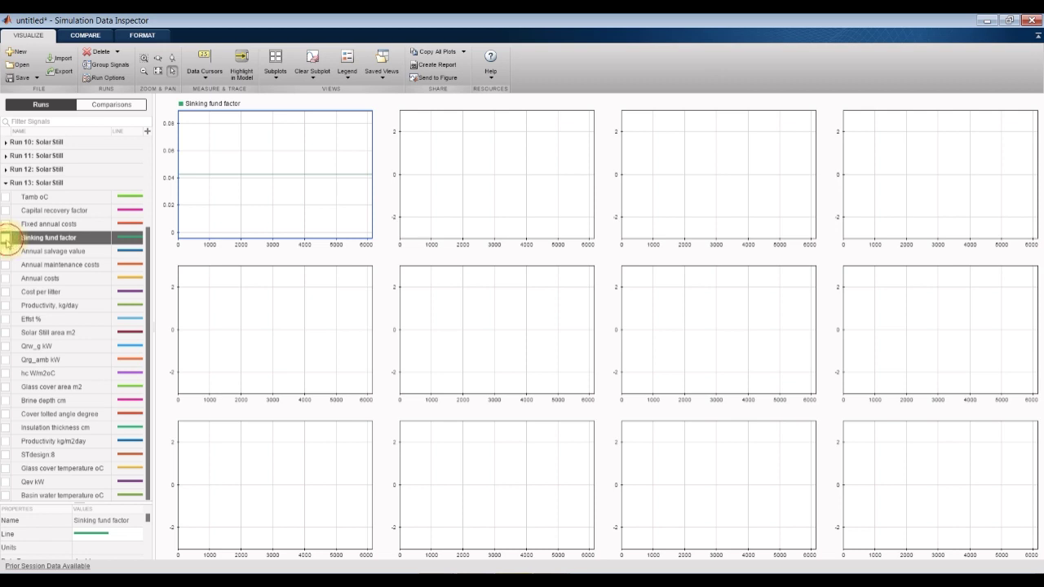
pyautogui.click(6, 237)
pyautogui.click(7, 250)
pyautogui.click(7, 250)
pyautogui.click(6, 264)
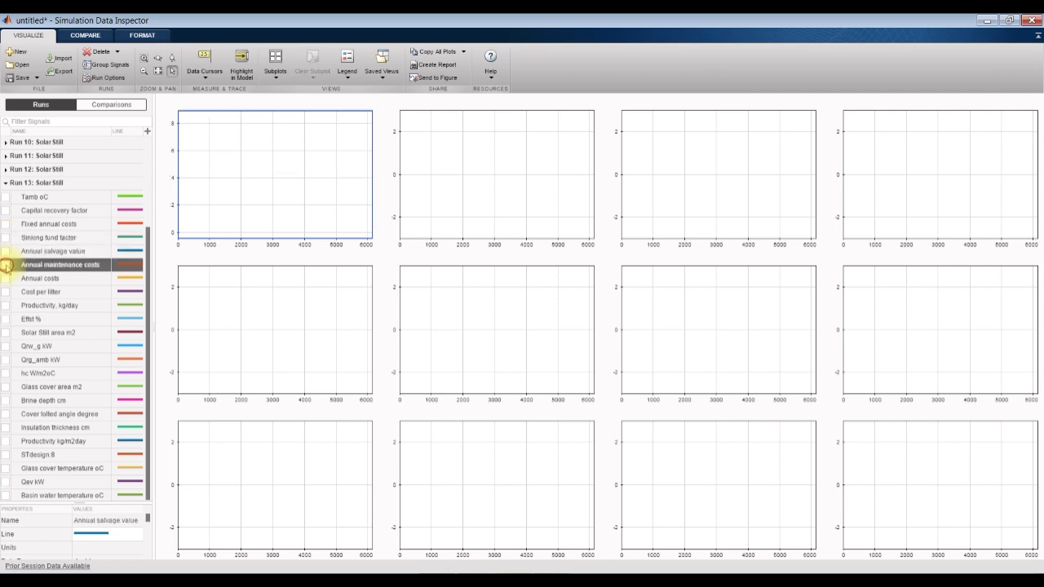
pyautogui.click(5, 264)
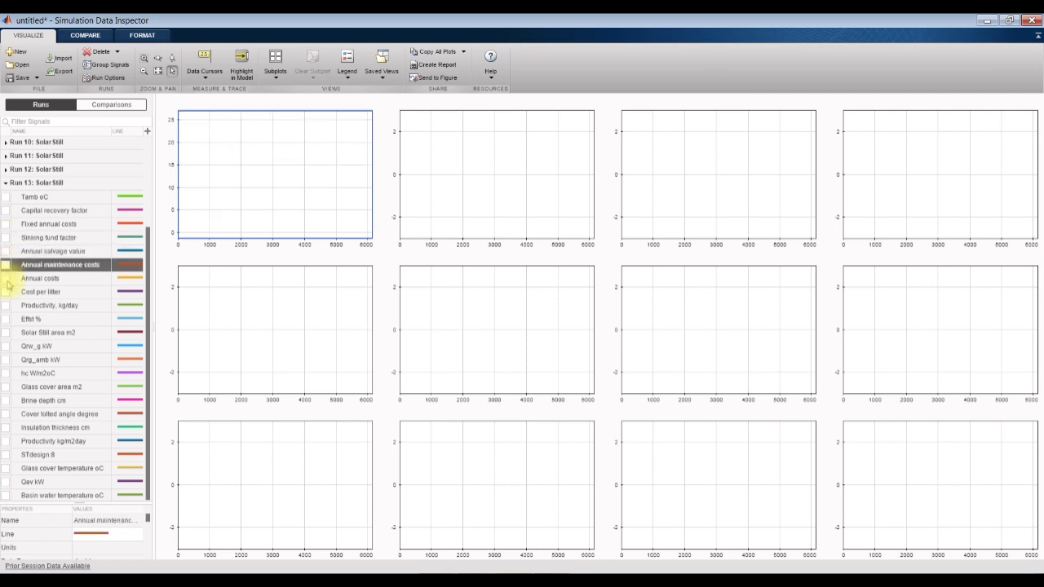
pyautogui.click(6, 278)
pyautogui.click(7, 278)
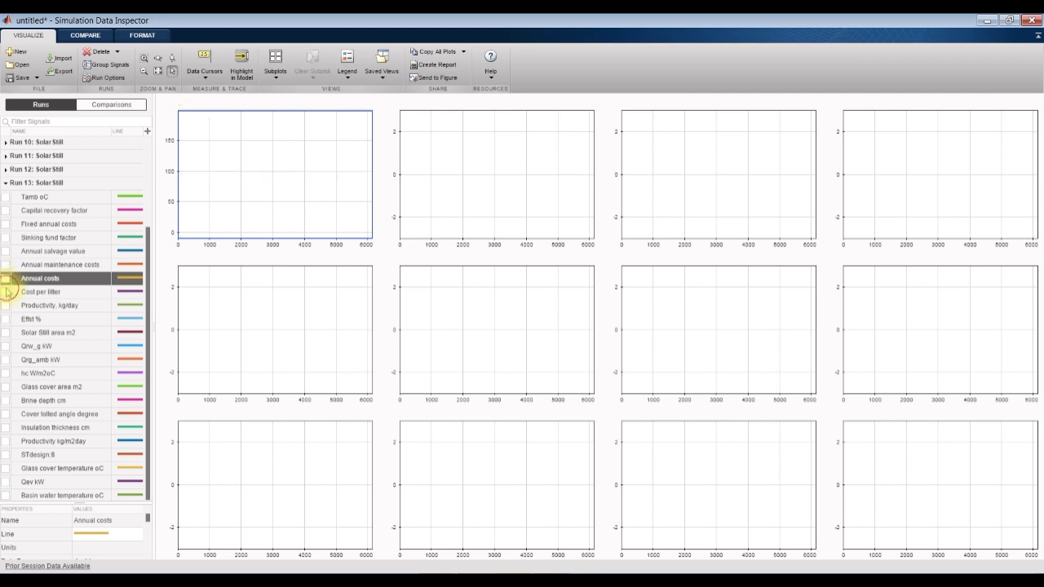
pyautogui.click(7, 292)
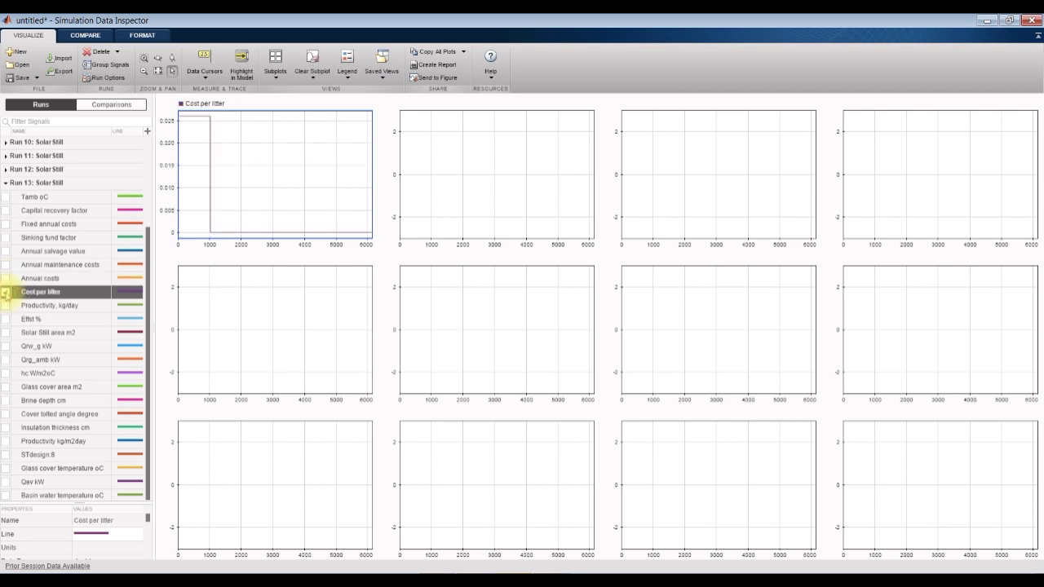
pyautogui.click(6, 292)
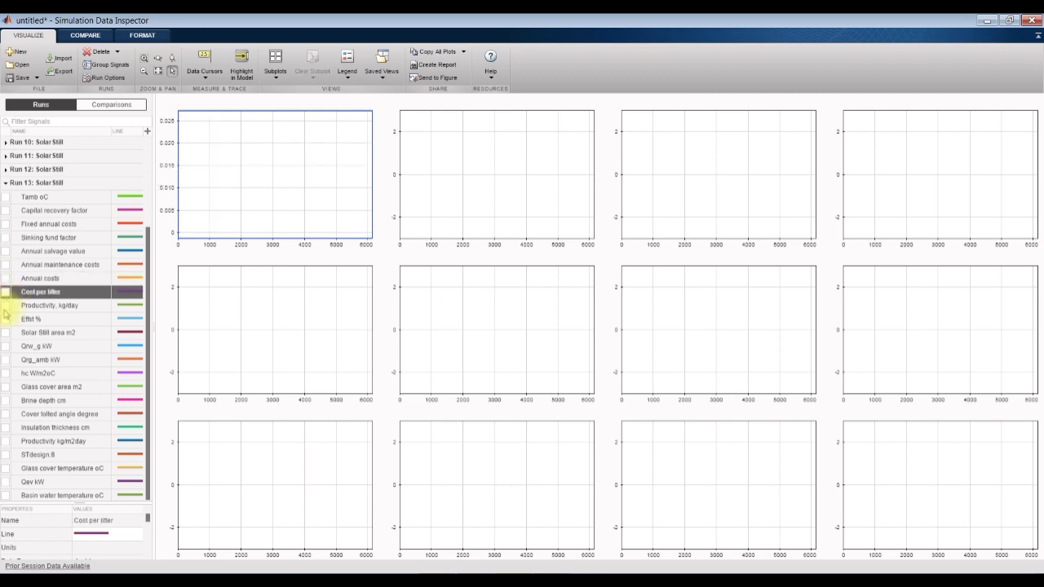
pyautogui.click(6, 305)
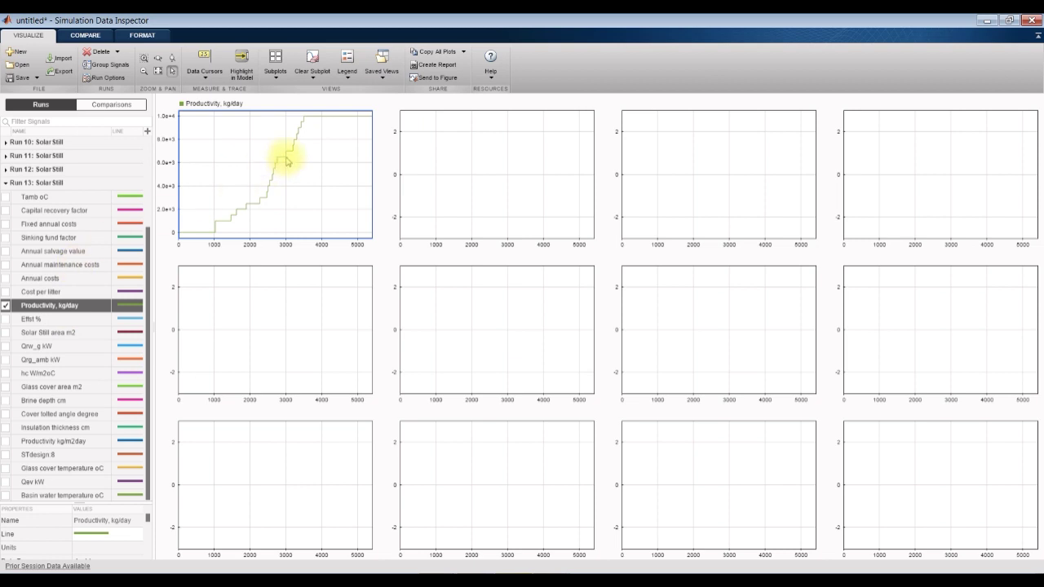
# Step: Plot Solar Still area m2 in the second subplot
pyautogui.click(414, 170)
pyautogui.click(6, 319)
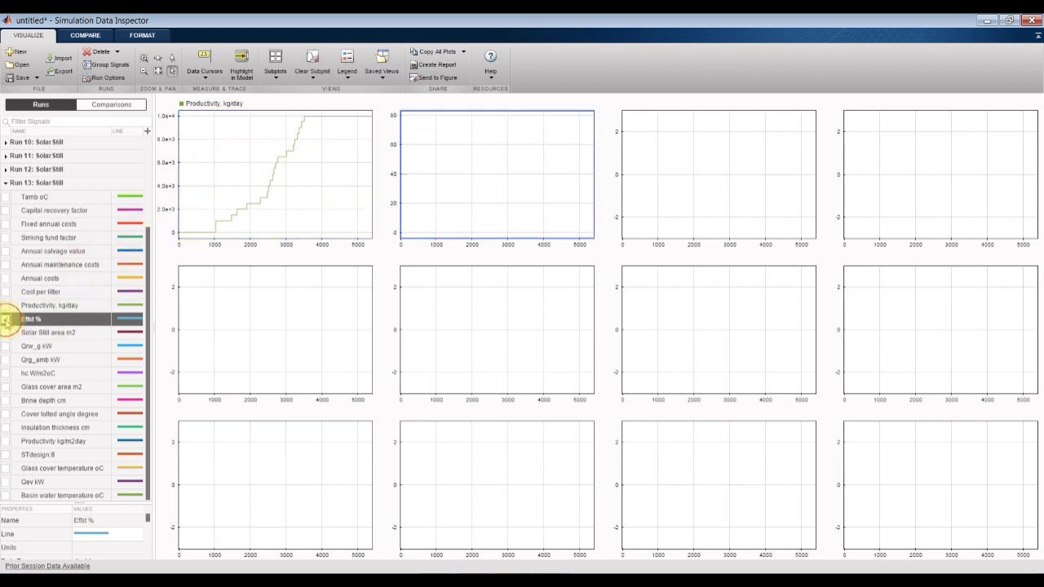
pyautogui.click(7, 320)
pyautogui.click(6, 332)
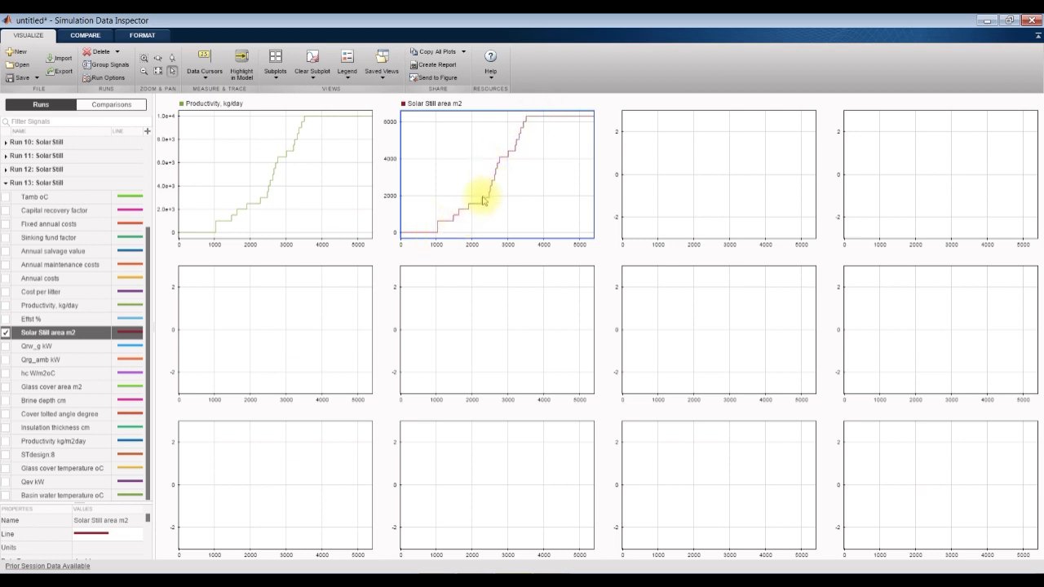
# Step: Plot Qrw_g kW with Qrg_amb kW in the third subplot and hc Wm2oC in the fourth
pyautogui.click(661, 173)
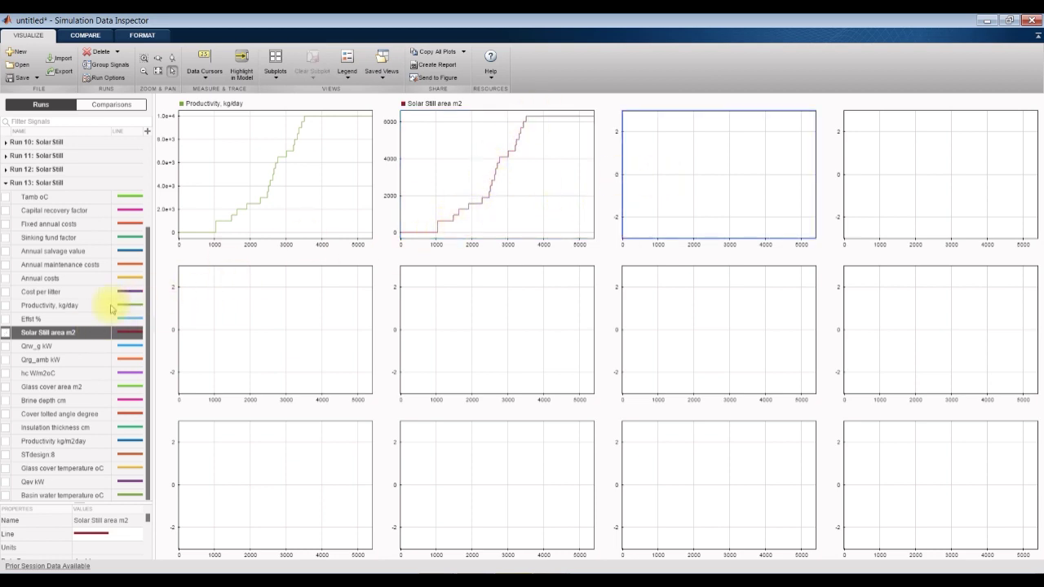
pyautogui.click(6, 346)
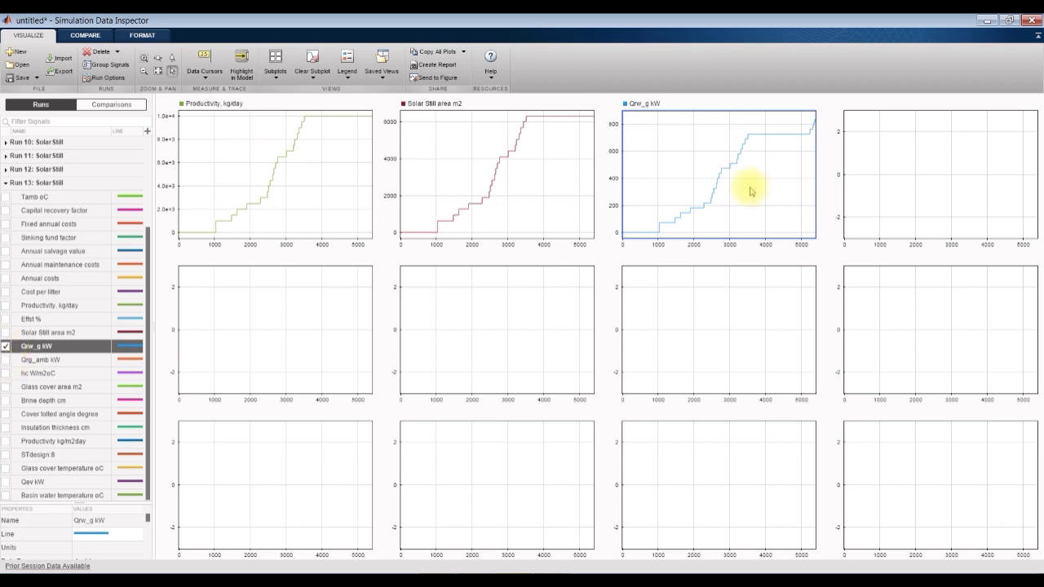
pyautogui.click(6, 360)
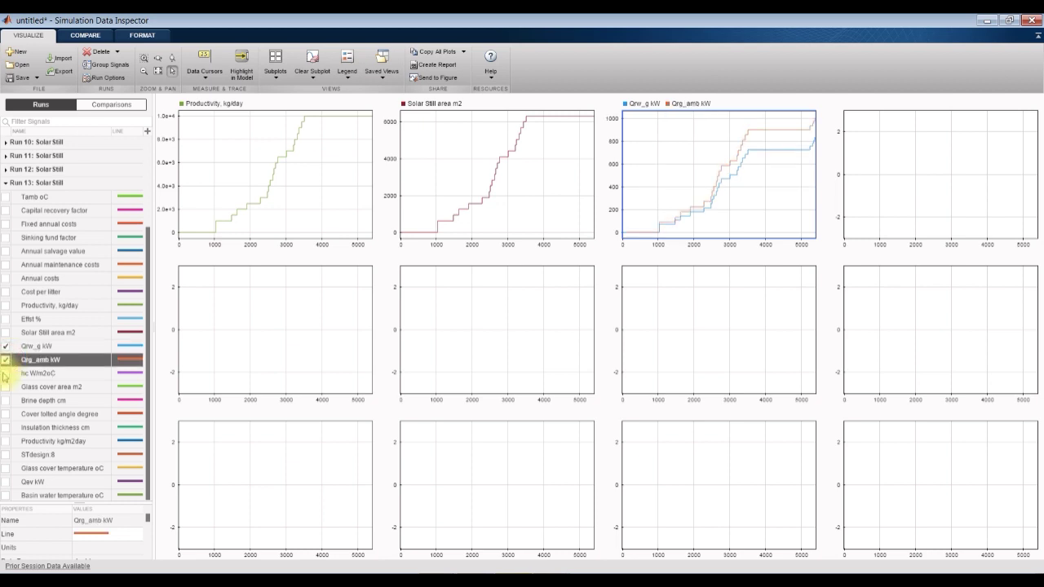
pyautogui.click(870, 163)
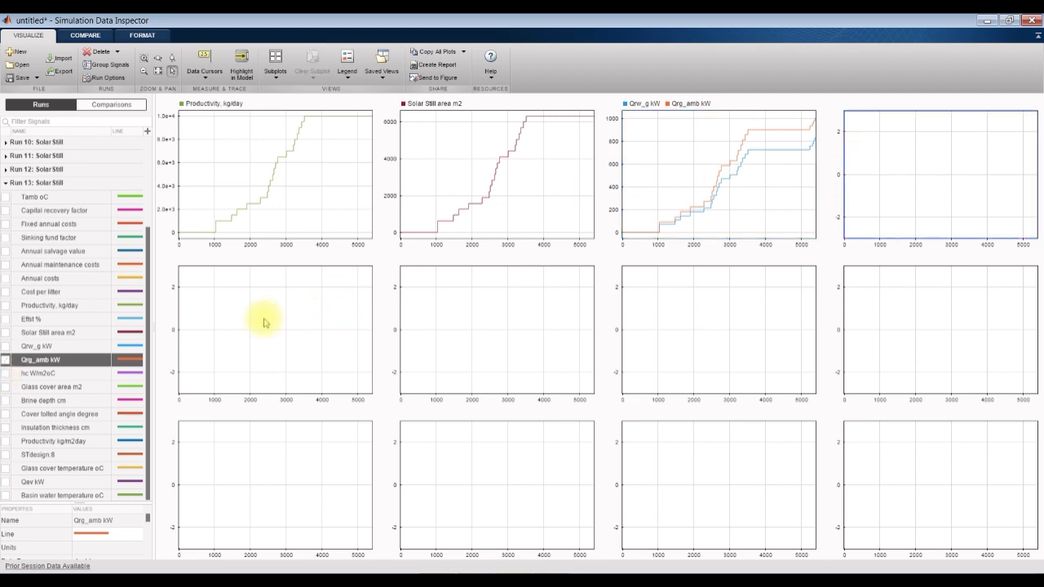
pyautogui.click(5, 373)
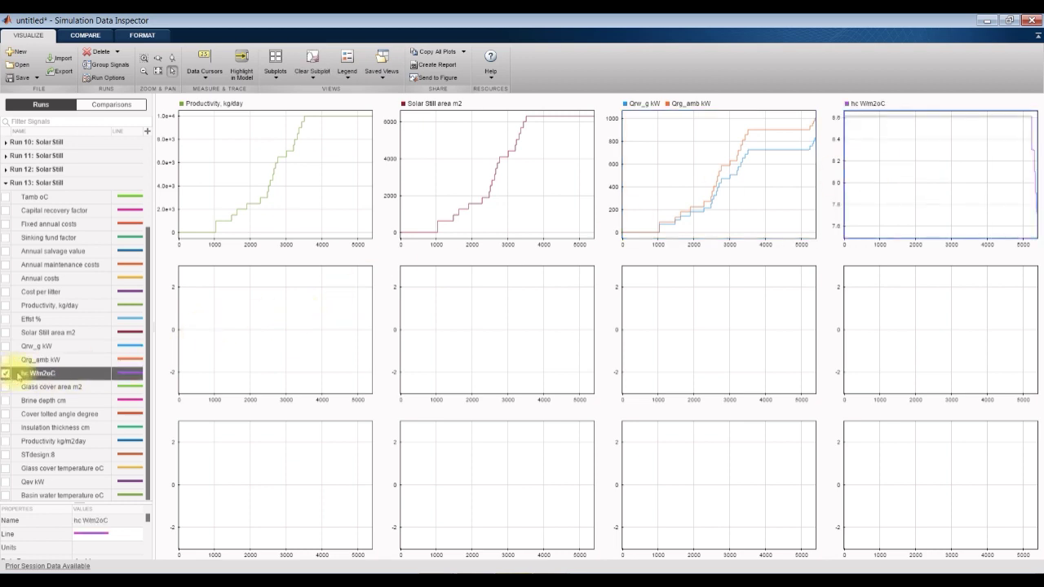
pyautogui.click(280, 310)
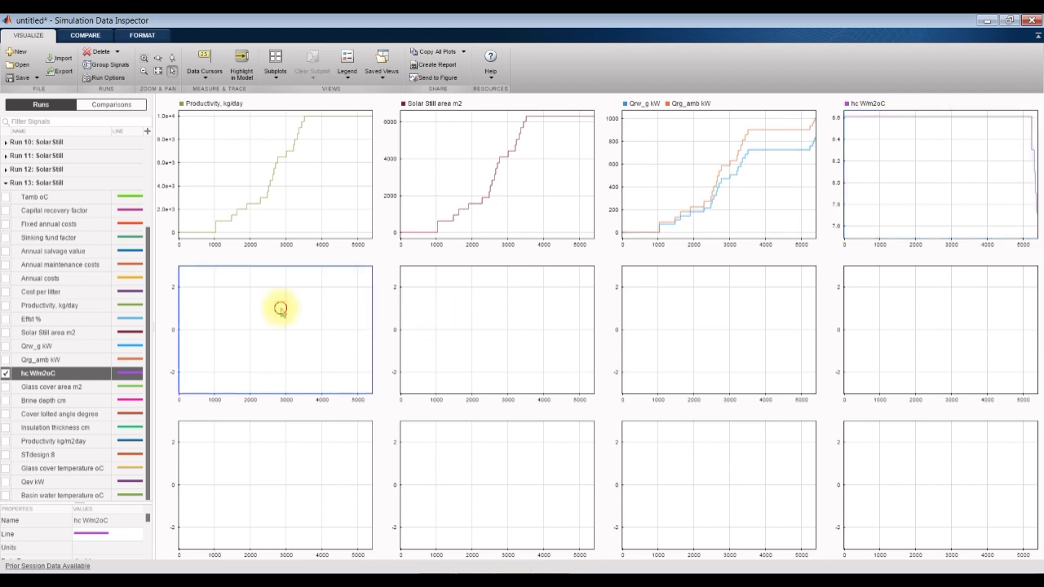
pyautogui.click(952, 170)
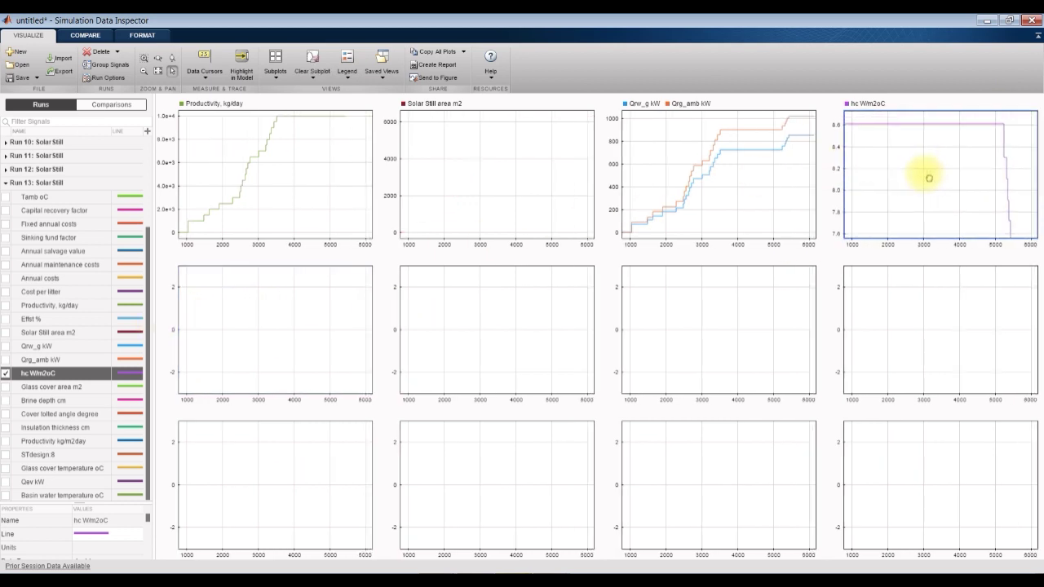
# Step: Plot Glass cover area m2 in the middle-left subplot of the Data Inspector
pyautogui.click(233, 319)
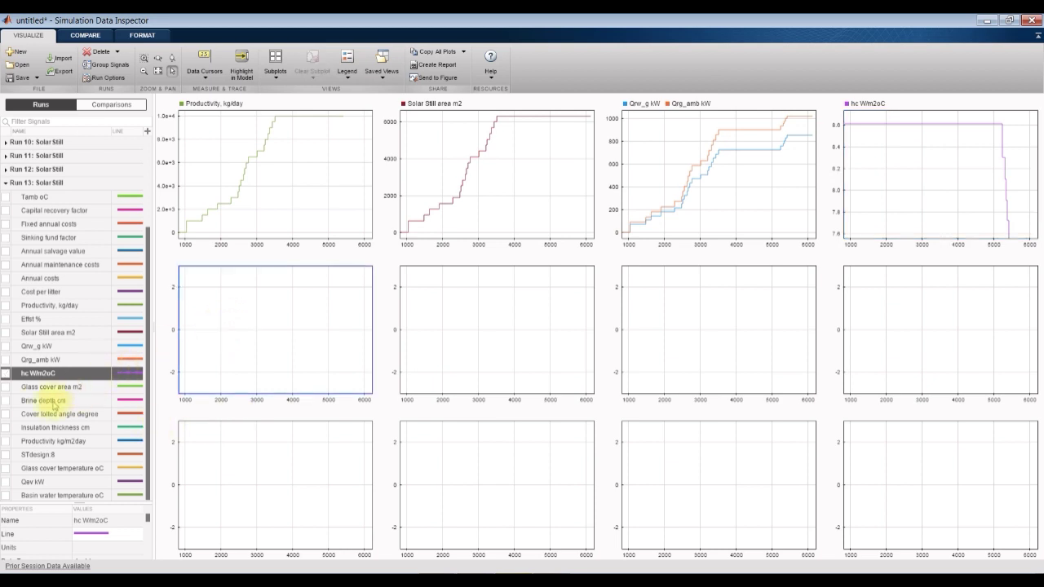
pyautogui.click(5, 387)
pyautogui.click(6, 388)
pyautogui.click(6, 387)
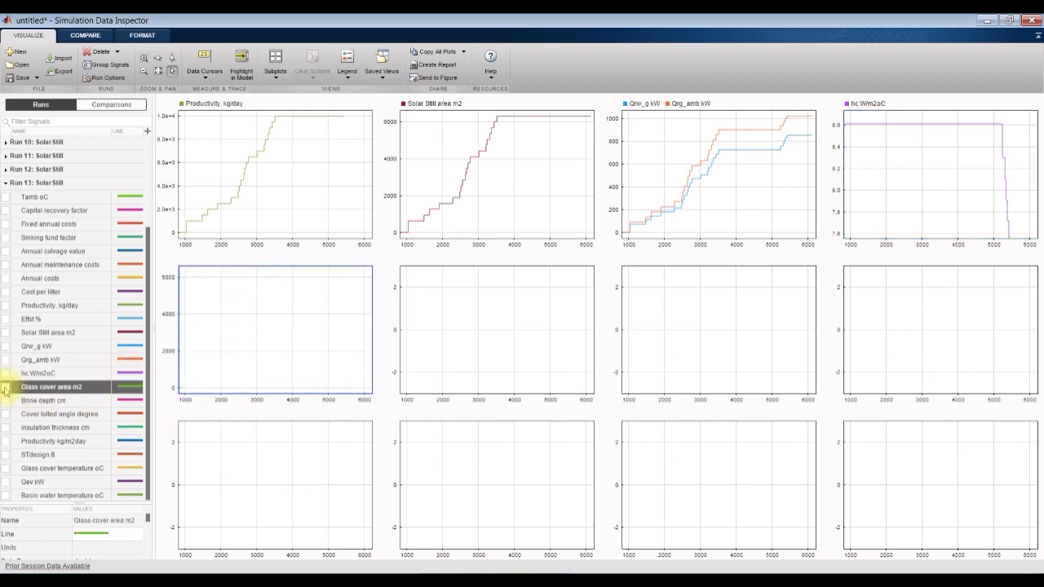
pyautogui.click(6, 387)
# Step: Plot Qev kW in the middle-center subplot after briefly trying brine depth, angle, insulation, productivity
pyautogui.click(473, 292)
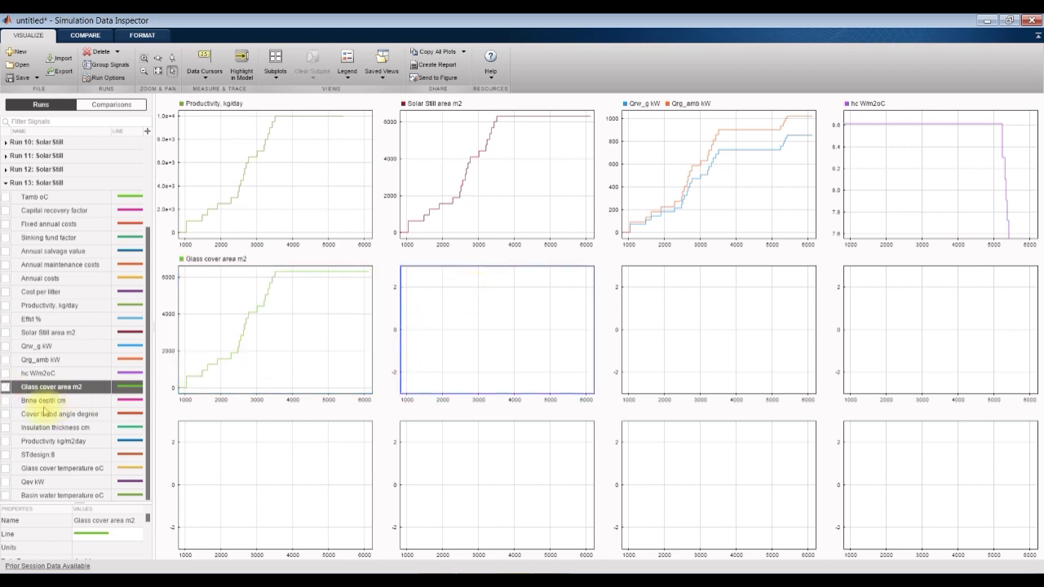
pyautogui.click(5, 400)
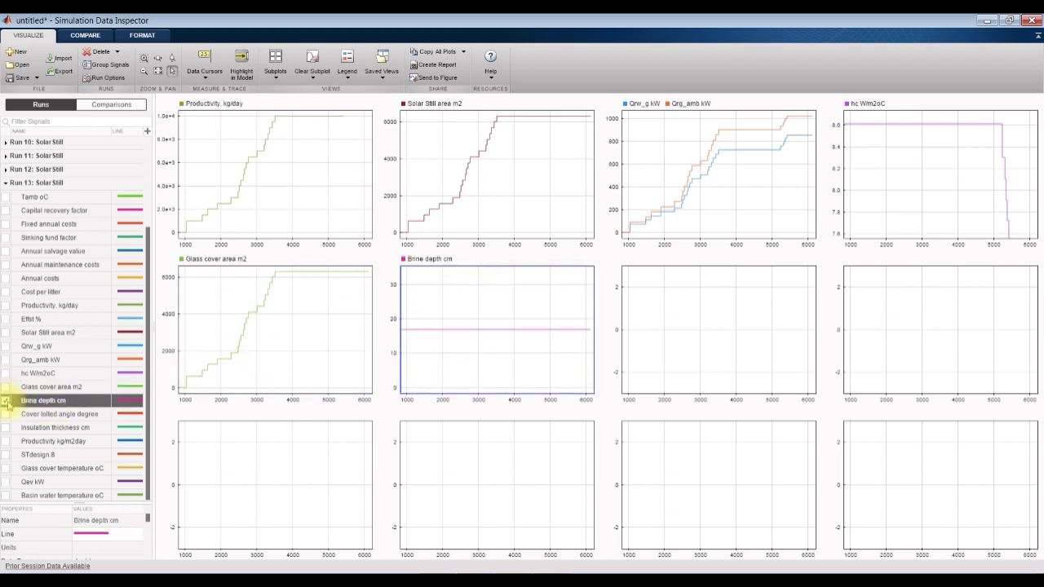
pyautogui.click(6, 400)
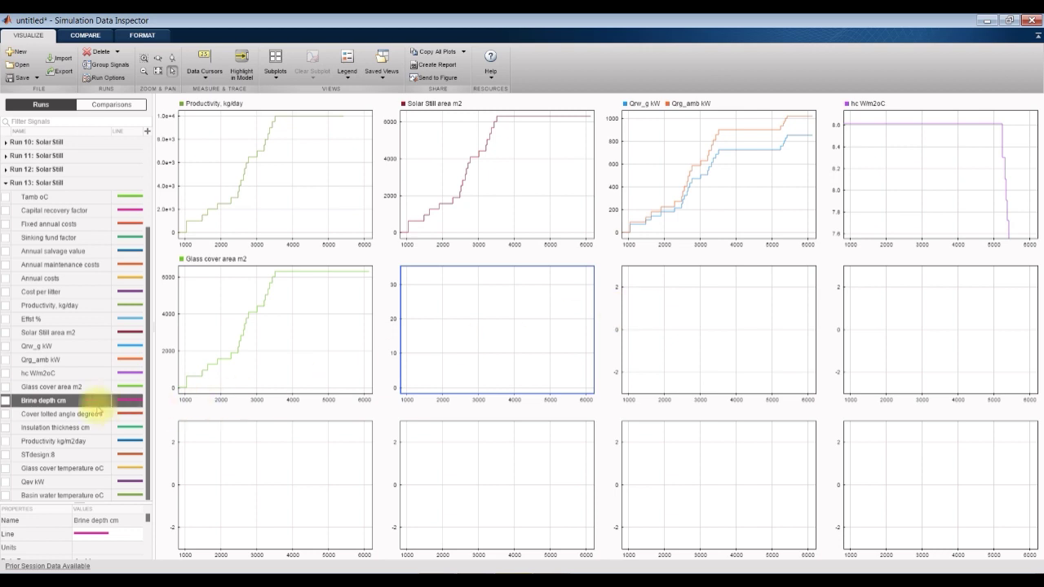
pyautogui.click(6, 415)
pyautogui.click(6, 415)
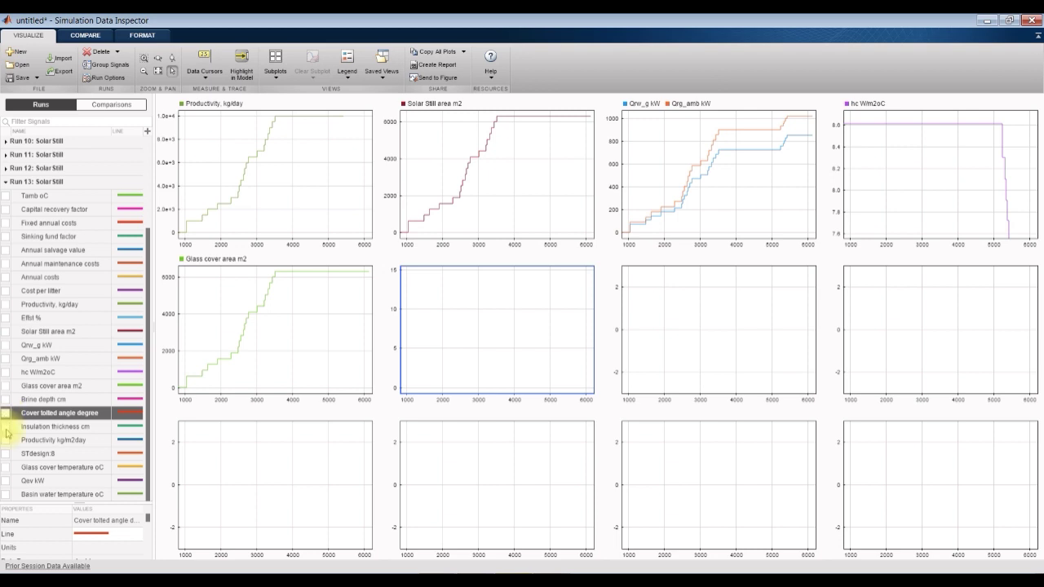
pyautogui.click(5, 427)
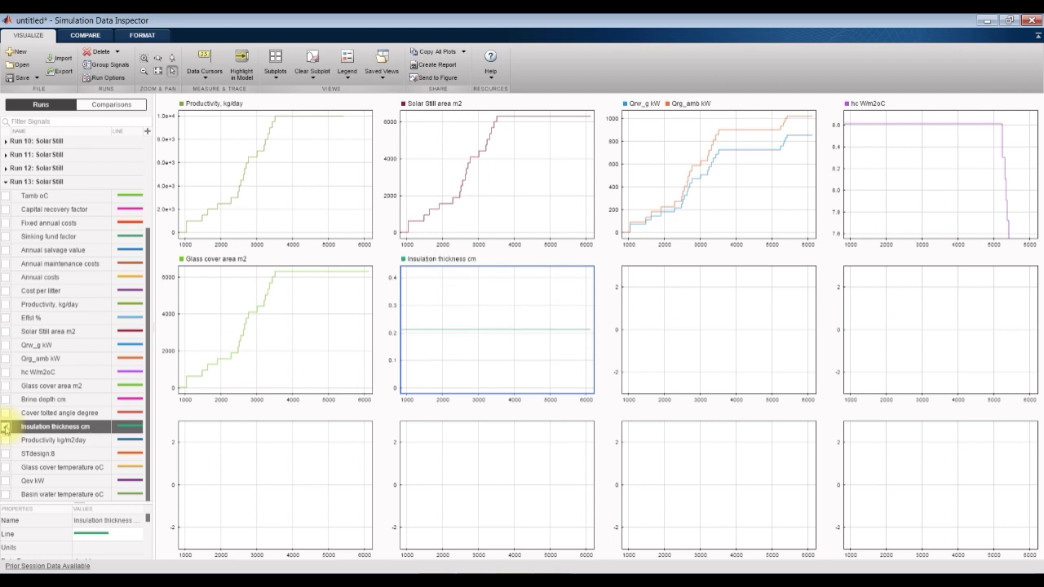
pyautogui.click(6, 427)
pyautogui.click(5, 440)
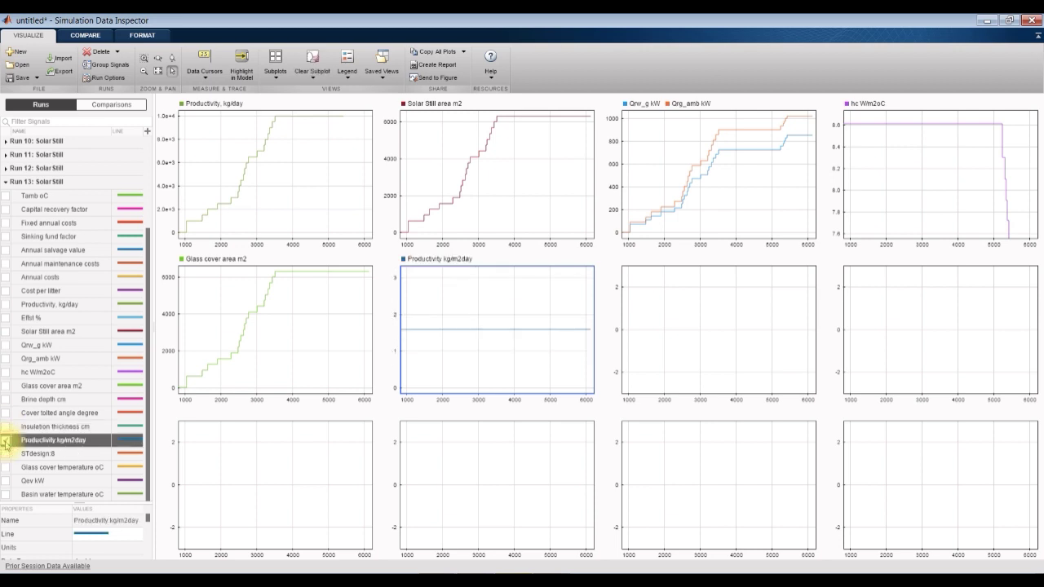
pyautogui.click(5, 440)
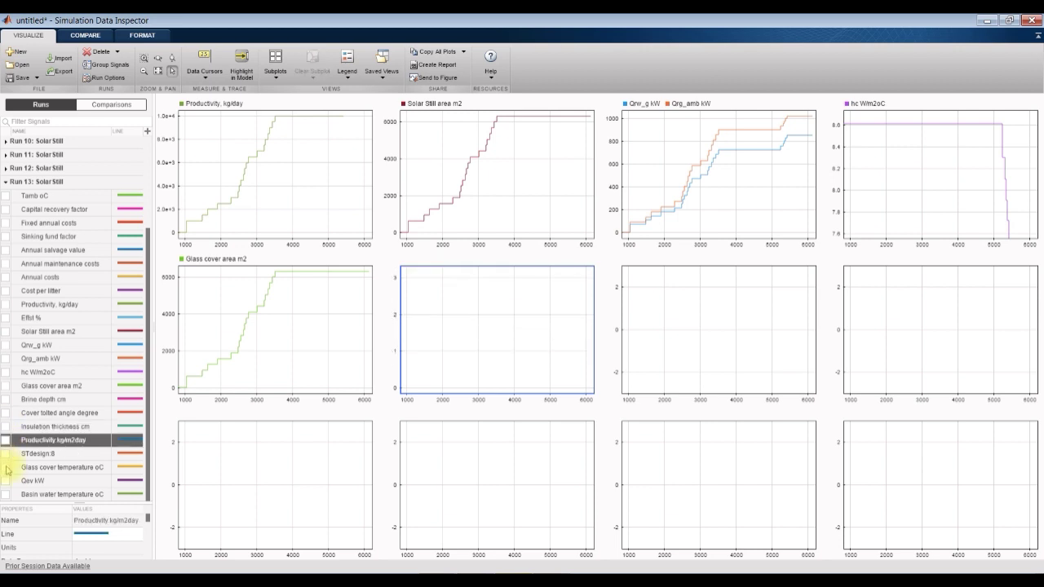
pyautogui.click(7, 482)
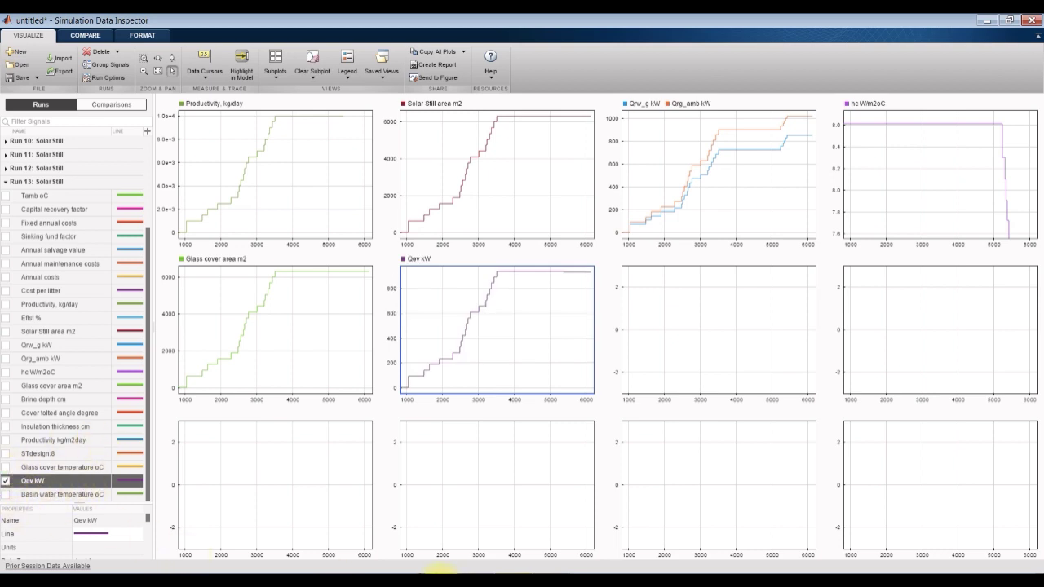
pyautogui.click(440, 570)
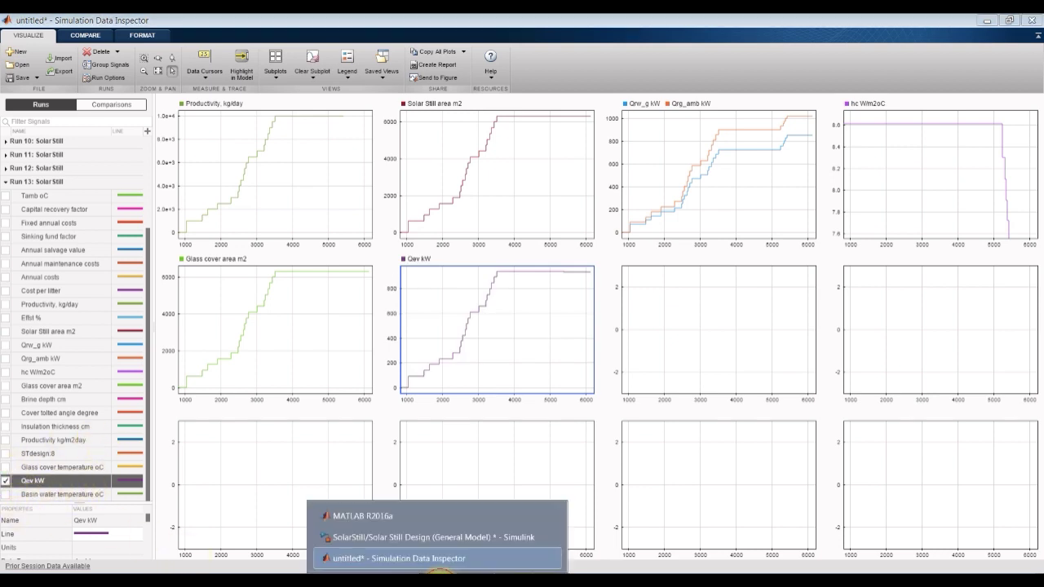
pyautogui.click(395, 538)
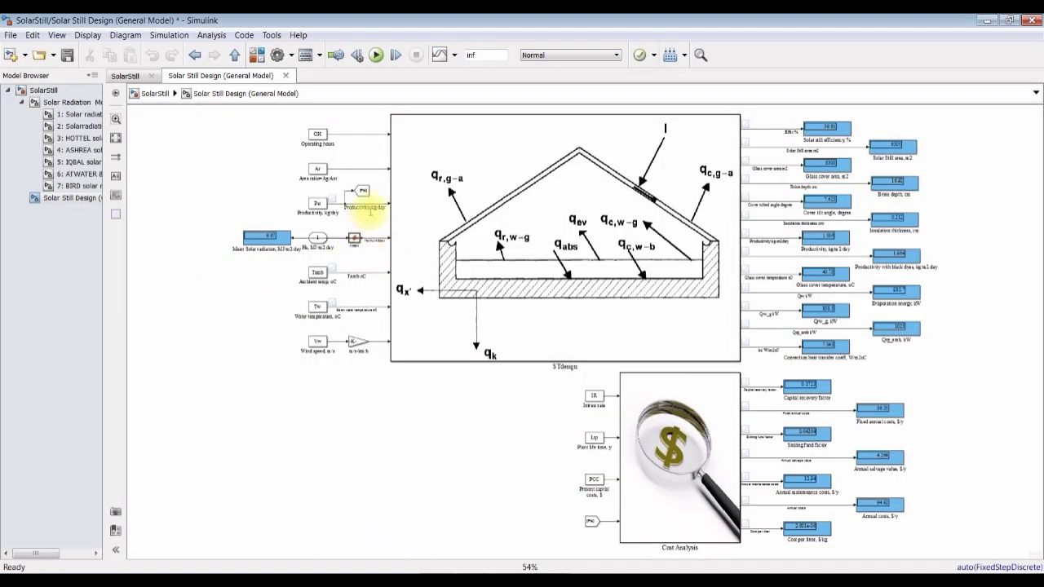
# Step: Remove the stray space so the mean block's line 4 reads y=u;, then close the editor
pyautogui.scroll(5, 370, 210)
pyautogui.doubleClick(328, 227)
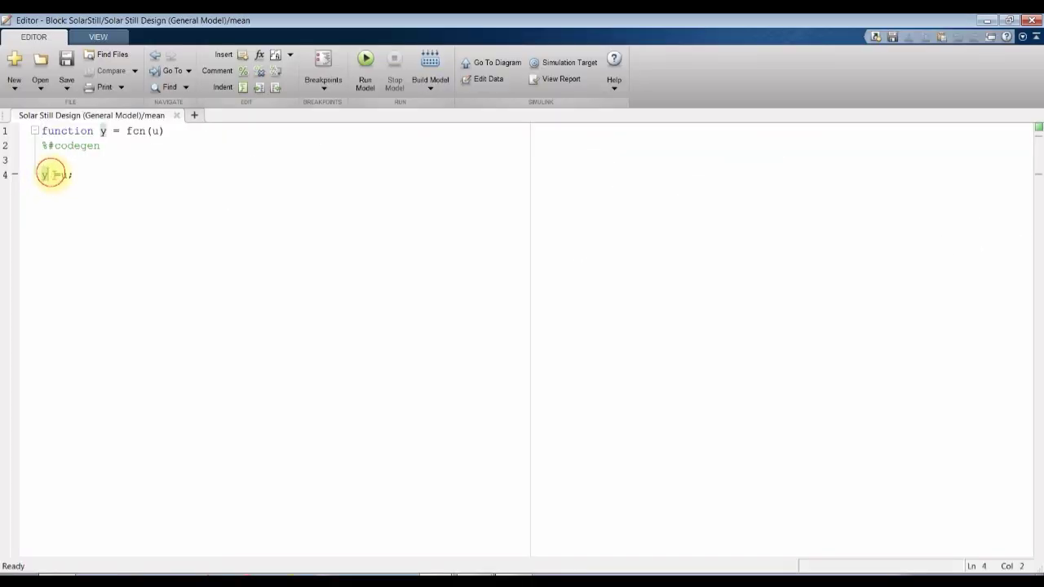
pyautogui.press('Delete')
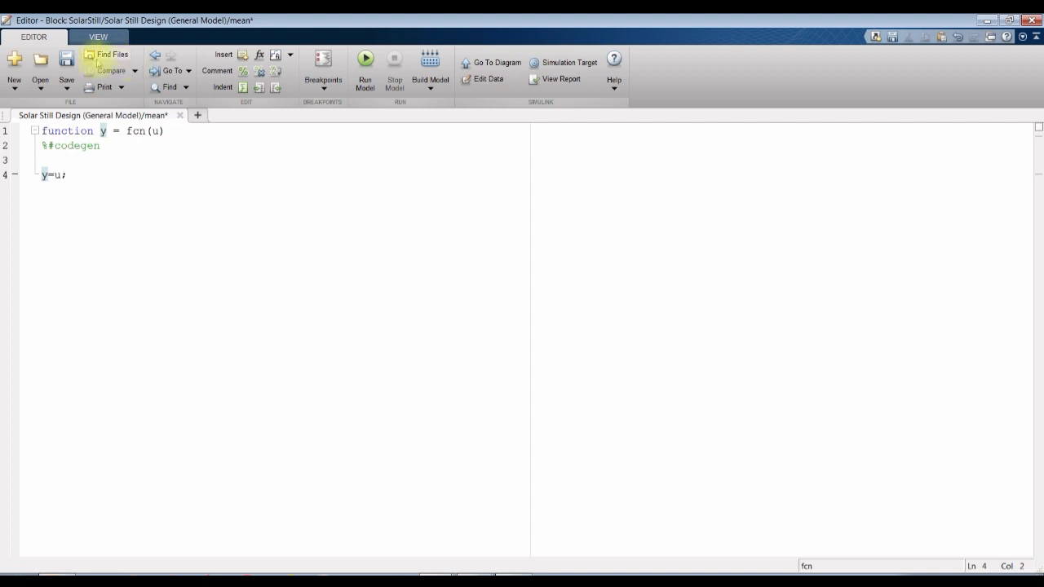
pyautogui.click(178, 118)
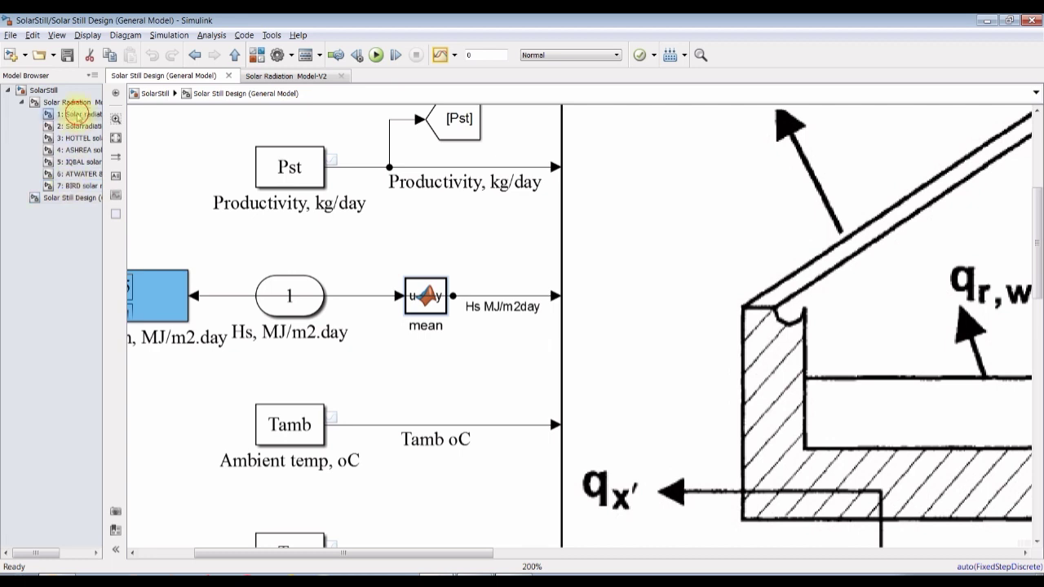
# Step: Inspect the Hs outport inside the Solarradiation global calculations subsystem
pyautogui.click(76, 114)
pyautogui.click(78, 127)
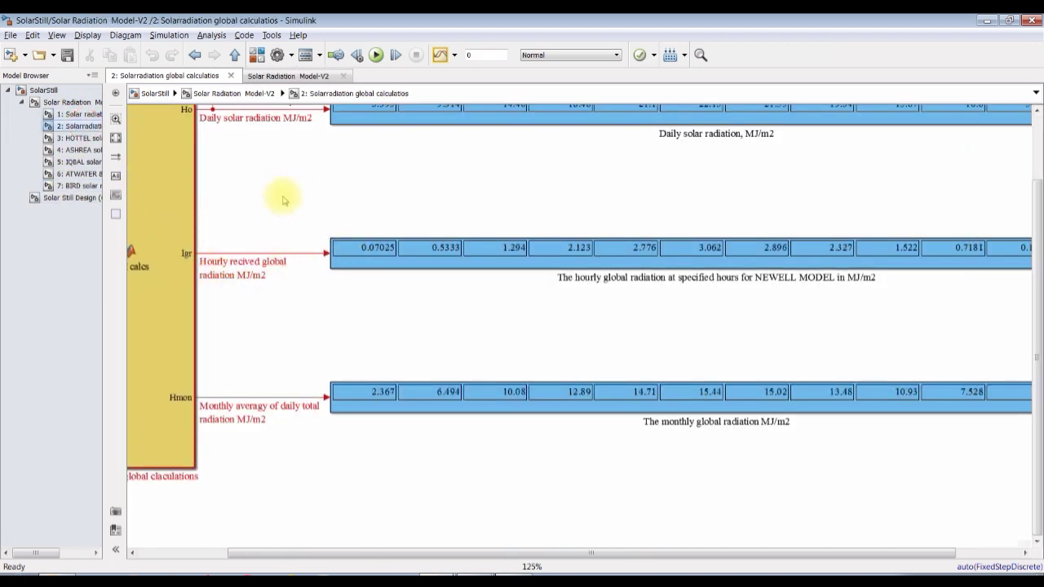
pyautogui.moveTo(1029, 251); pyautogui.dragTo(1029, 202)
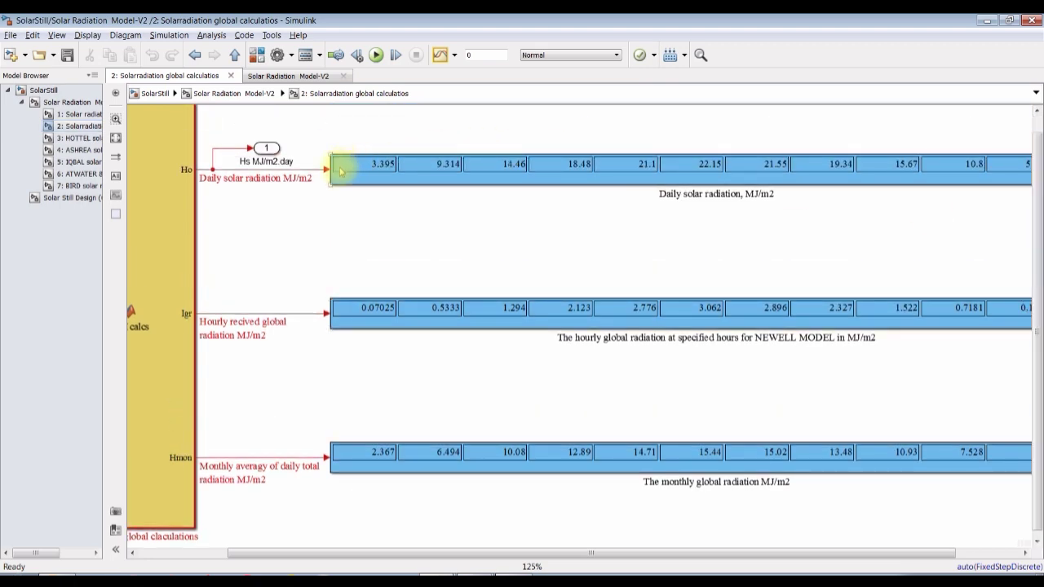
pyautogui.scroll(2, 343, 175)
pyautogui.scroll(1, 375, 177)
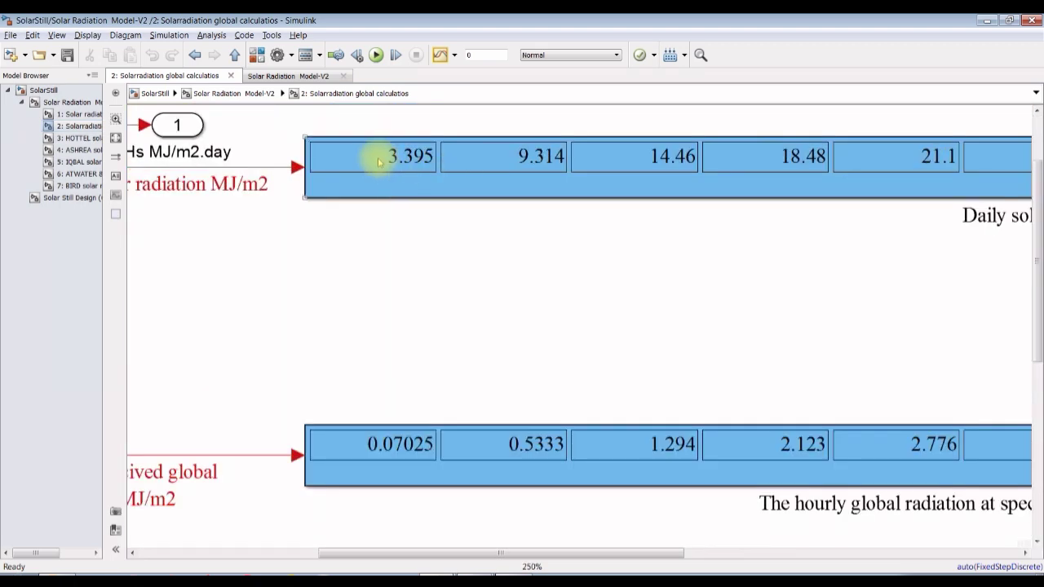
pyautogui.scroll(-2, 379, 161)
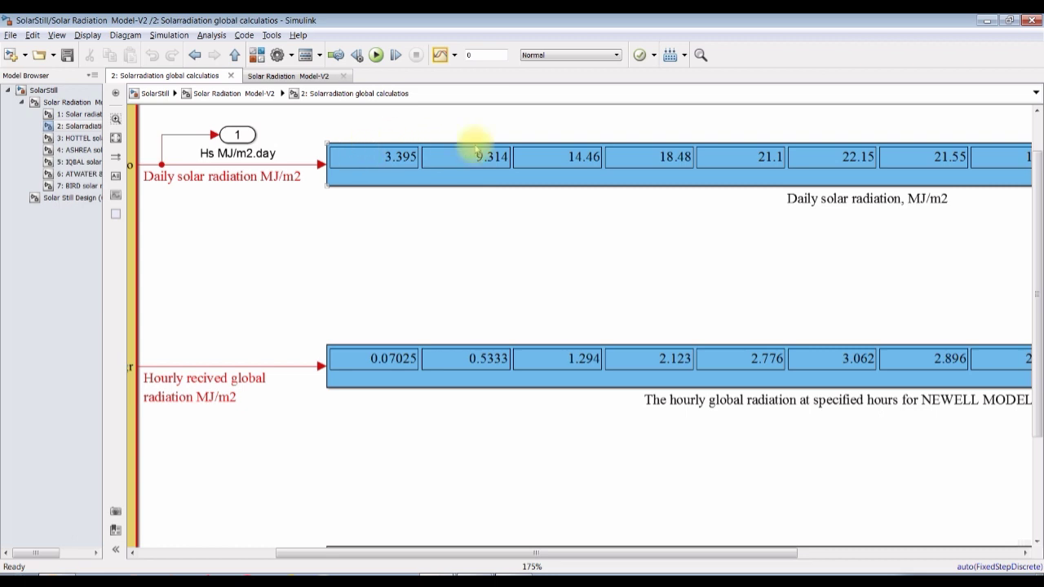
# Step: Return to Solar Still Design, fit the diagram to view, and run the simulation
pyautogui.click(73, 199)
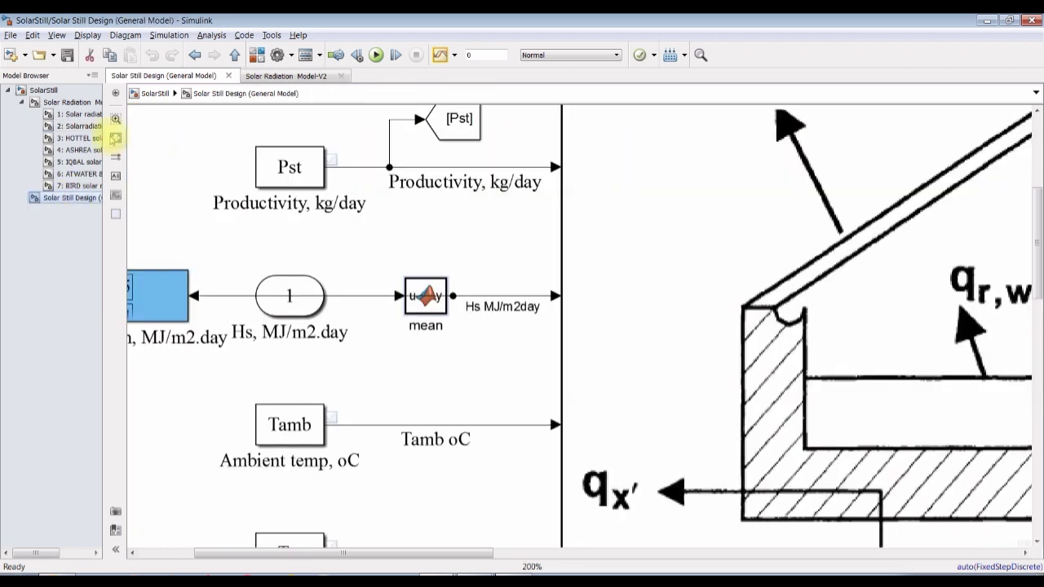
pyautogui.click(114, 137)
pyautogui.scroll(10, 902, 130)
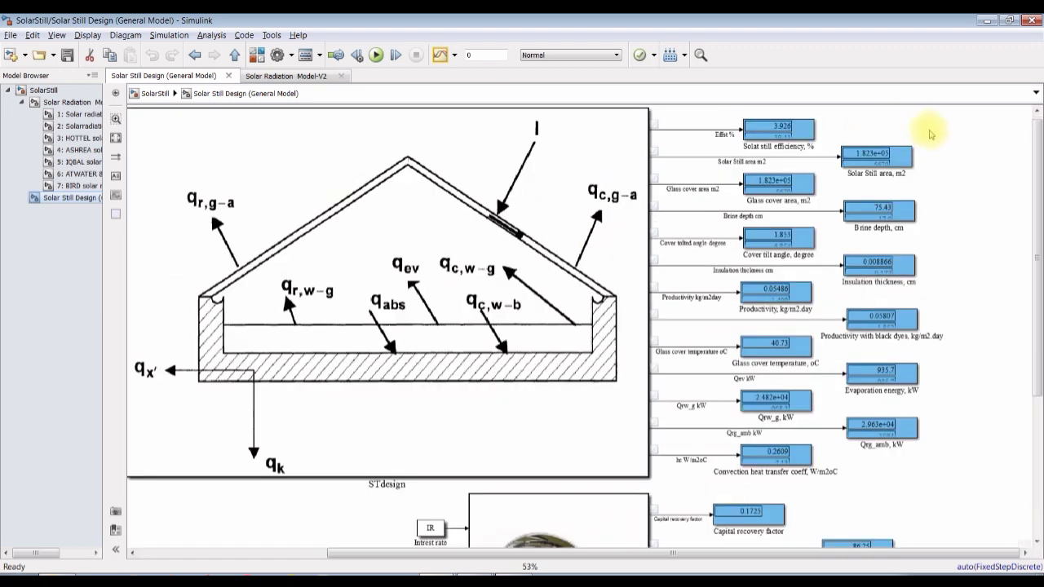
pyautogui.scroll(-4, 700, 197)
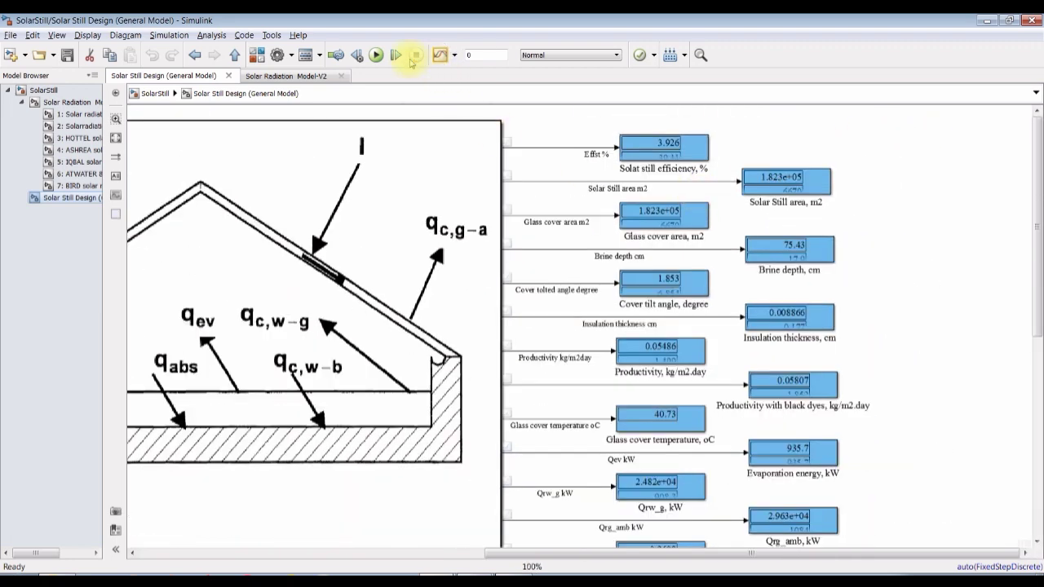
pyautogui.click(376, 55)
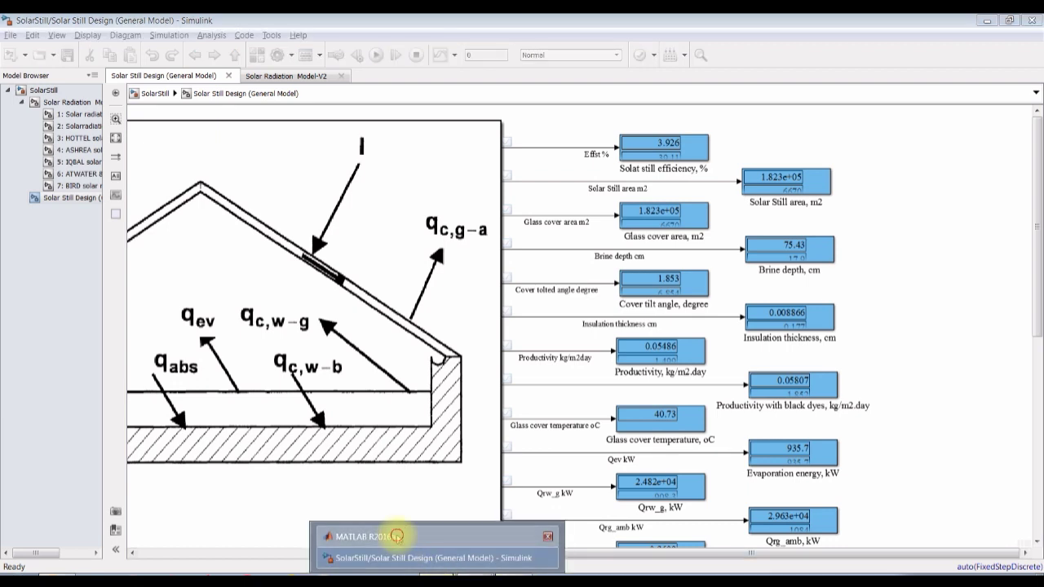
# Step: Plot the workspace variable Ag as a line graph
pyautogui.click(398, 535)
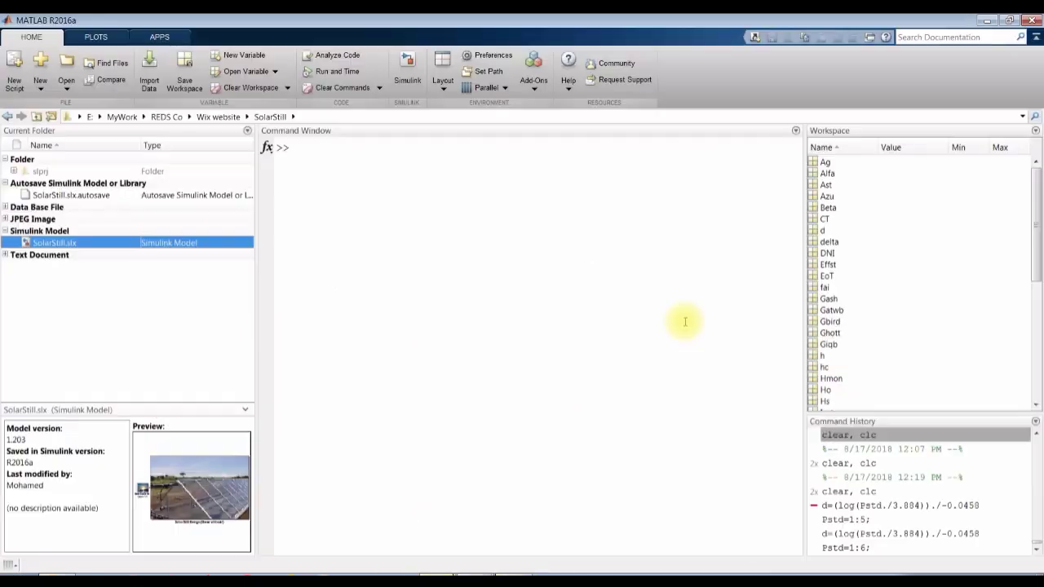
pyautogui.click(826, 162)
pyautogui.click(102, 36)
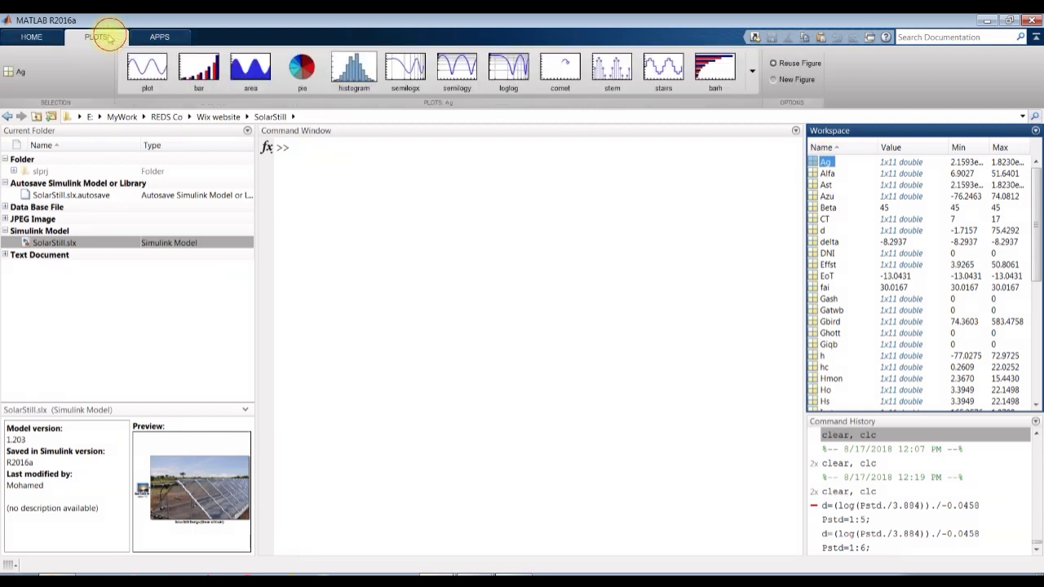
pyautogui.click(147, 69)
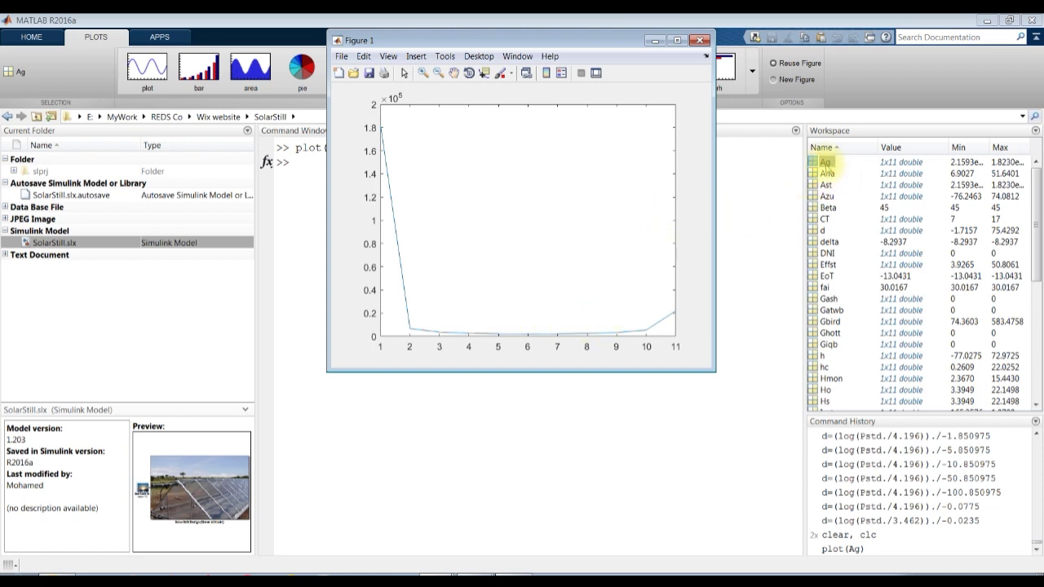
# Step: Plot the workspace variable Ast as a line graph
pyautogui.click(826, 185)
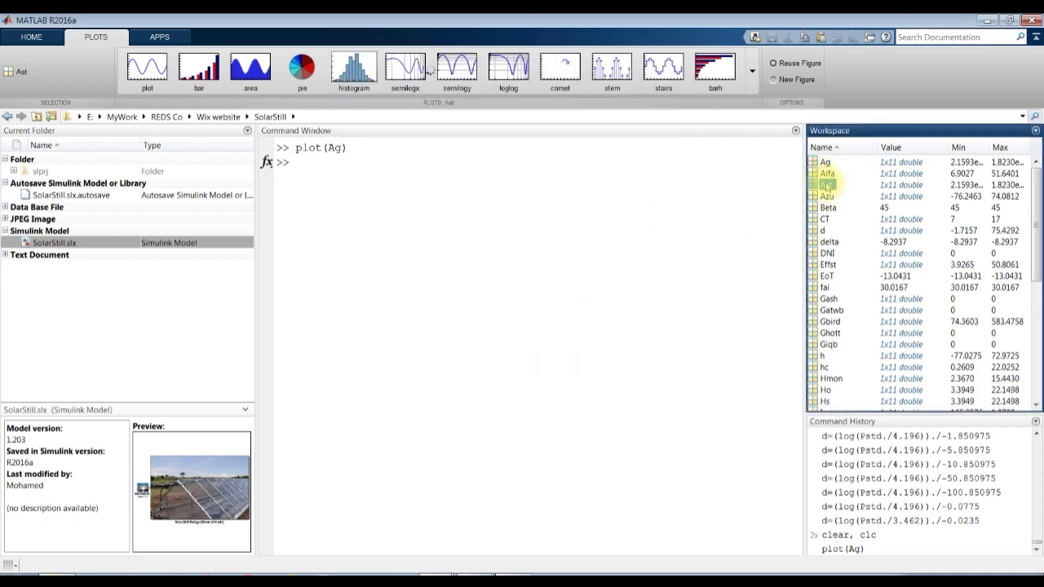
pyautogui.click(148, 69)
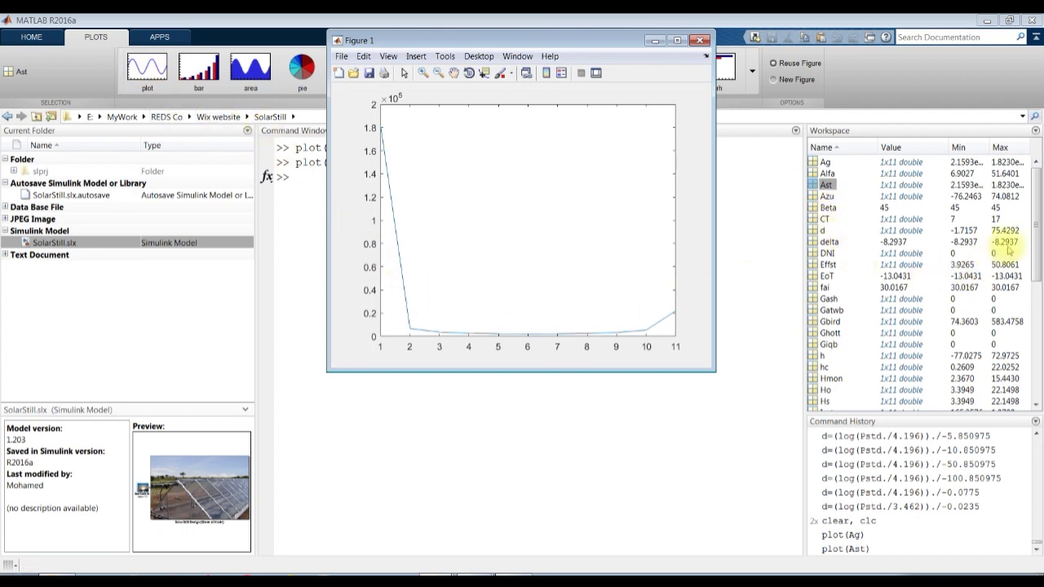
pyautogui.moveTo(1036, 249); pyautogui.dragTo(1039, 279)
pyautogui.click(816, 205)
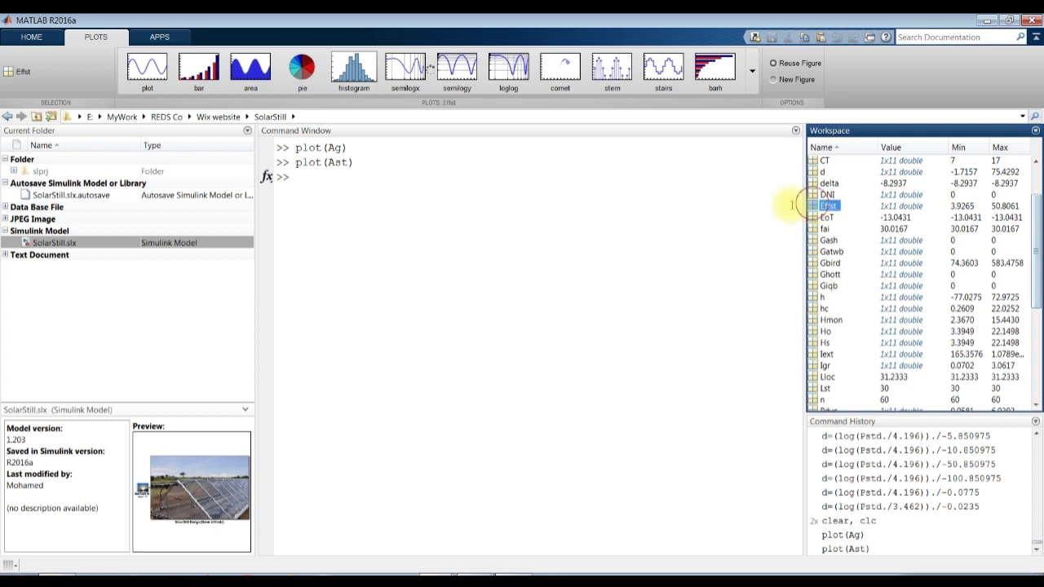
# Step: Plot Effst alone, then plot Effst against Hs and close the figure
pyautogui.click(147, 66)
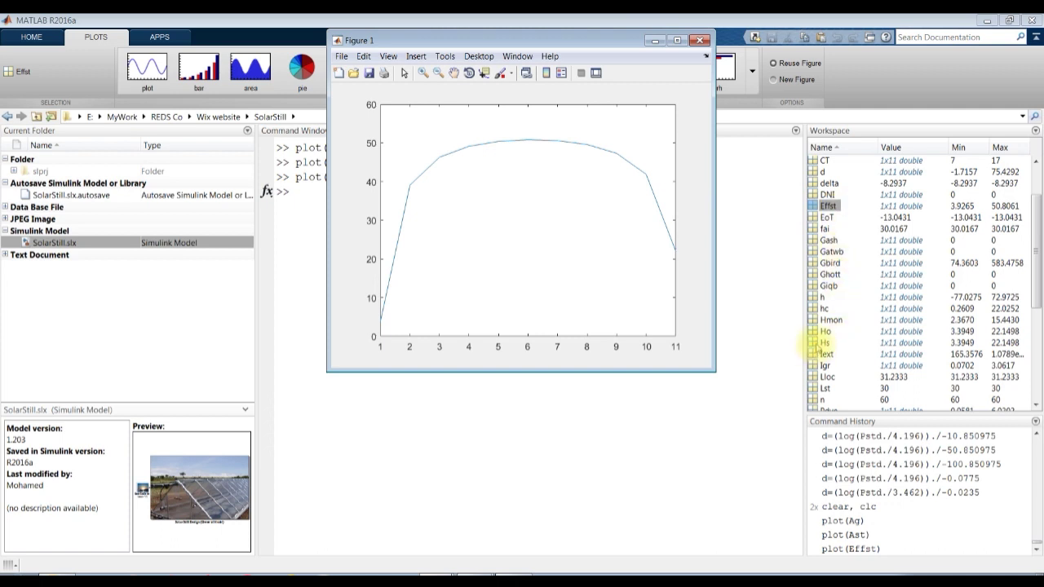
pyautogui.click(818, 343)
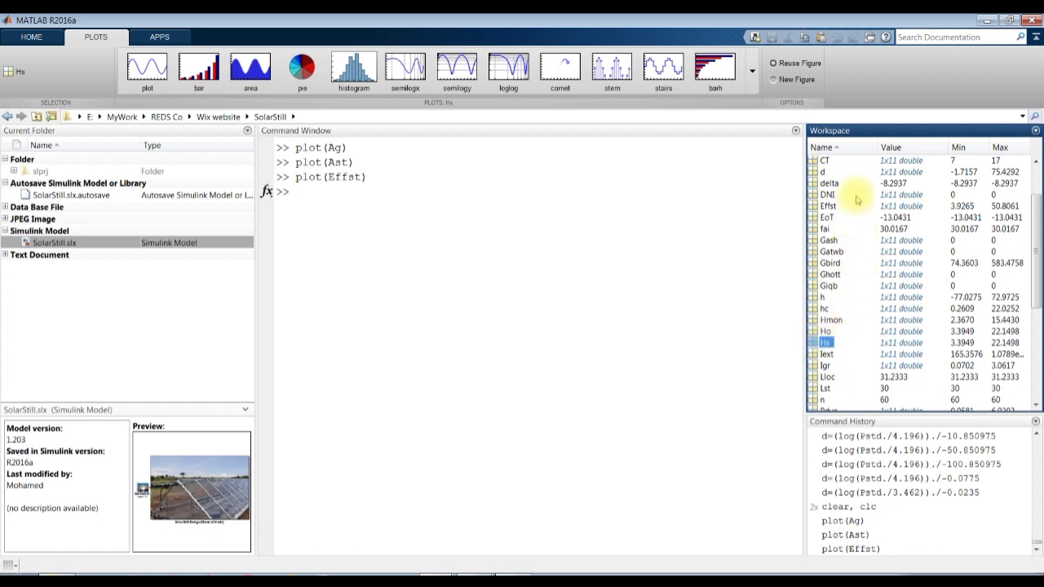
pyautogui.keyDown('ctrl'); pyautogui.click(830, 209); pyautogui.keyUp('ctrl')
pyautogui.click(149, 67)
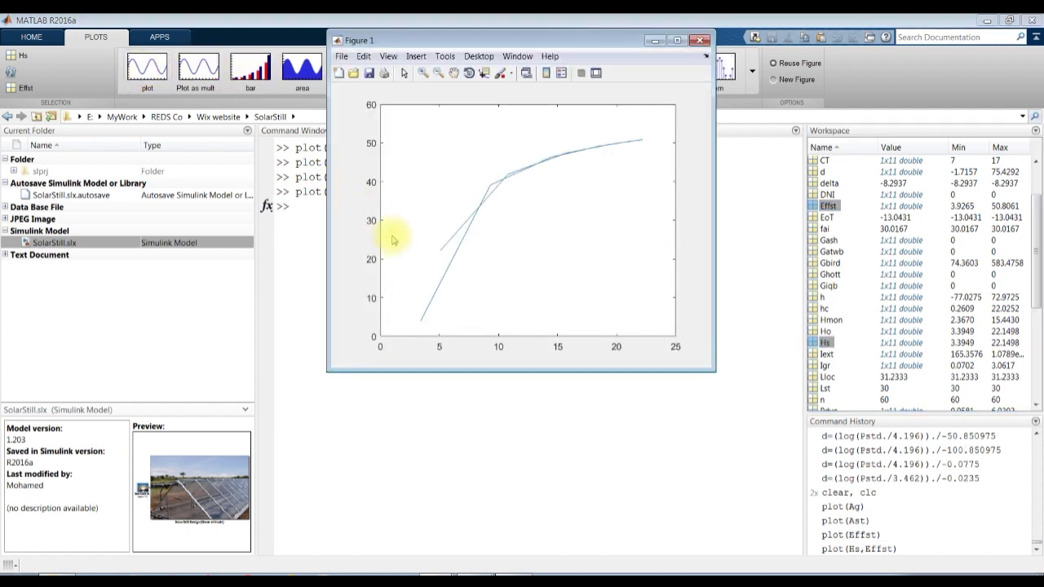
pyautogui.click(696, 41)
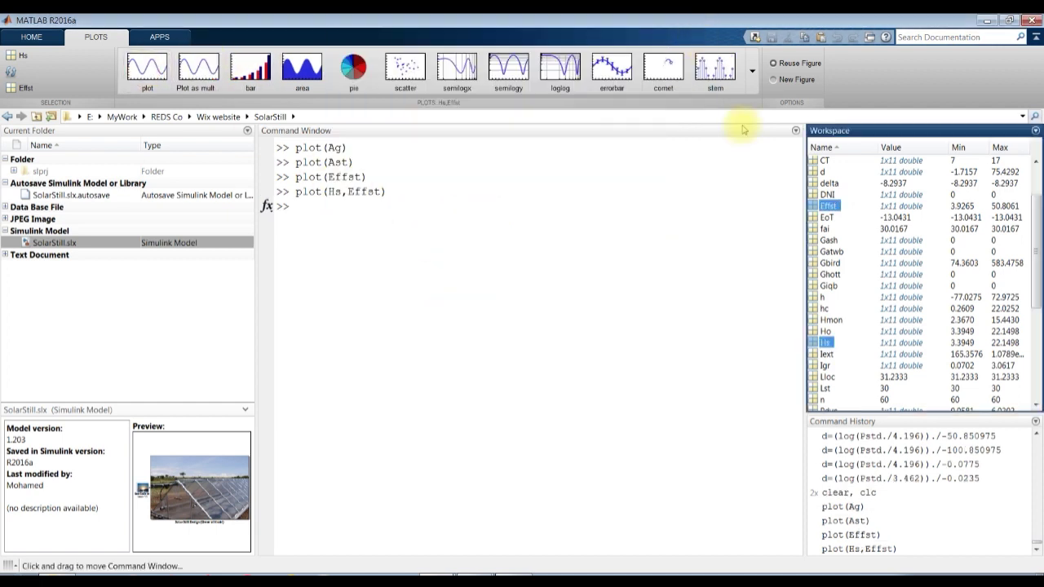
# Step: Plot Qev as a line figure and close it
pyautogui.click(826, 340)
pyautogui.scroll(-3, 832, 343)
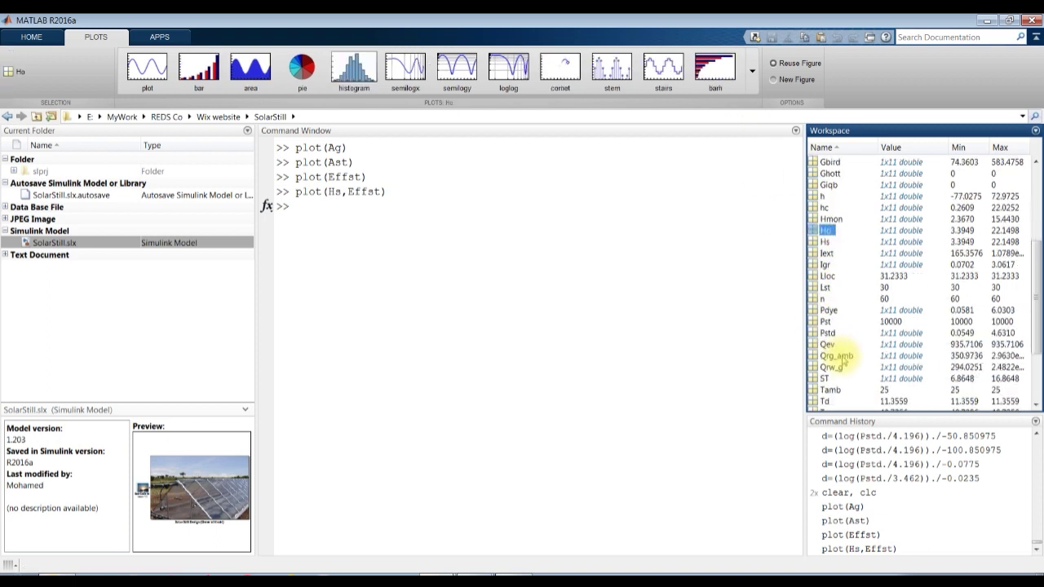
pyautogui.click(825, 344)
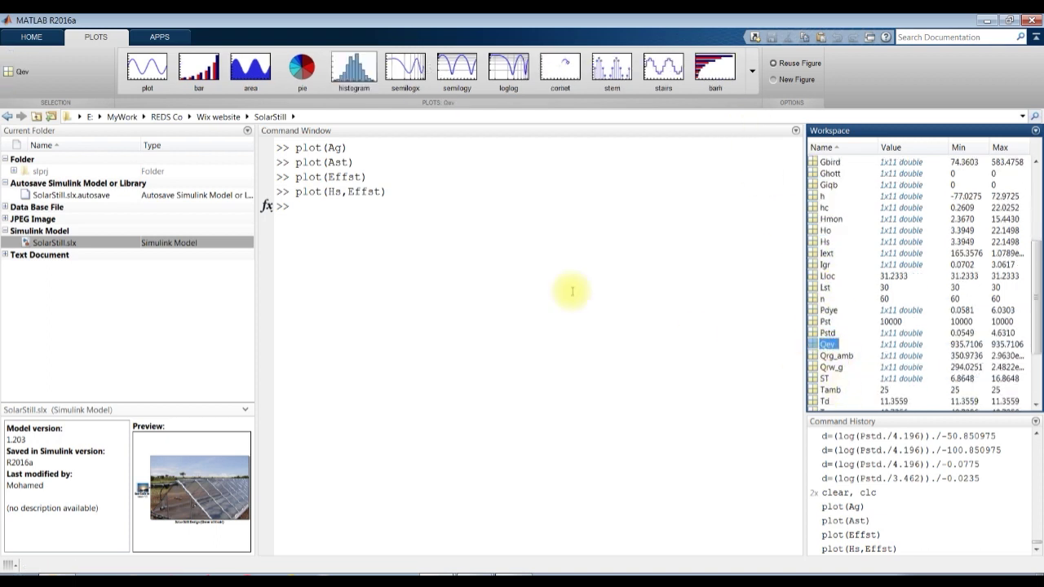
pyautogui.click(147, 72)
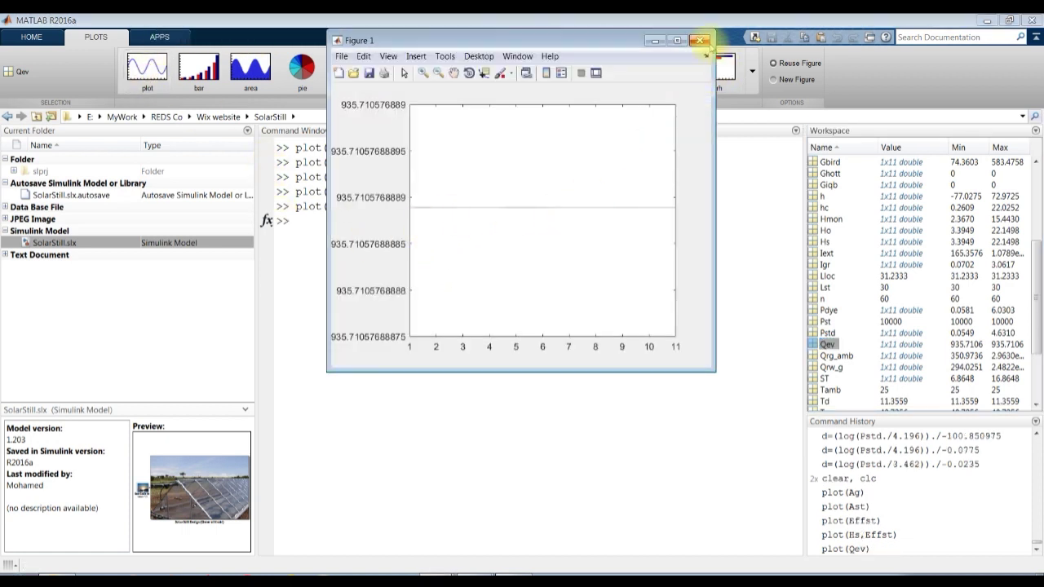
pyautogui.click(700, 41)
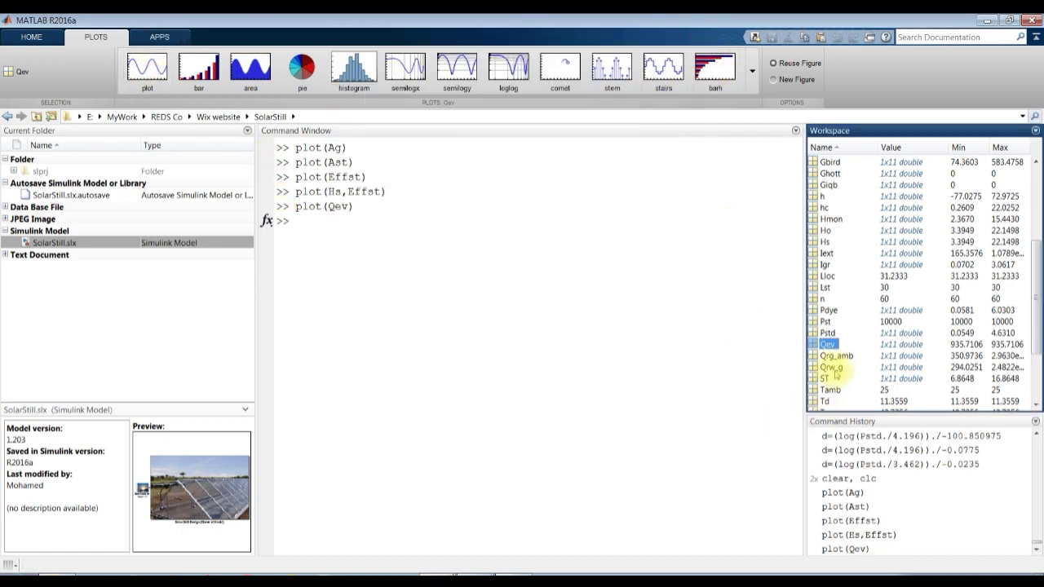
# Step: Plot Tht as a line figure and close it
pyautogui.click(837, 356)
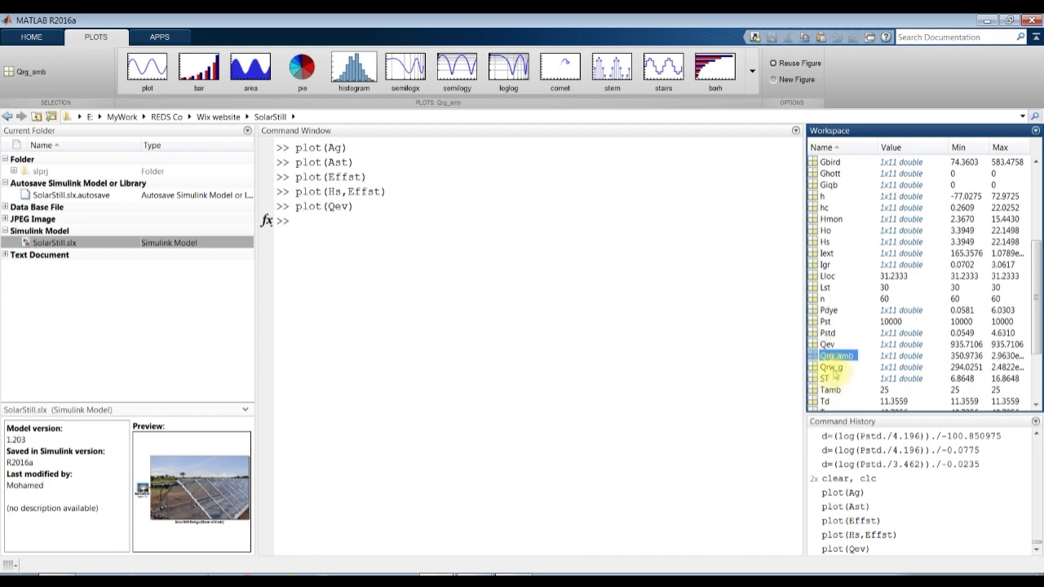
pyautogui.moveTo(1033, 318); pyautogui.dragTo(1036, 358)
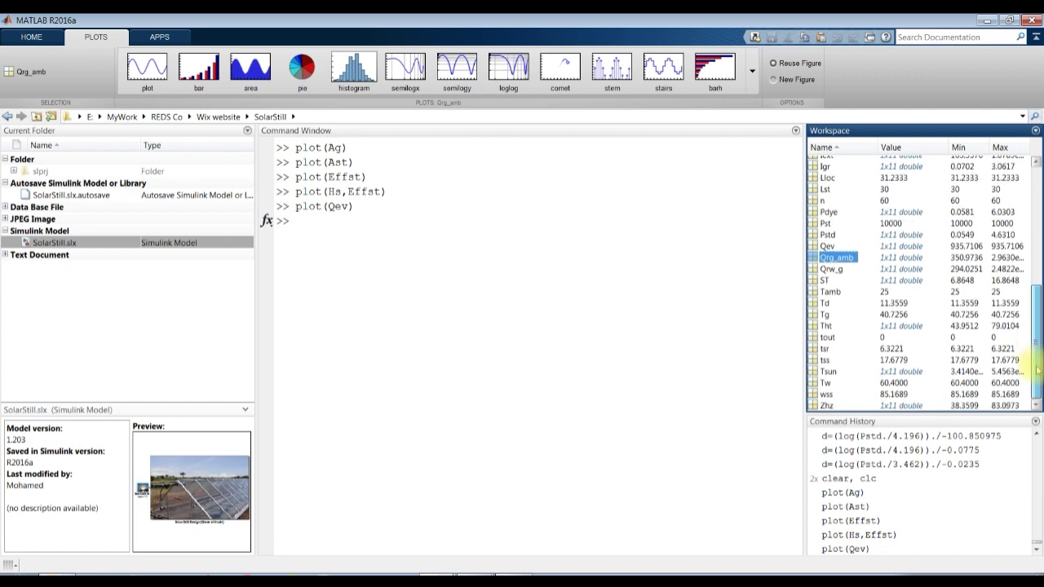
pyautogui.click(826, 384)
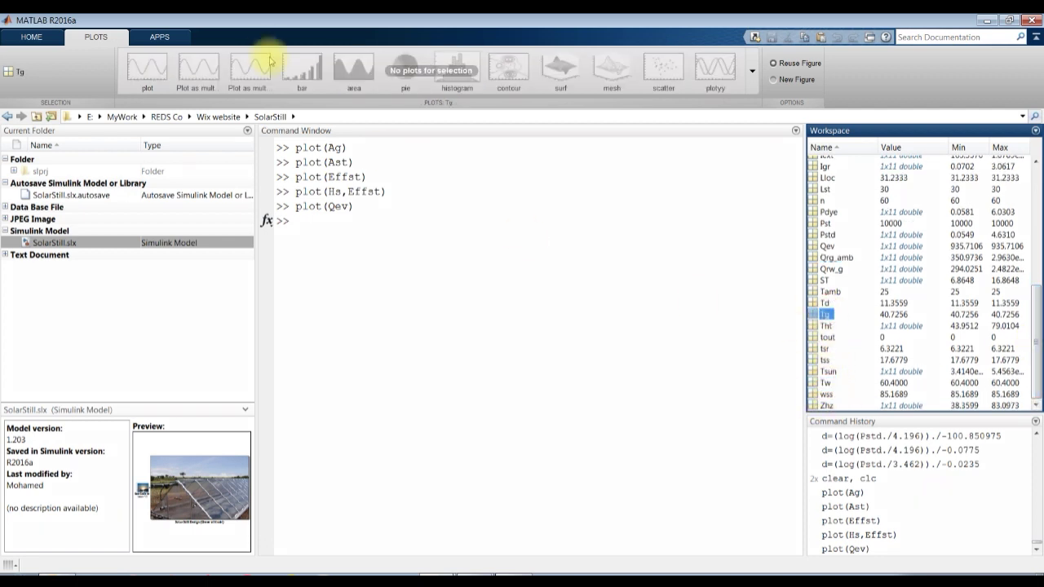
pyautogui.click(825, 314)
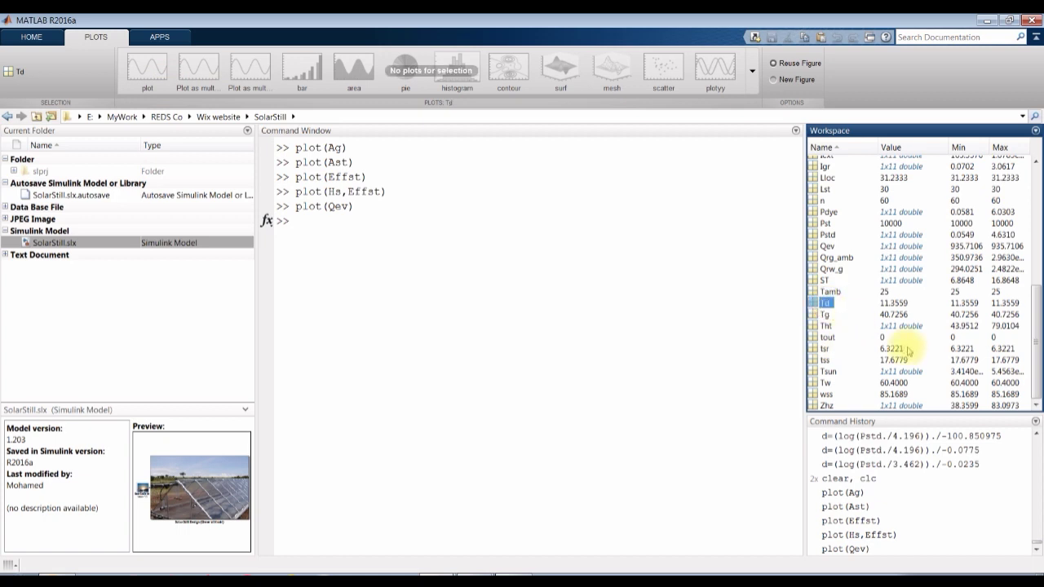
pyautogui.click(824, 325)
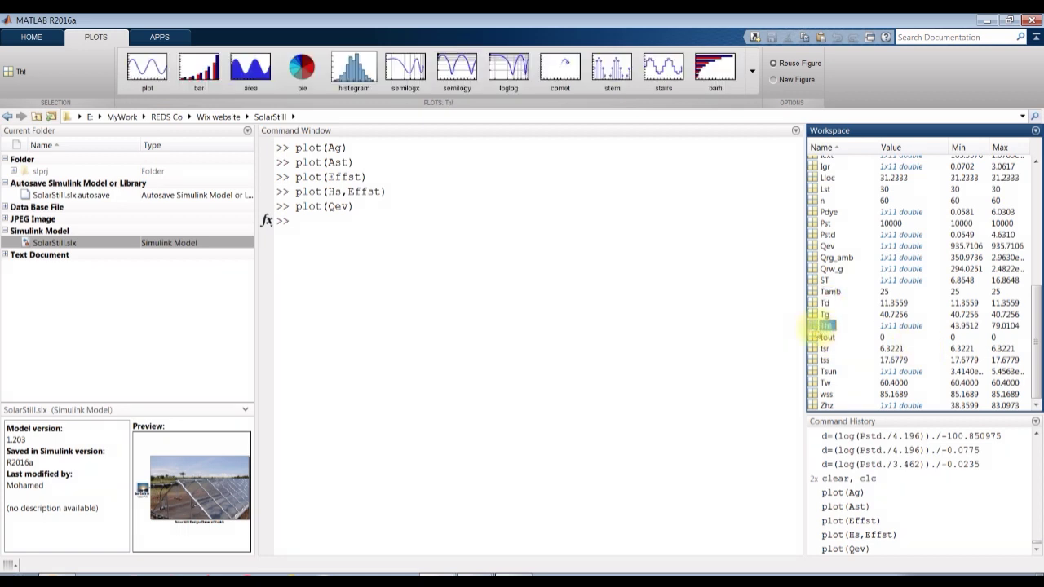
pyautogui.click(150, 72)
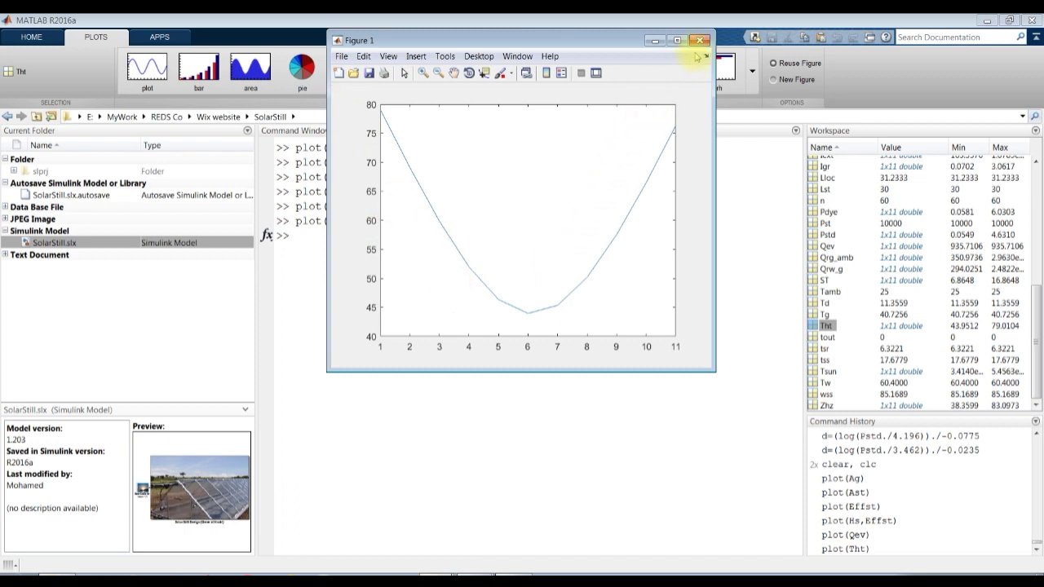
pyautogui.click(699, 40)
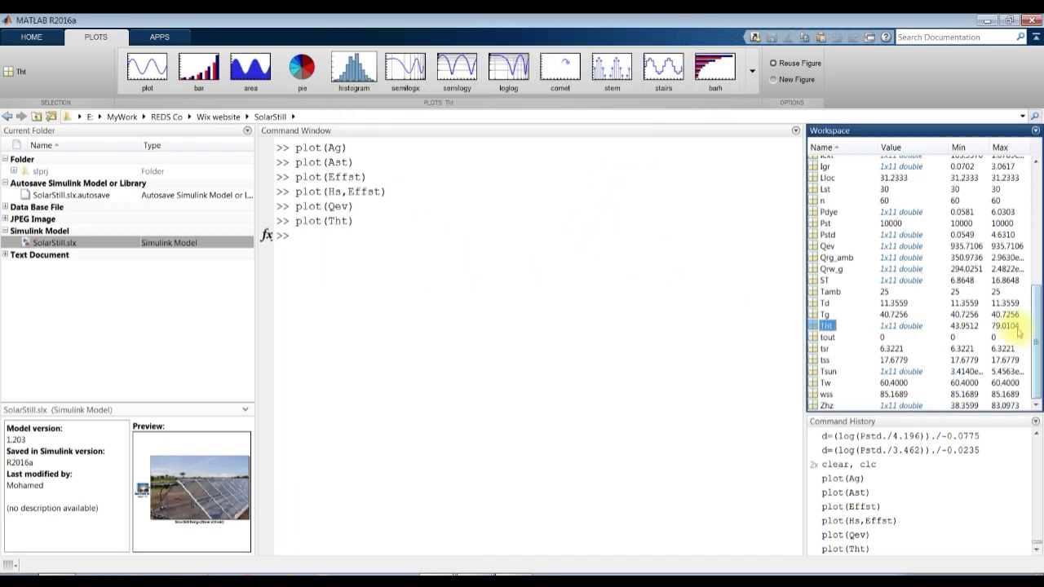
pyautogui.click(828, 269)
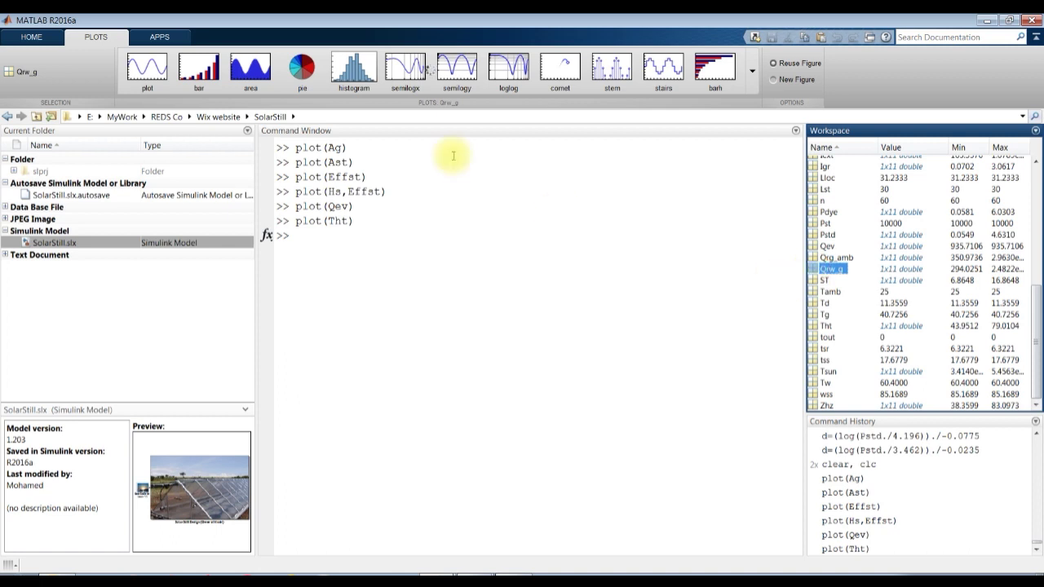
# Step: Plot Qrw_g and then Qrg_amb, closing each figure after viewing
pyautogui.click(146, 67)
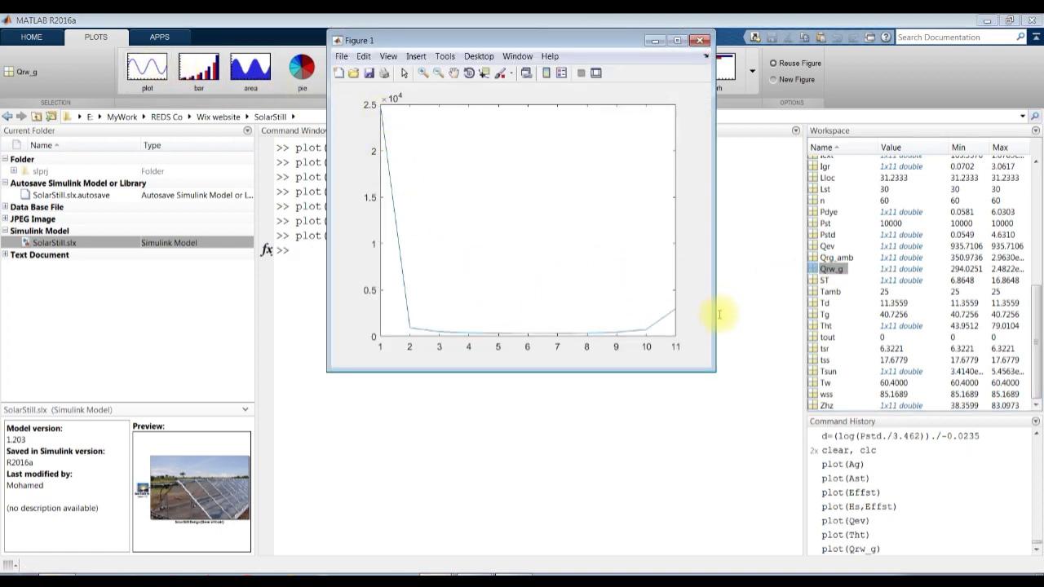
pyautogui.click(701, 40)
pyautogui.click(831, 259)
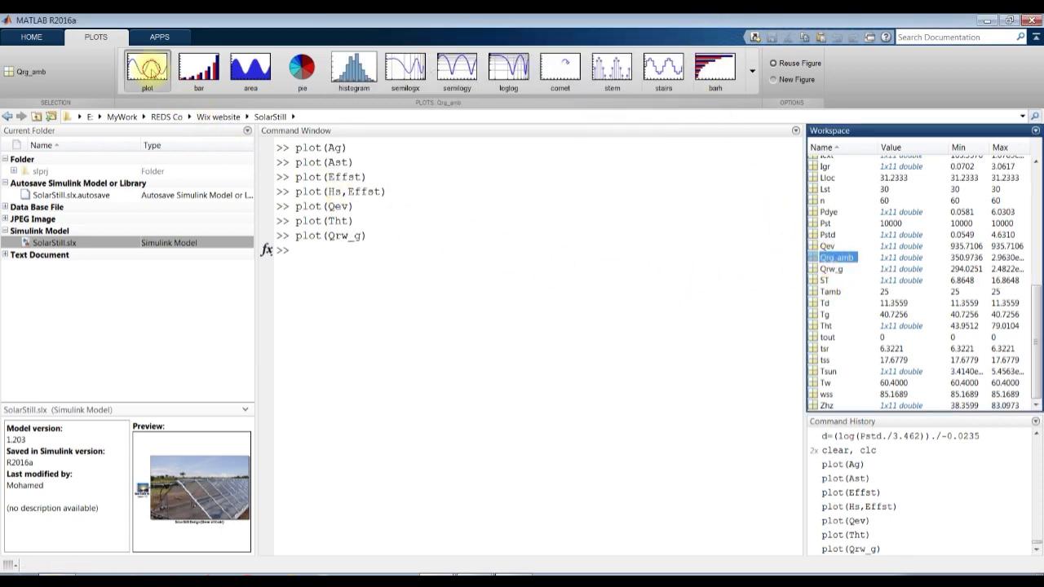
pyautogui.click(146, 69)
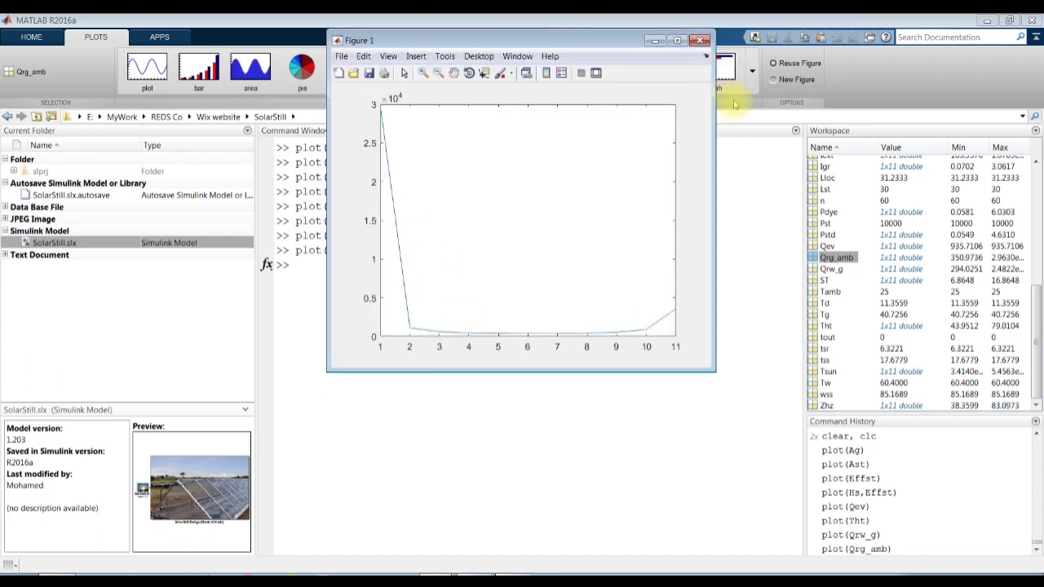
pyautogui.click(701, 40)
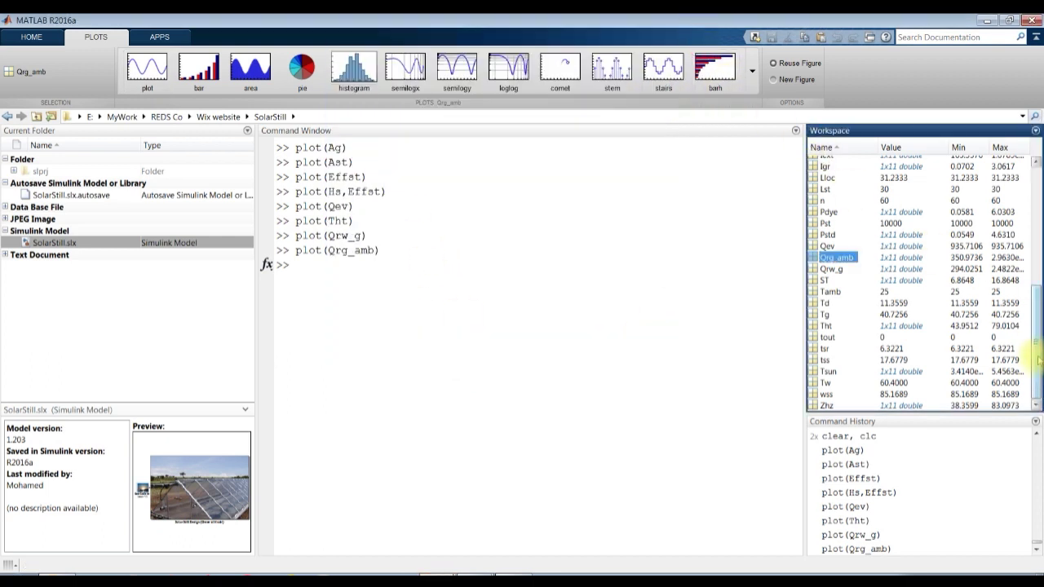
# Step: Plot the productivity Pstd and close its figure
pyautogui.scroll(3, 1019, 310)
pyautogui.scroll(5, 1039, 314)
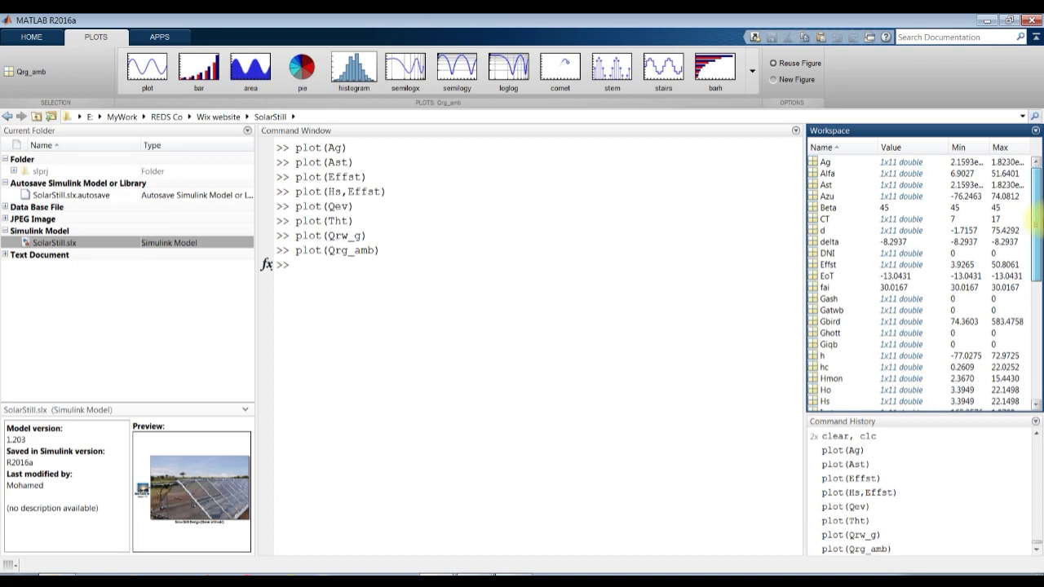
pyautogui.moveTo(1039, 225); pyautogui.dragTo(1038, 294)
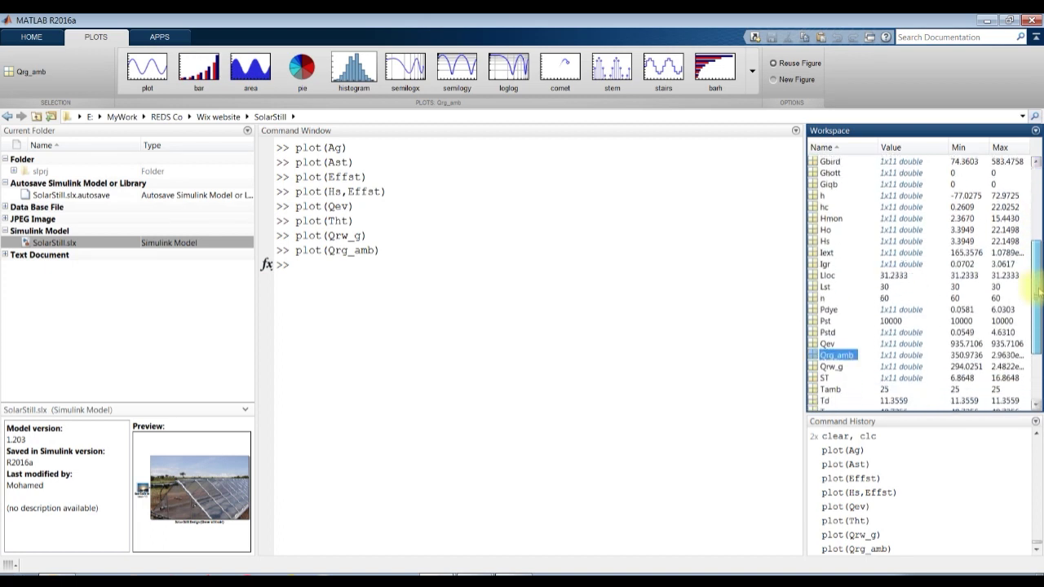
pyautogui.click(827, 332)
pyautogui.click(147, 69)
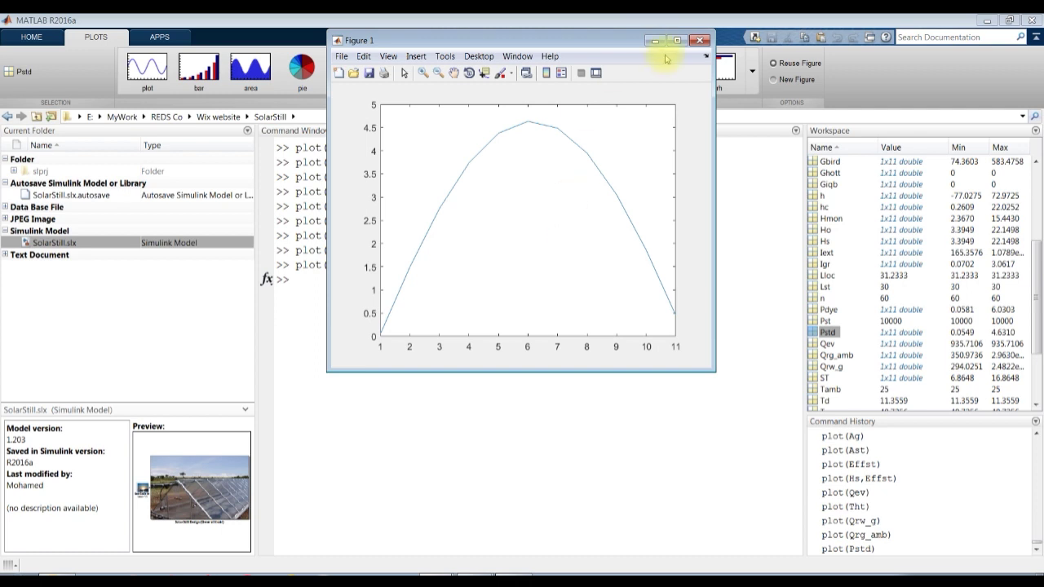
pyautogui.click(699, 40)
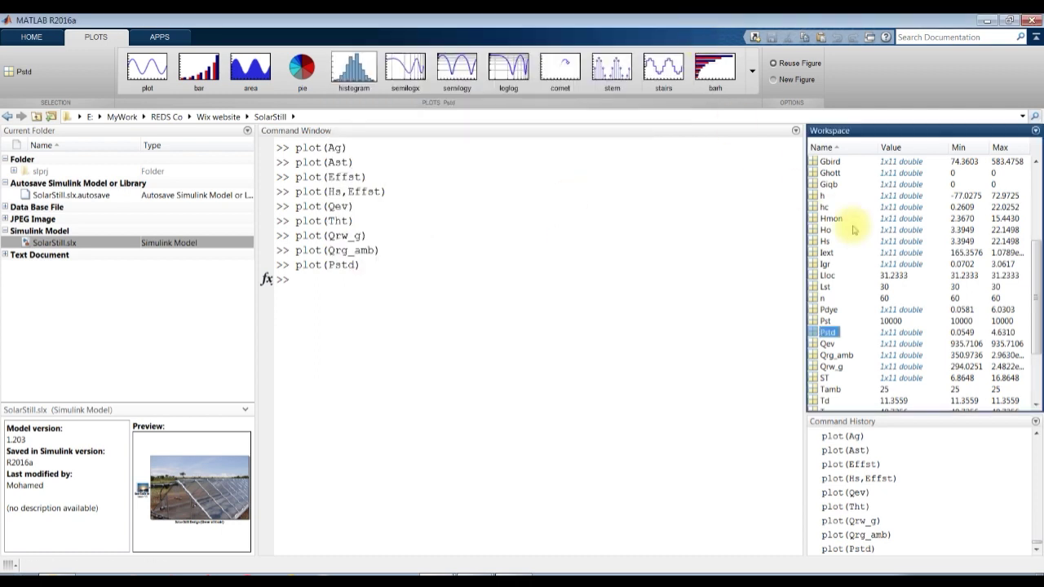
pyautogui.moveTo(1034, 302); pyautogui.dragTo(1034, 237)
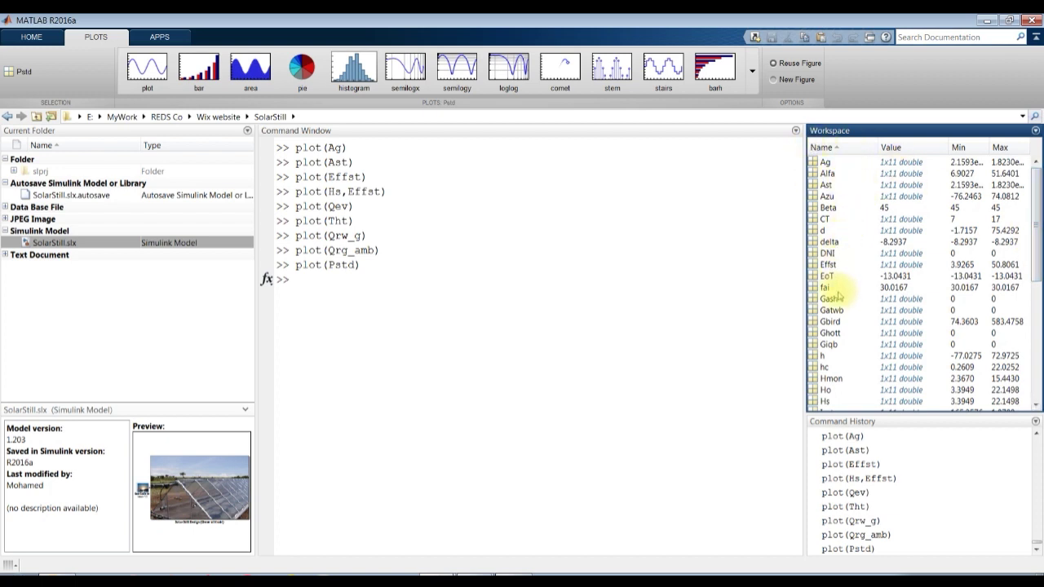
# Step: Plot the Effst variable in Figure 1
pyautogui.click(826, 264)
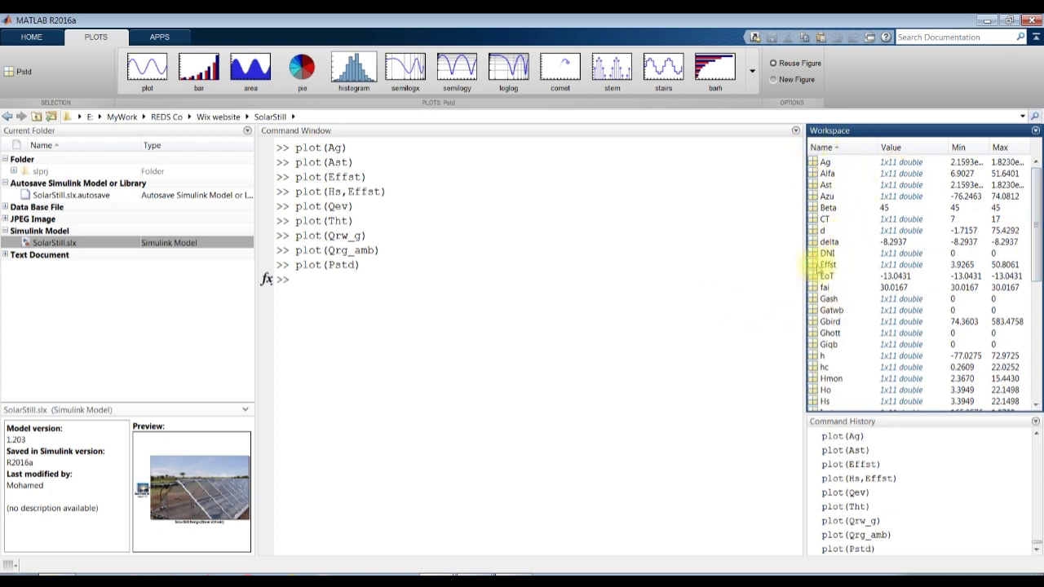
pyautogui.click(147, 68)
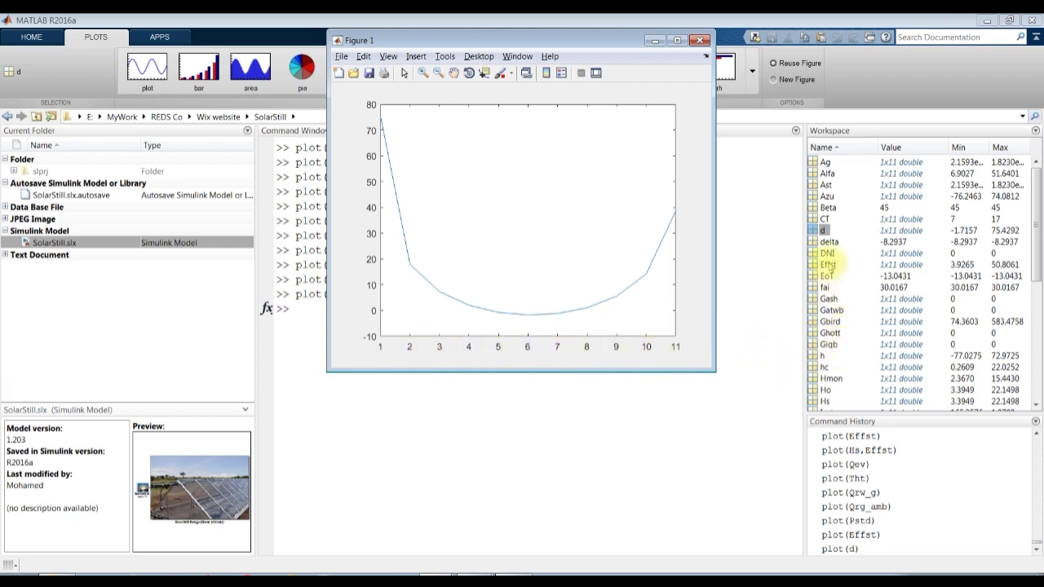
# Step: Plot d against CT from the workspace selection
pyautogui.click(826, 162)
pyautogui.click(824, 219)
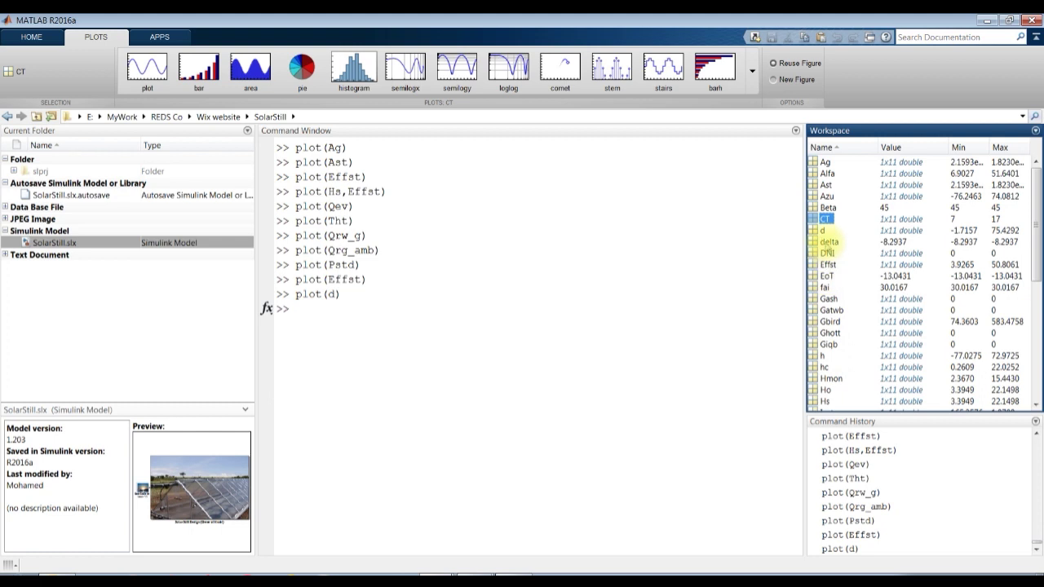
pyautogui.keyDown('ctrl'); pyautogui.click(820, 230); pyautogui.keyUp('ctrl')
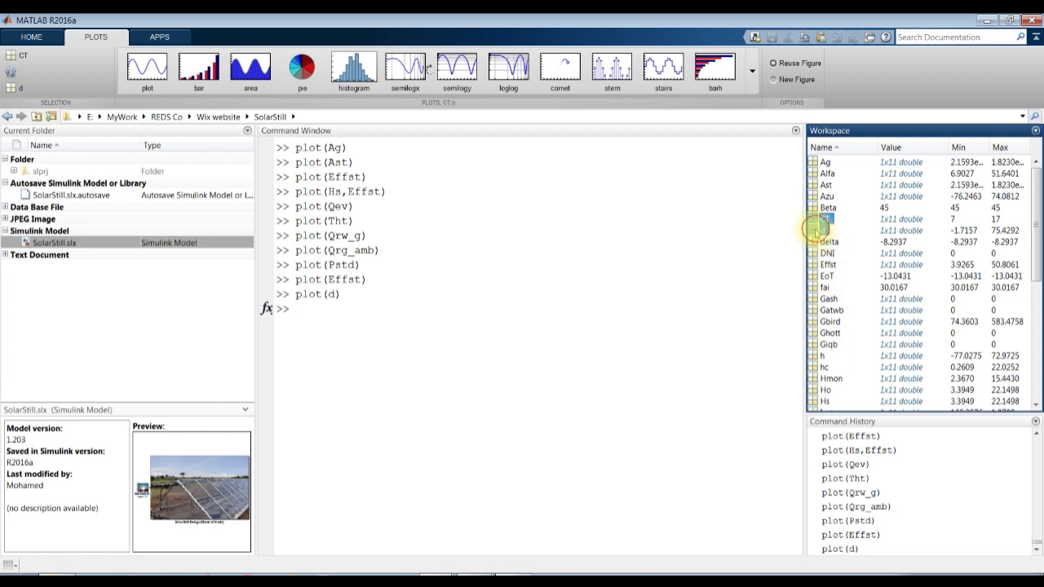
pyautogui.click(139, 66)
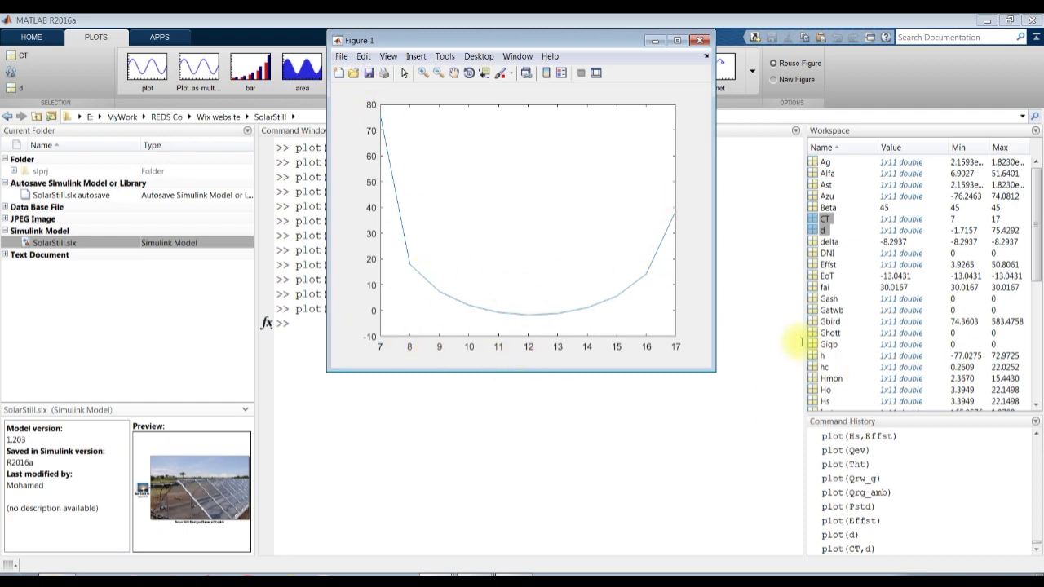
# Step: Plot d against Pstd from the workspace selection
pyautogui.click(828, 344)
pyautogui.scroll(-2, 827, 347)
pyautogui.scroll(-1, 829, 347)
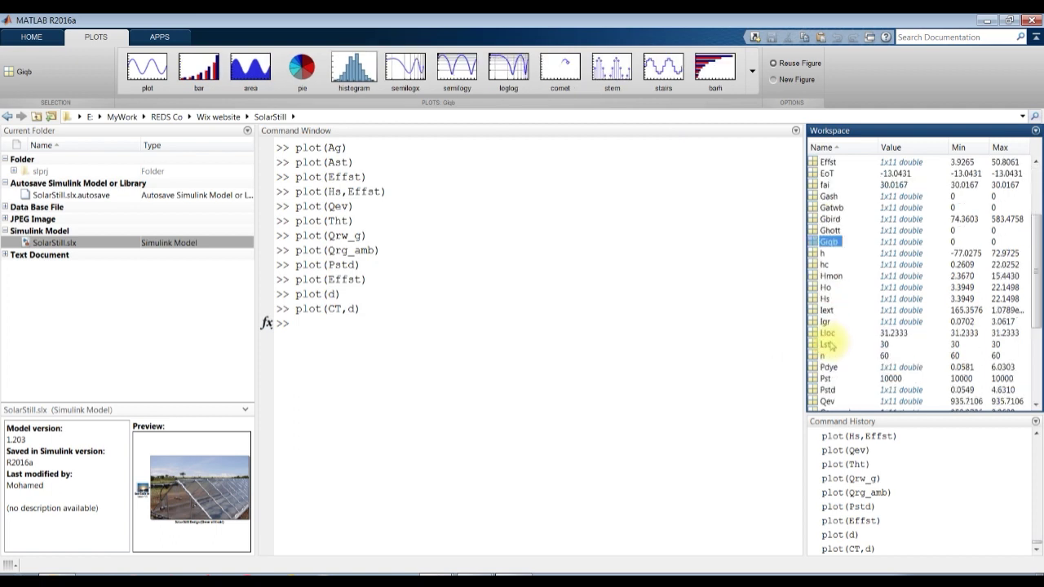
pyautogui.click(827, 390)
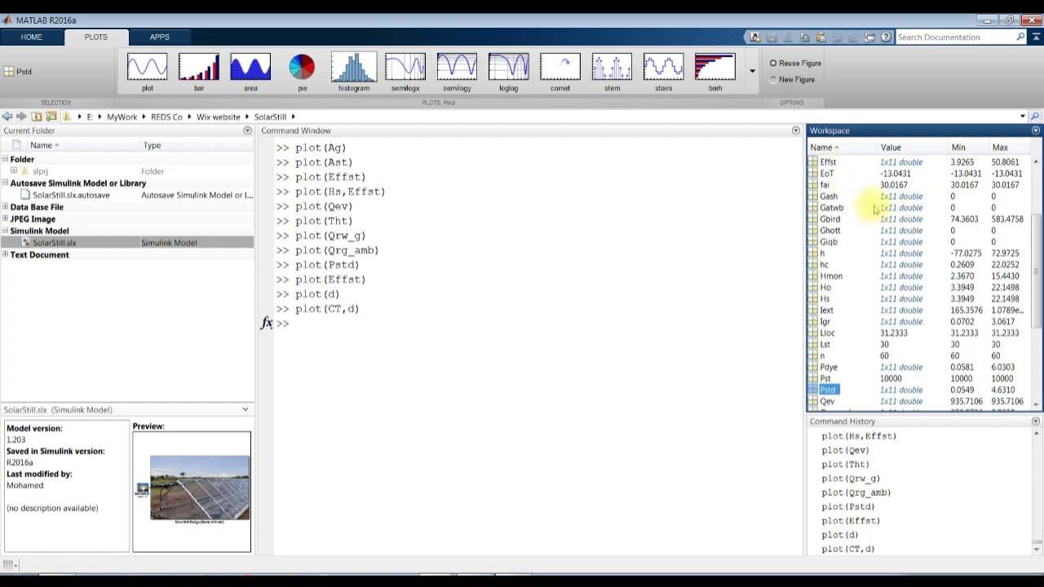
pyautogui.scroll(2, 828, 230)
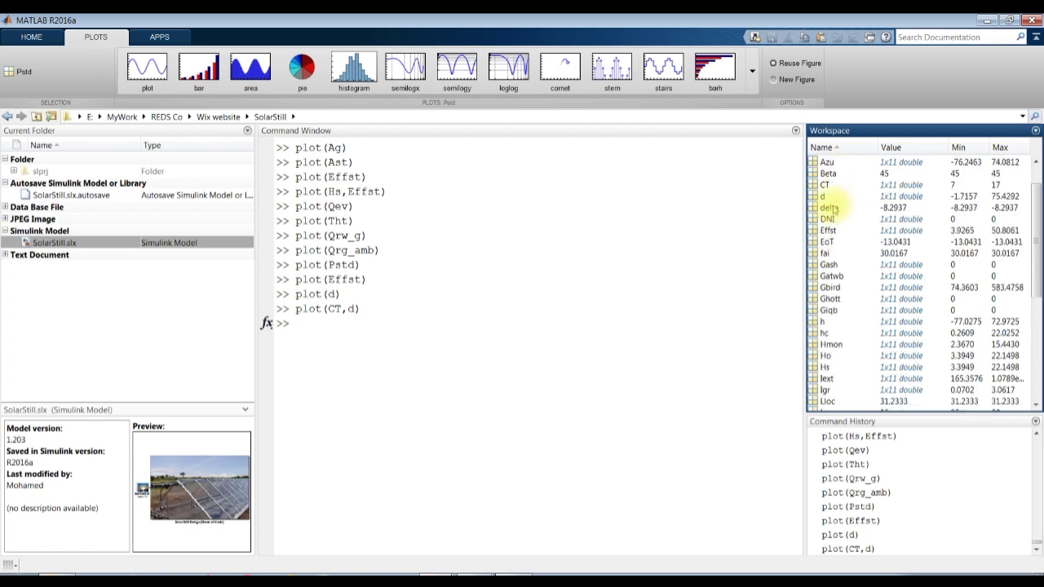
pyautogui.keyDown('ctrl'); pyautogui.click(823, 196); pyautogui.keyUp('ctrl')
pyautogui.click(150, 67)
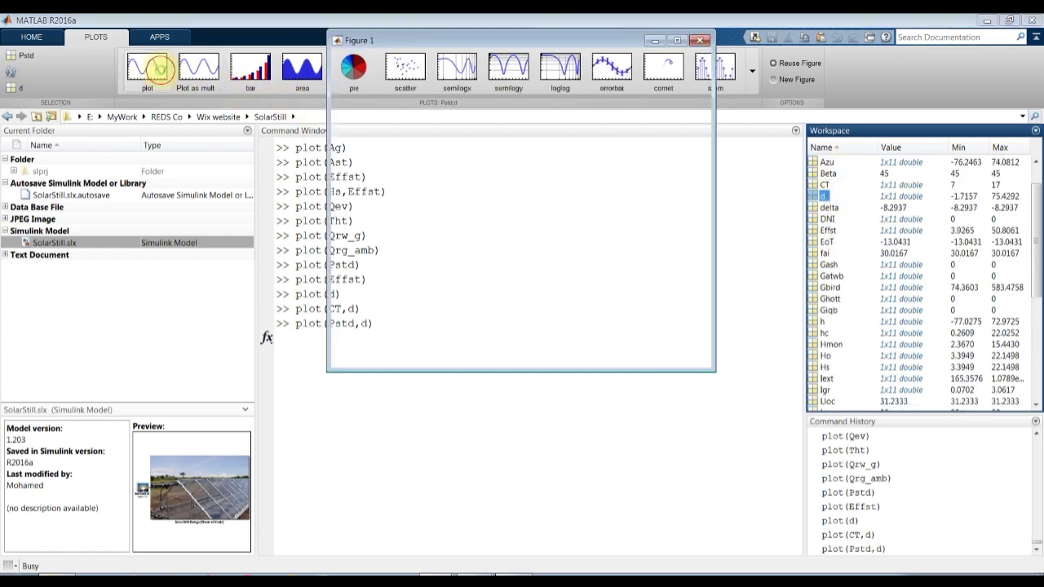